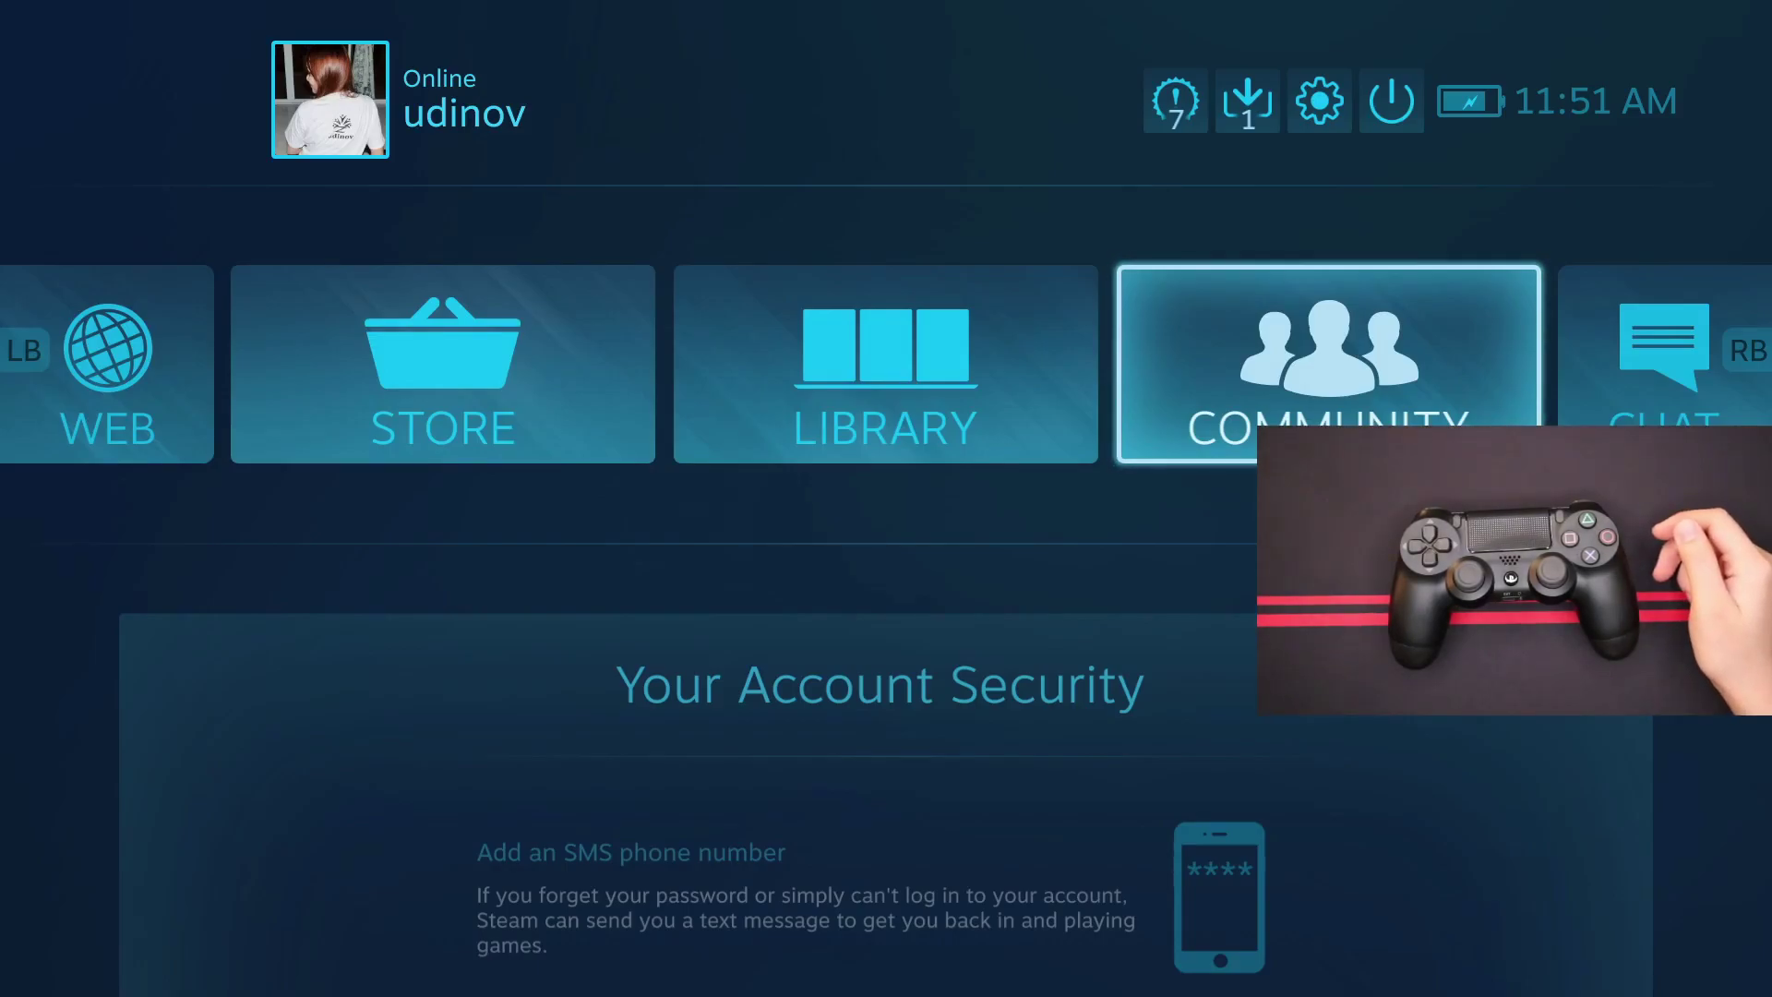
# Check that PlayStation Configuration Support is on in Big Picture's Controller Settings, then back out
pyautogui.click(1328, 109)
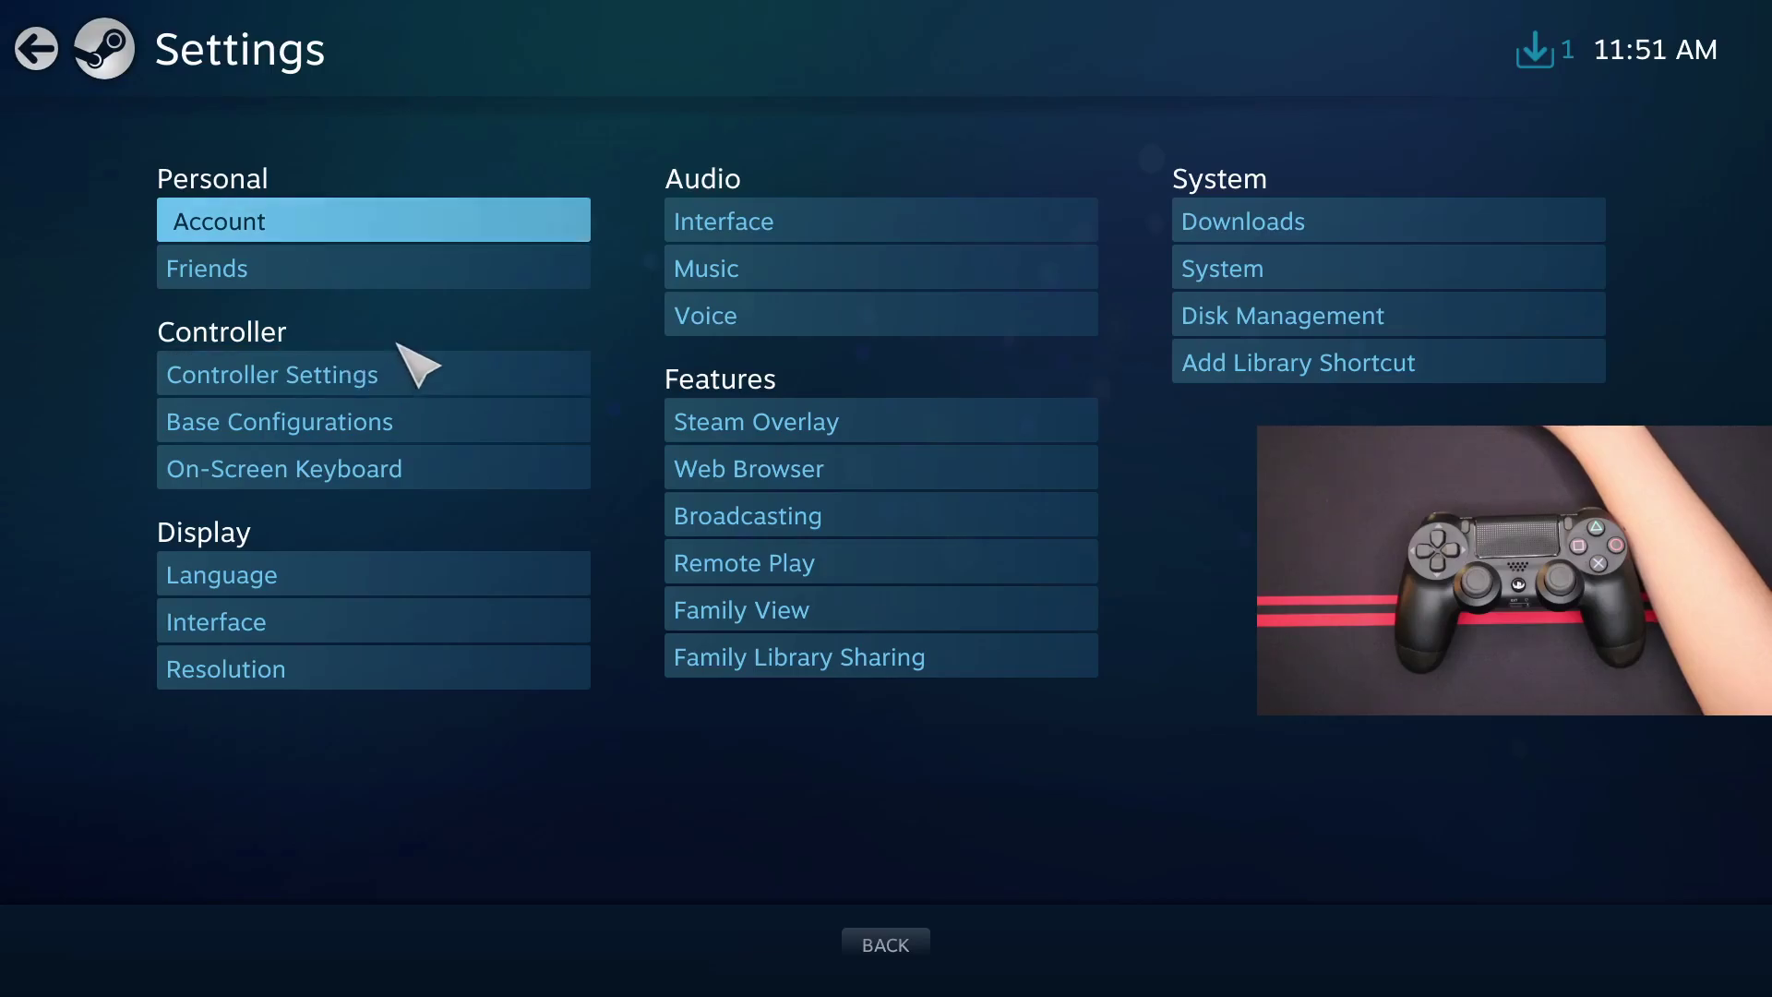
pyautogui.click(415, 376)
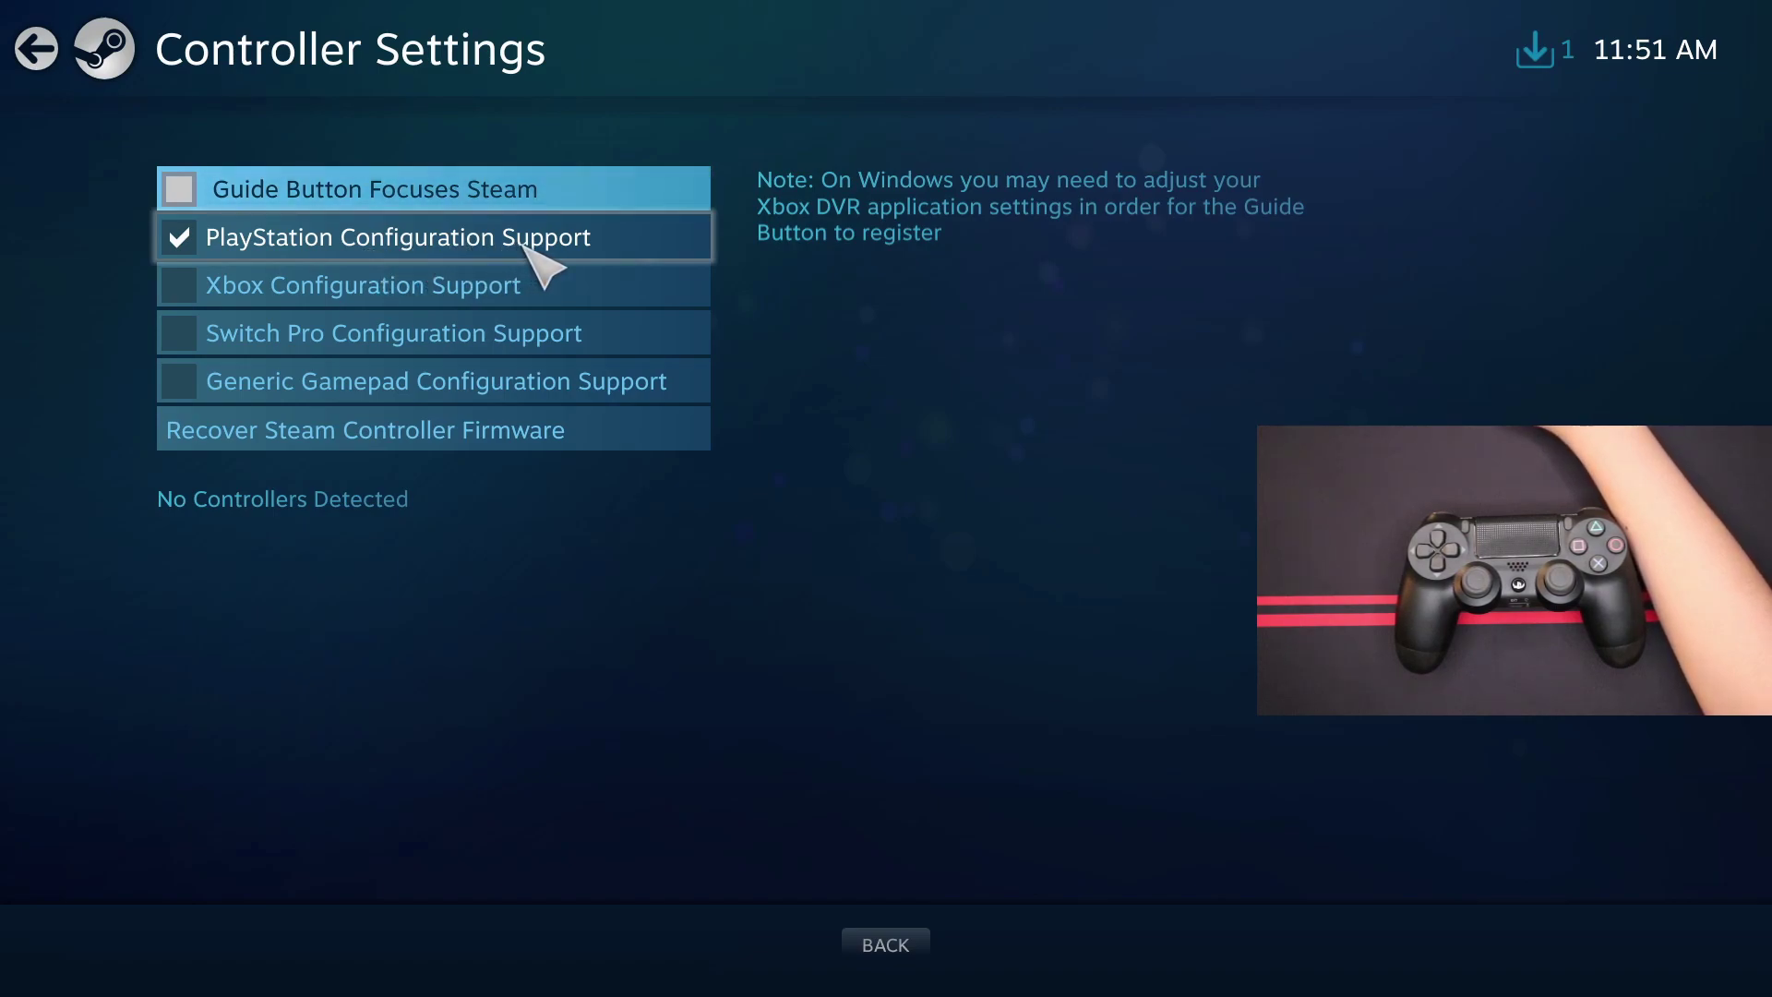
pyautogui.click(888, 934)
pyautogui.click(888, 935)
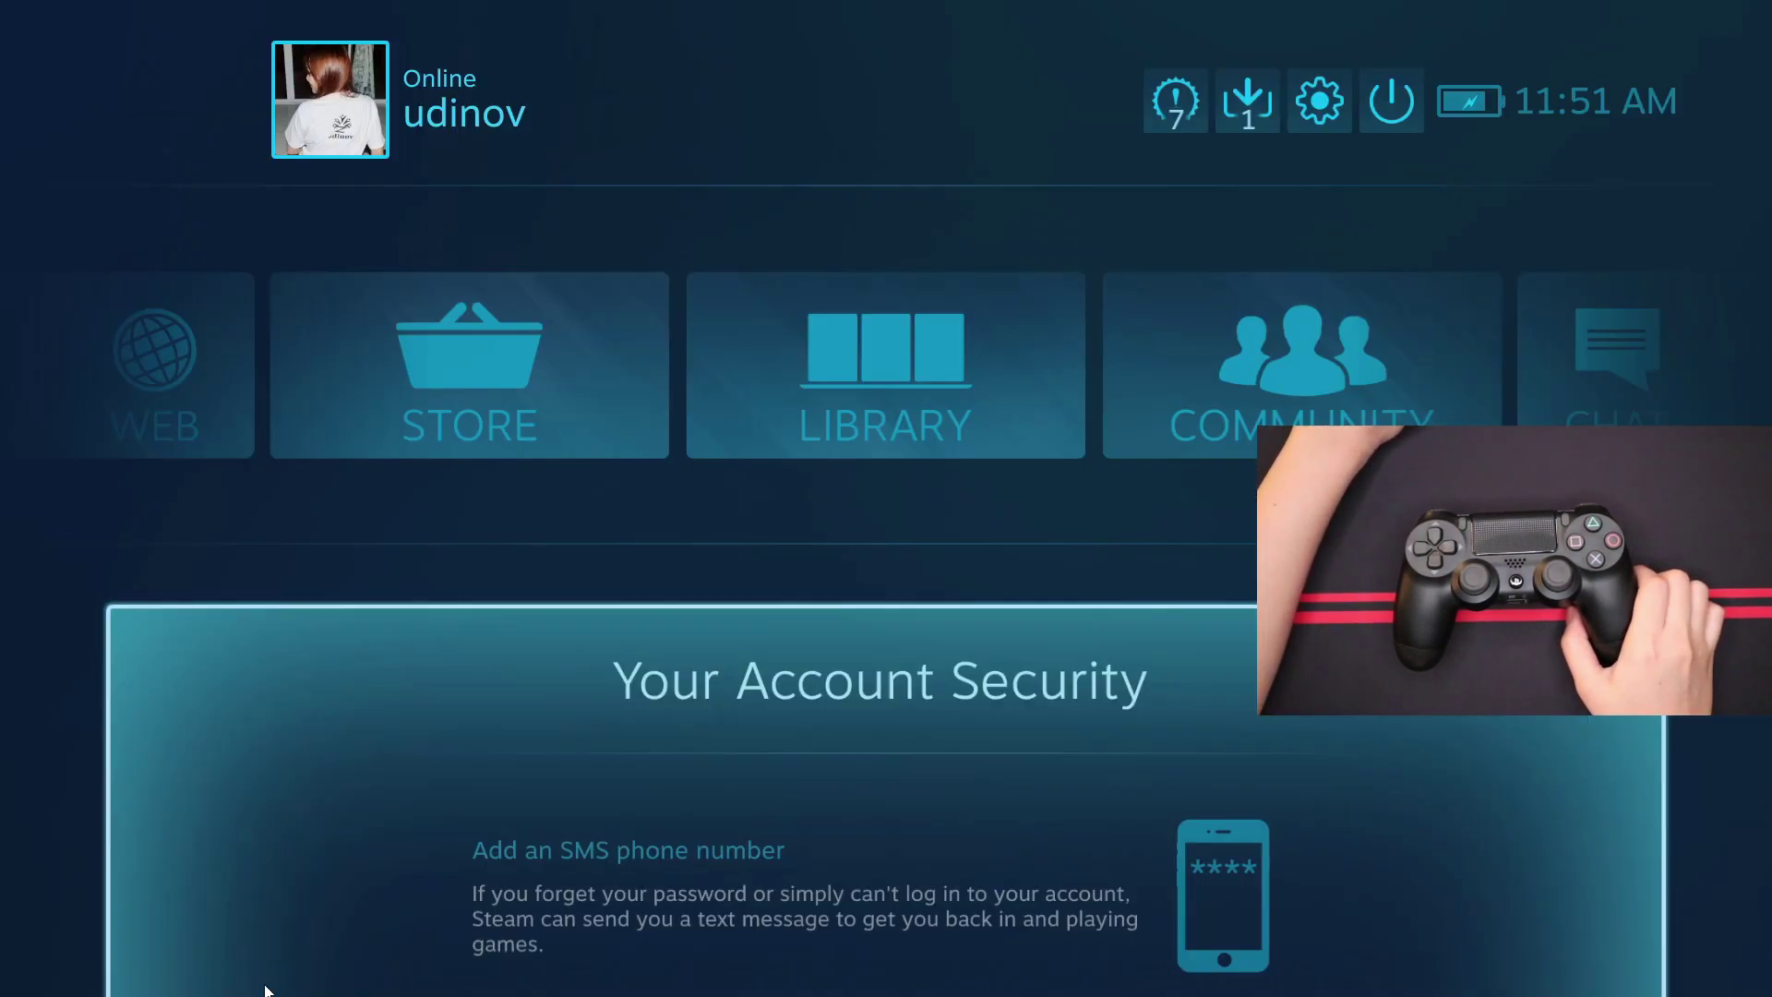
# Search 'blu' from the taskbar and open the Bluetooth and other devices settings
pyautogui.click(266, 984)
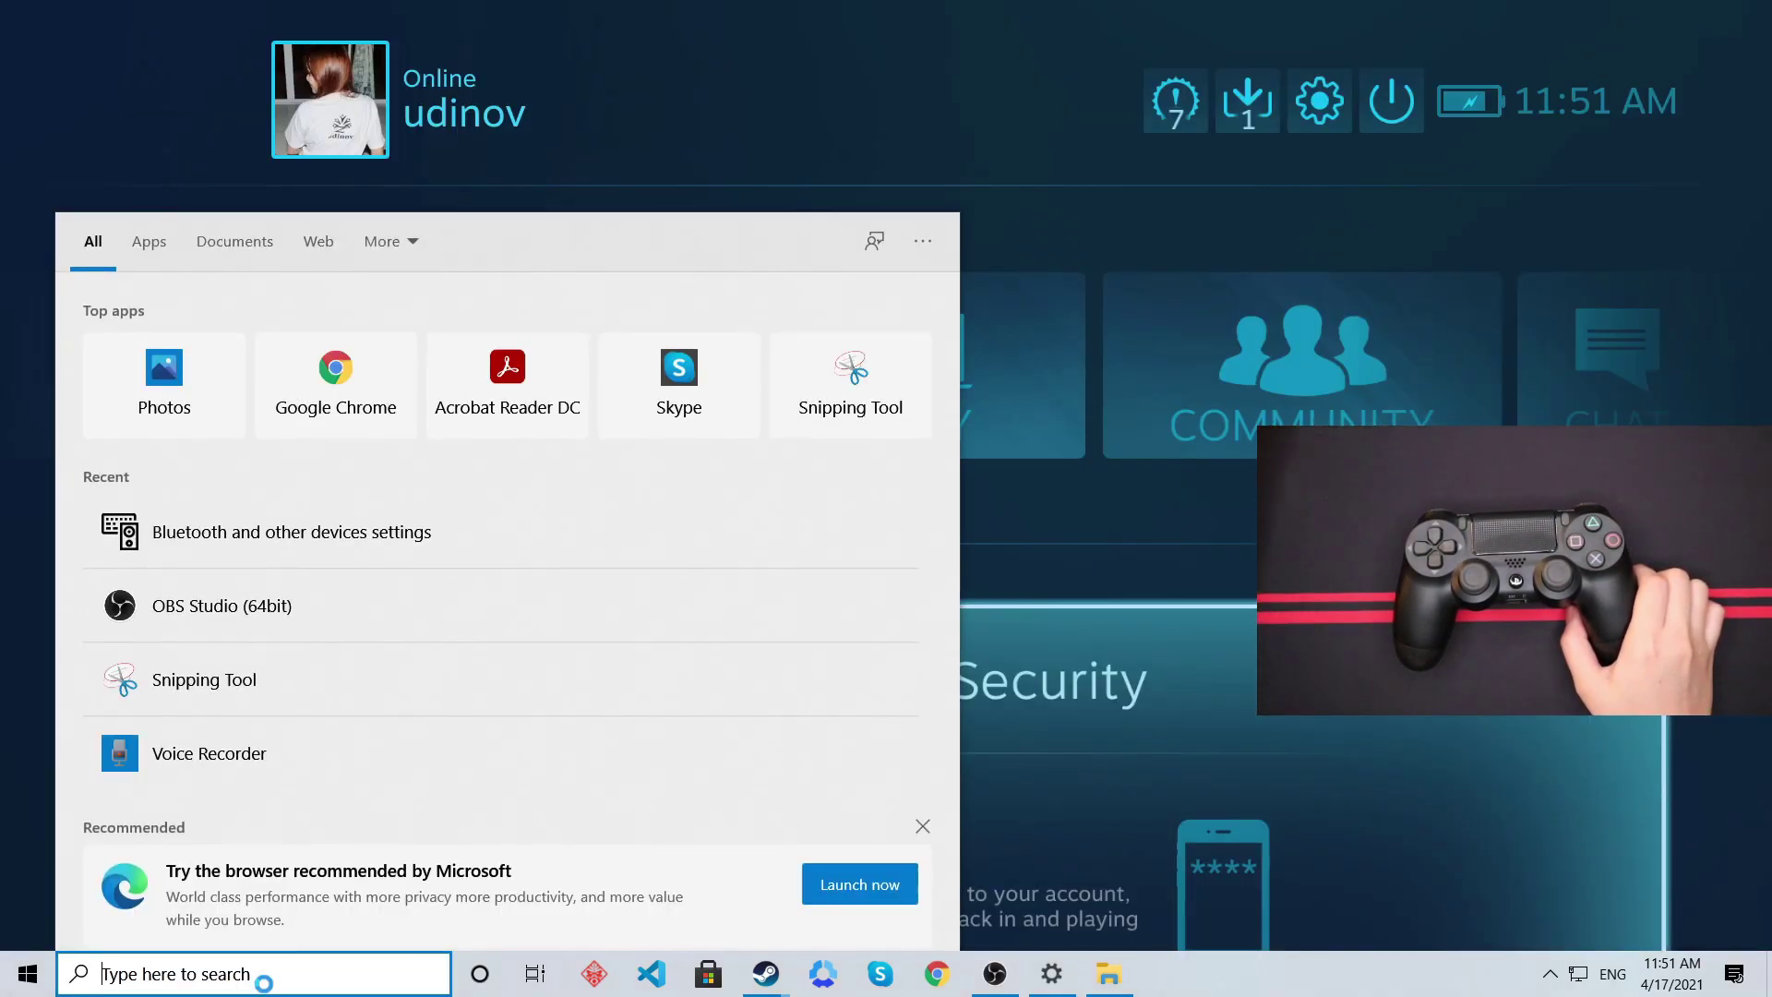
pyautogui.write('blu')
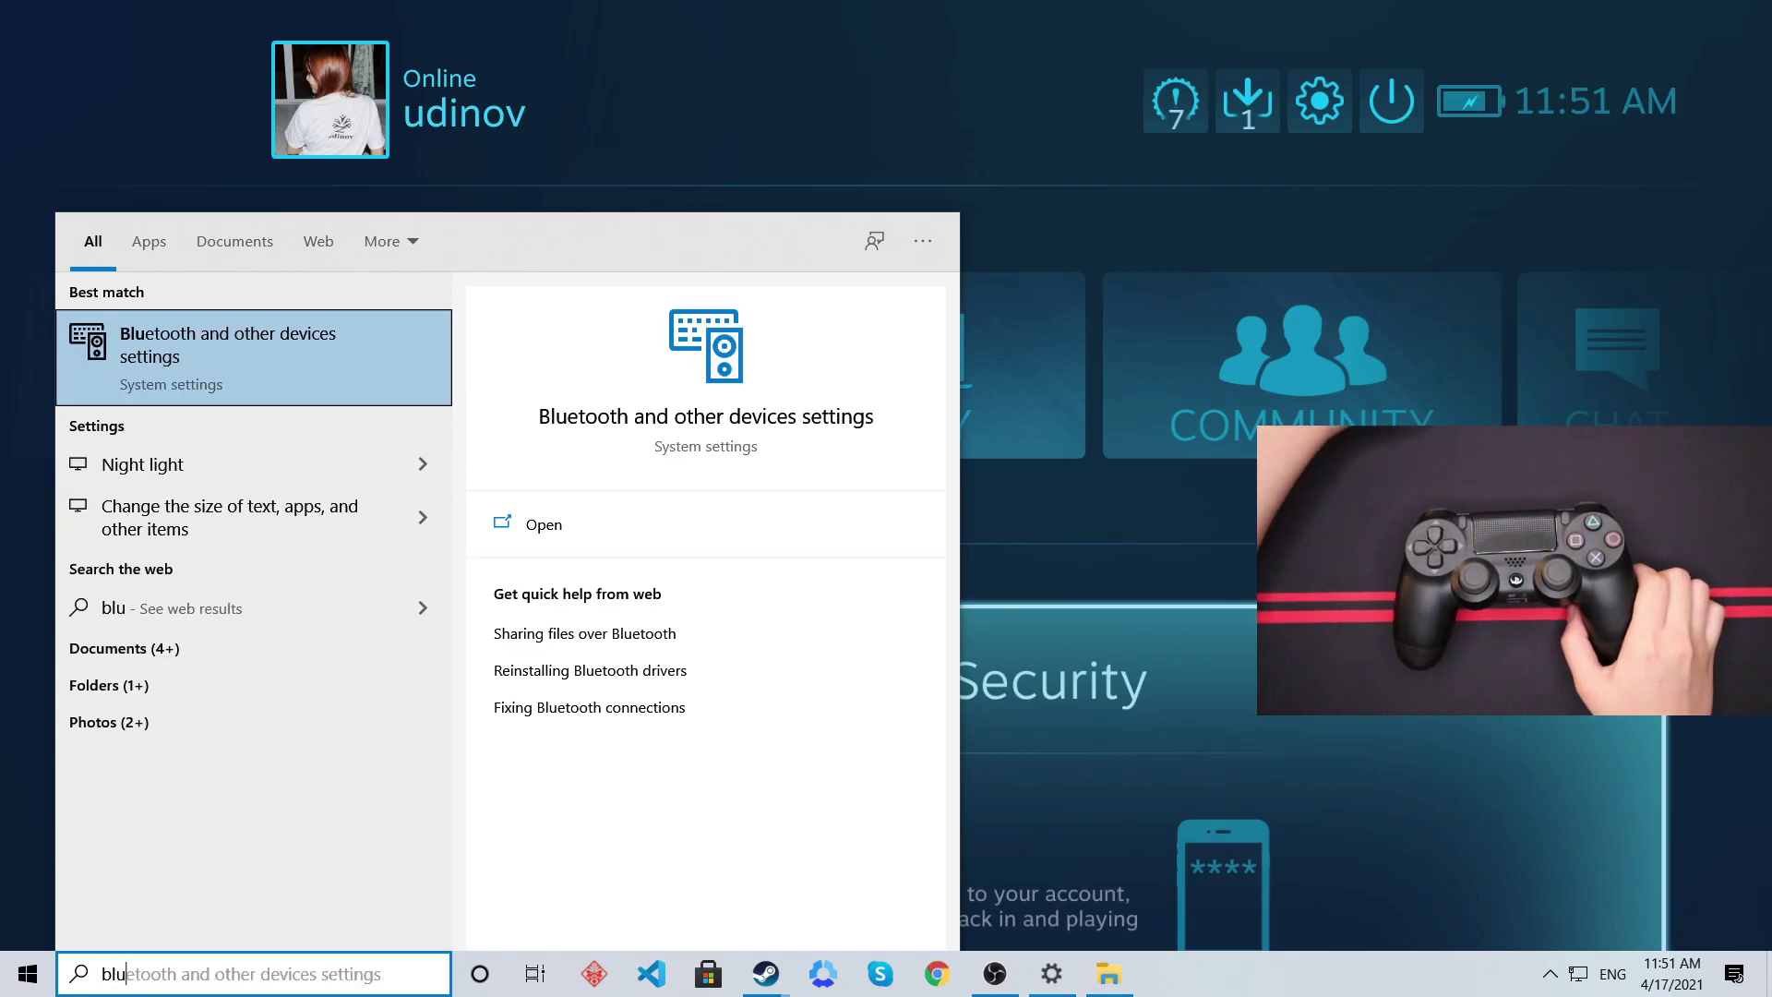
pyautogui.click(173, 355)
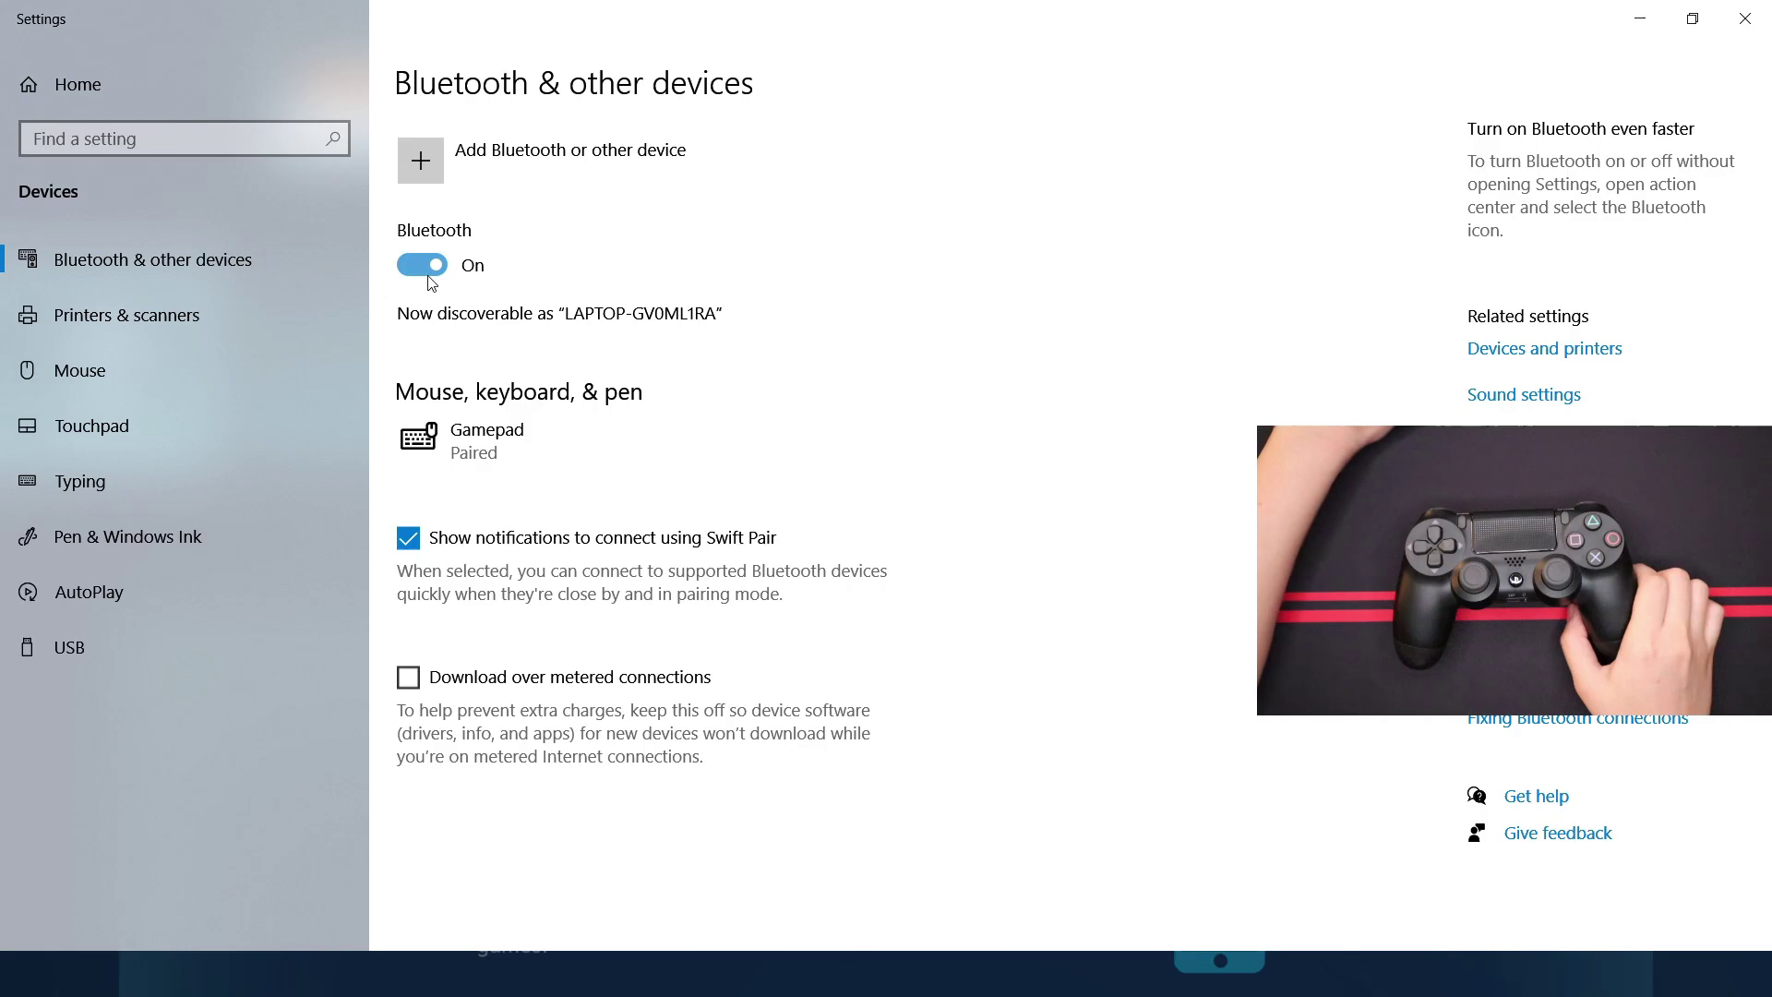
# Add a Bluetooth device, pair the Wireless Controller, and close the finished pairing dialog
pyautogui.click(499, 171)
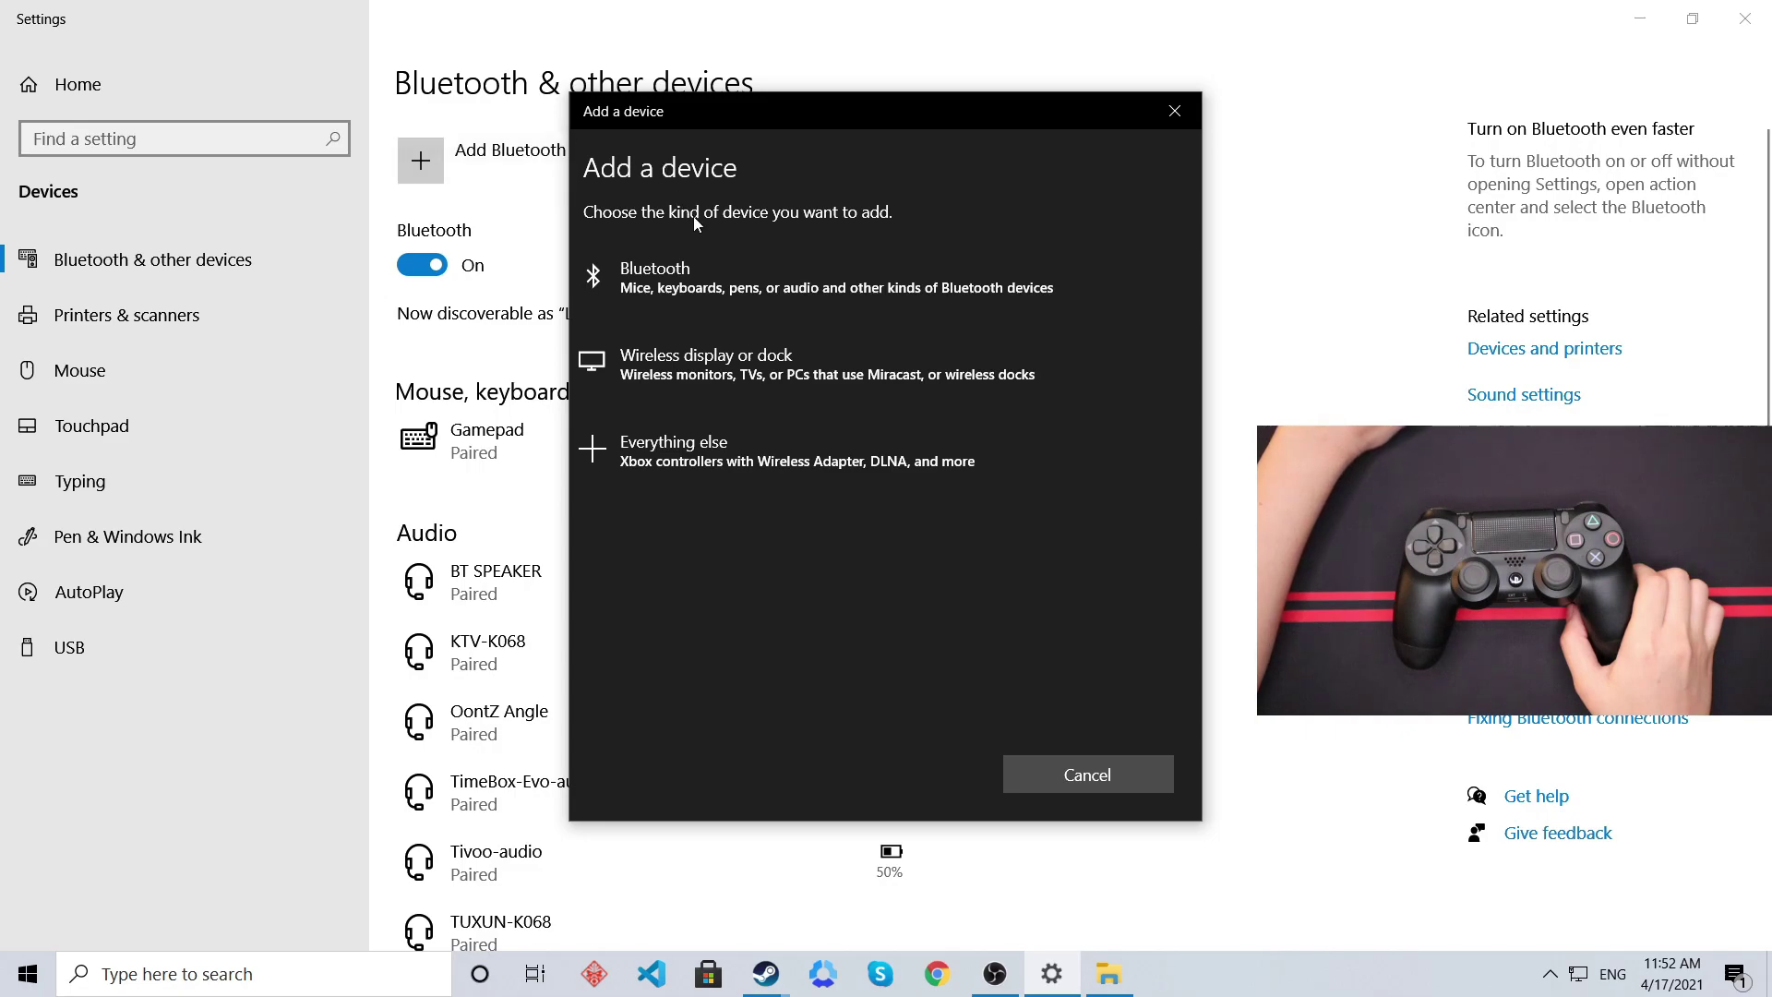
pyautogui.click(707, 278)
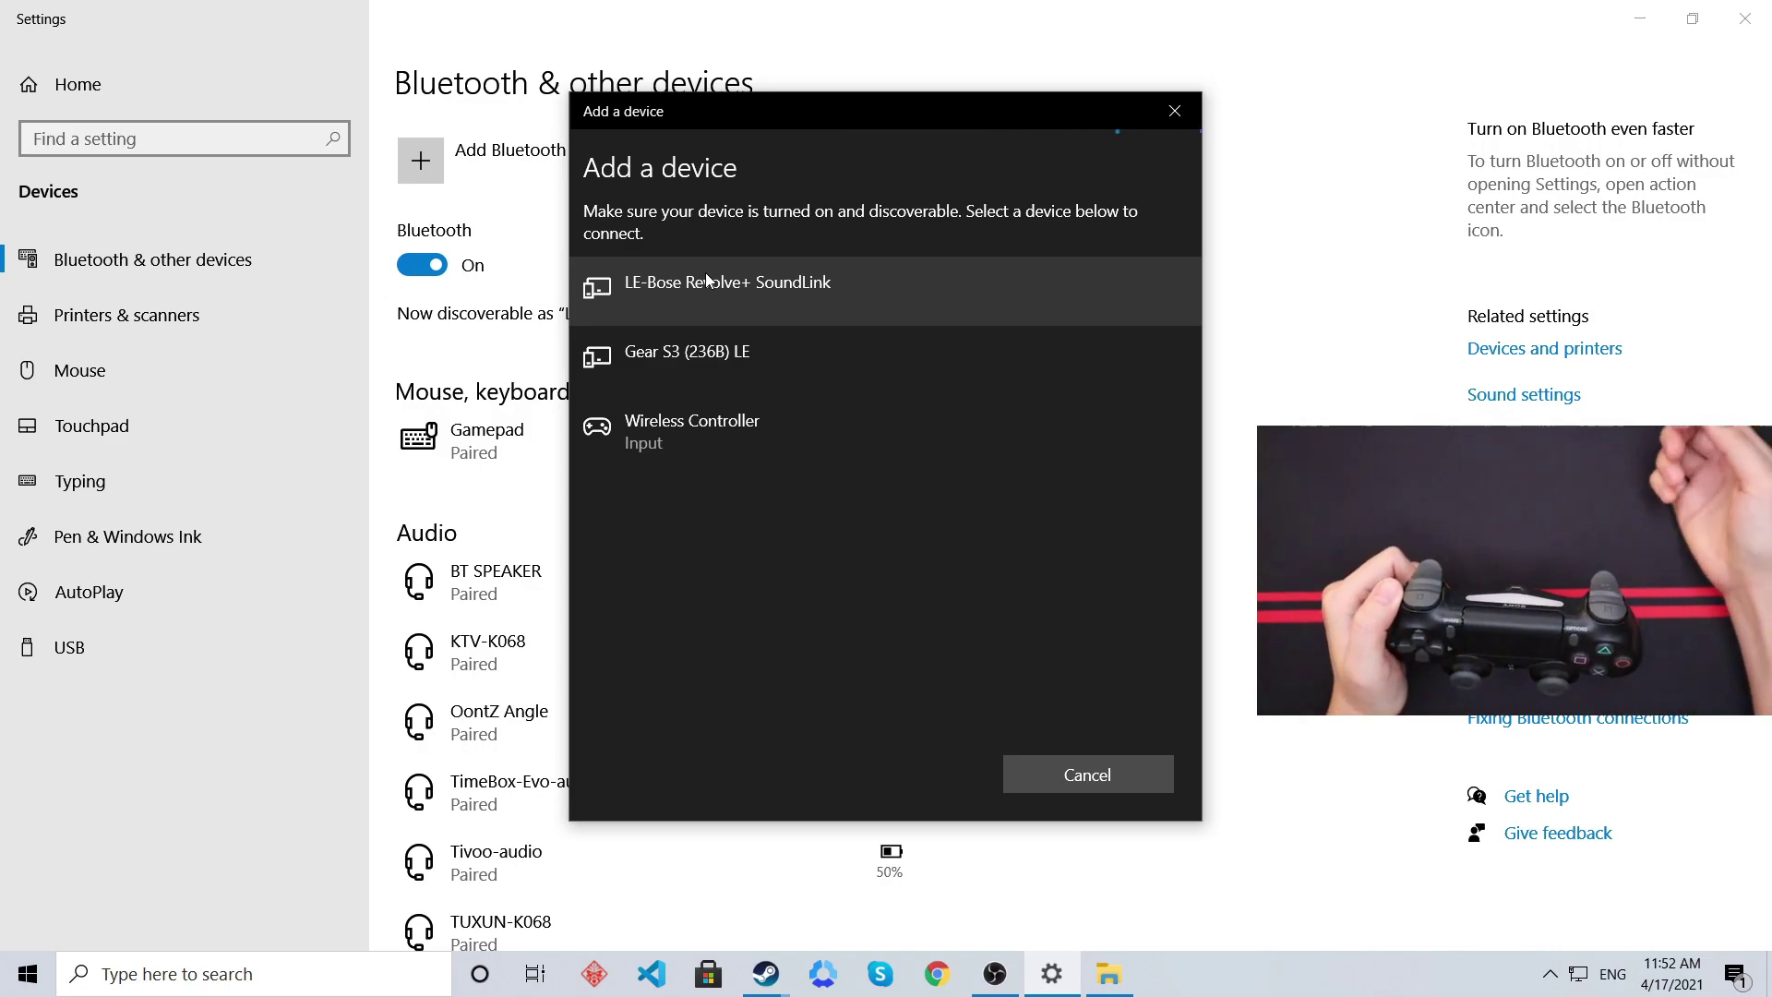
pyautogui.click(814, 444)
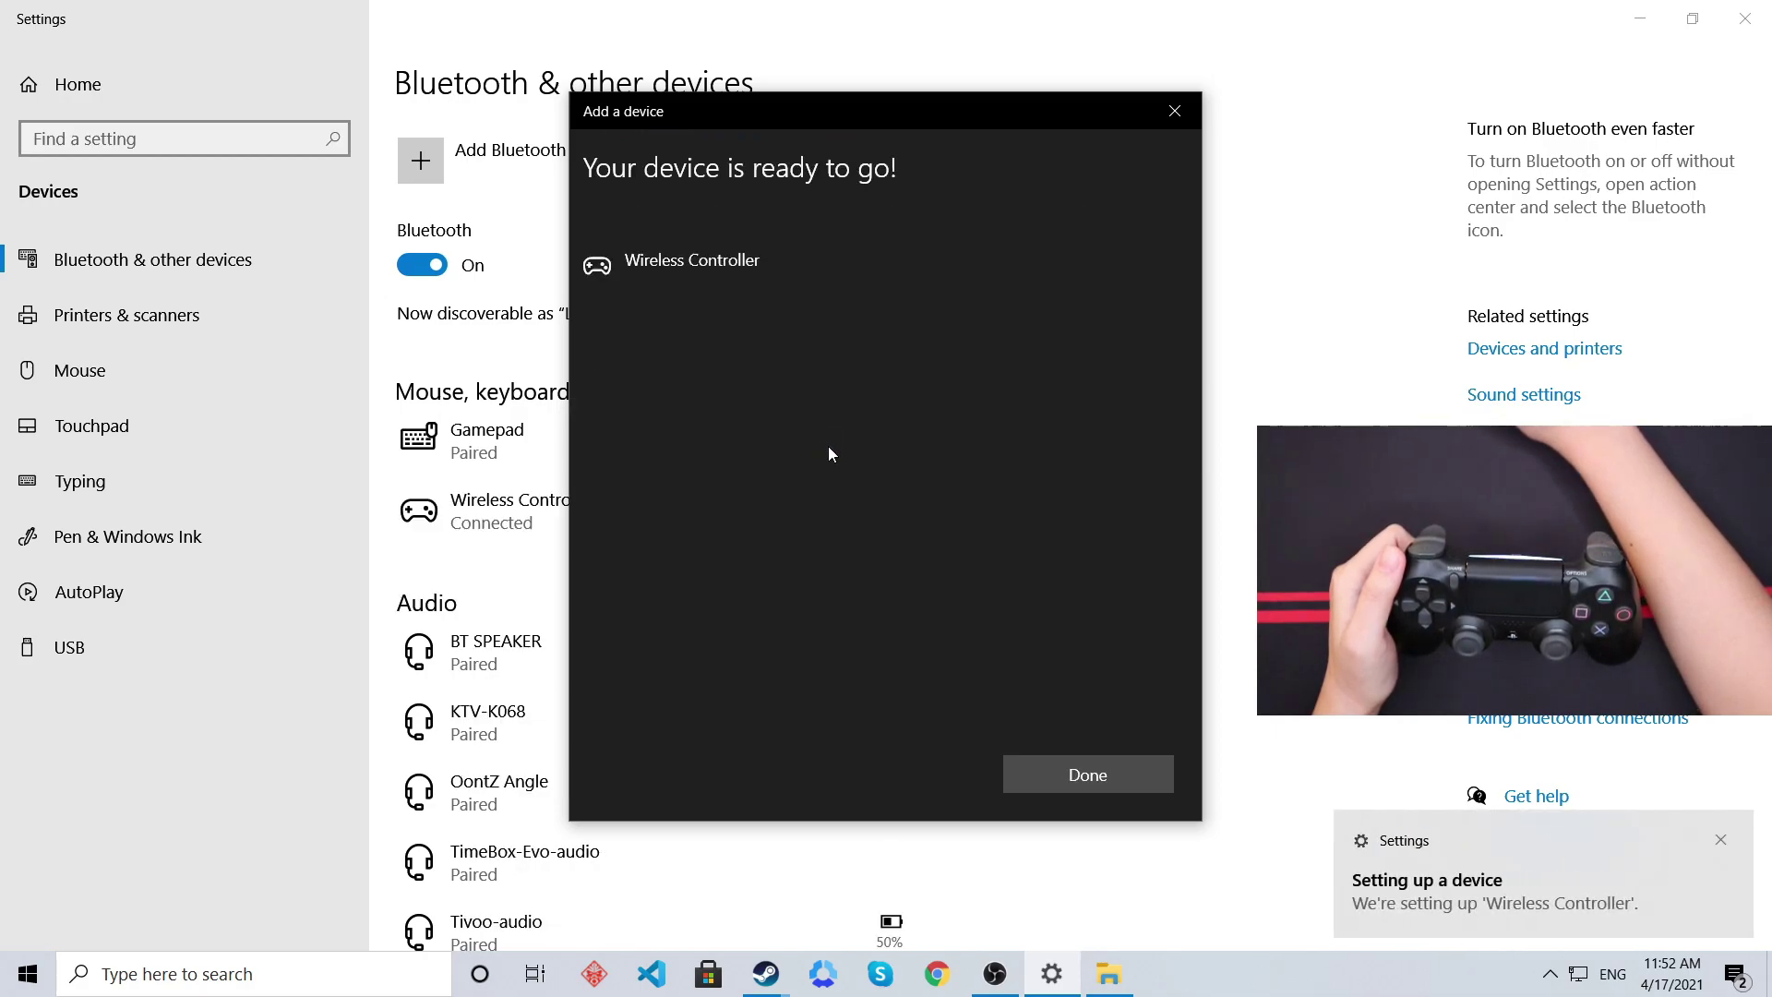
pyautogui.click(1095, 776)
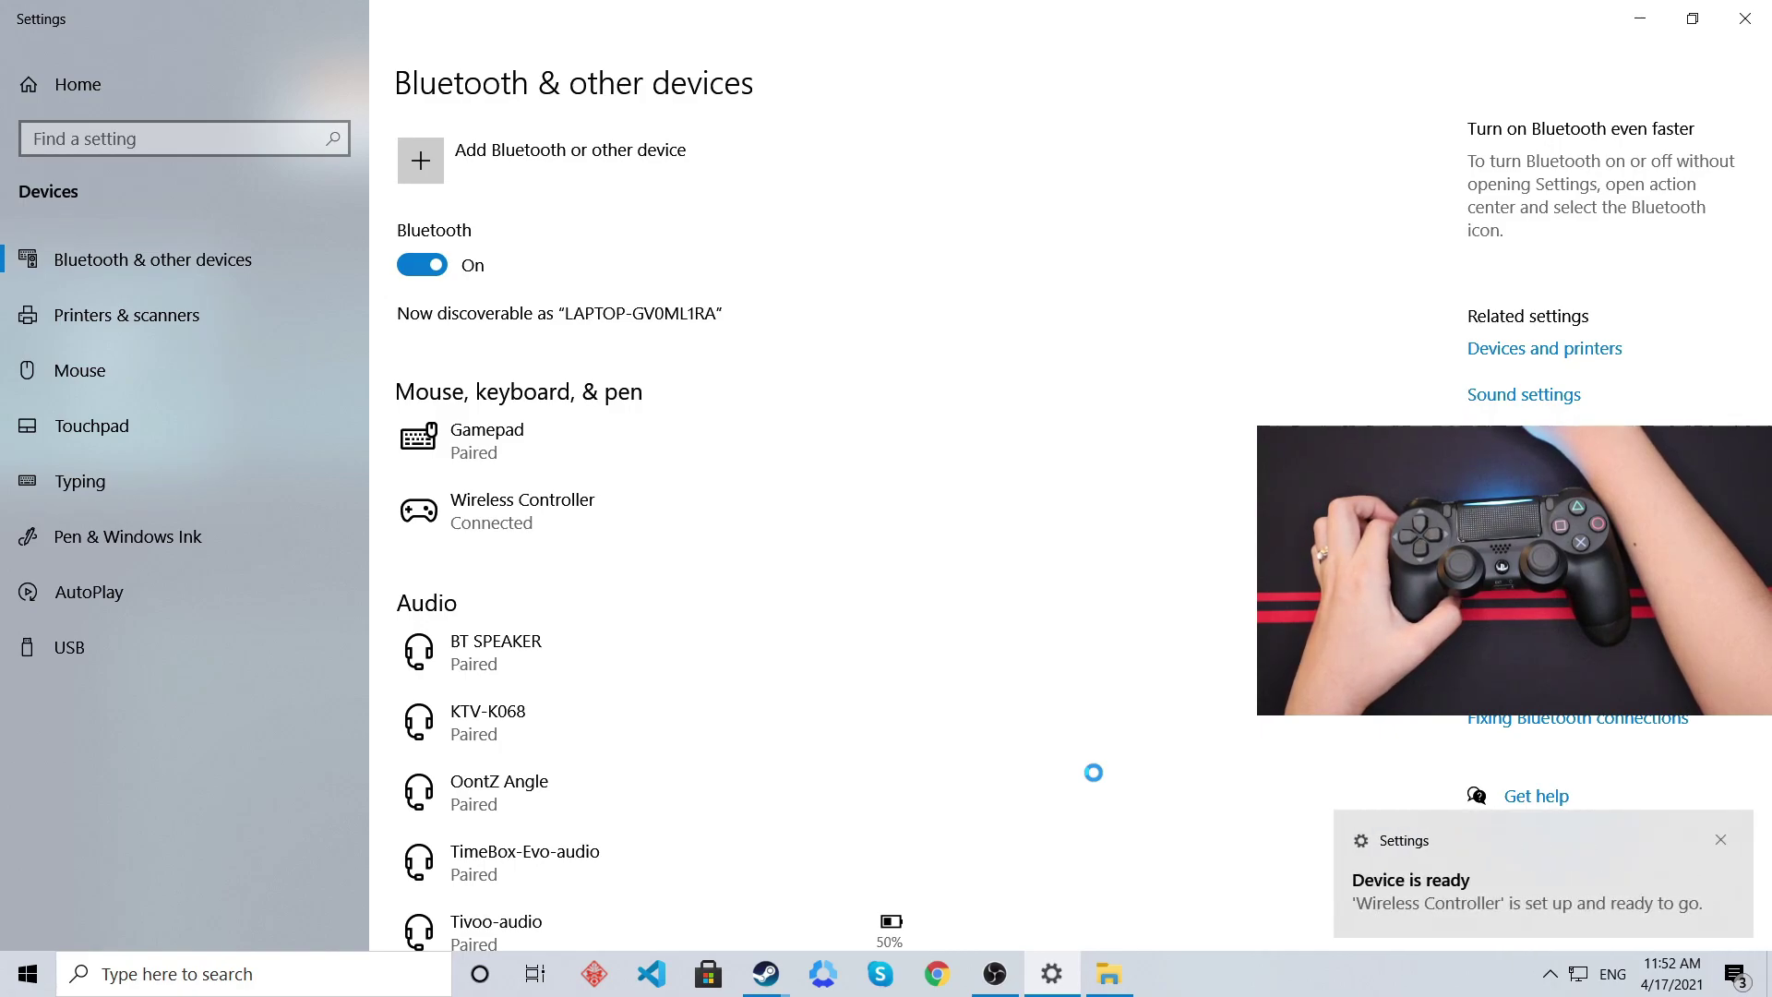
# Switch back to Steam Big Picture and test moving between the home sections with the controller
pyautogui.click(765, 972)
pyautogui.click(851, 919)
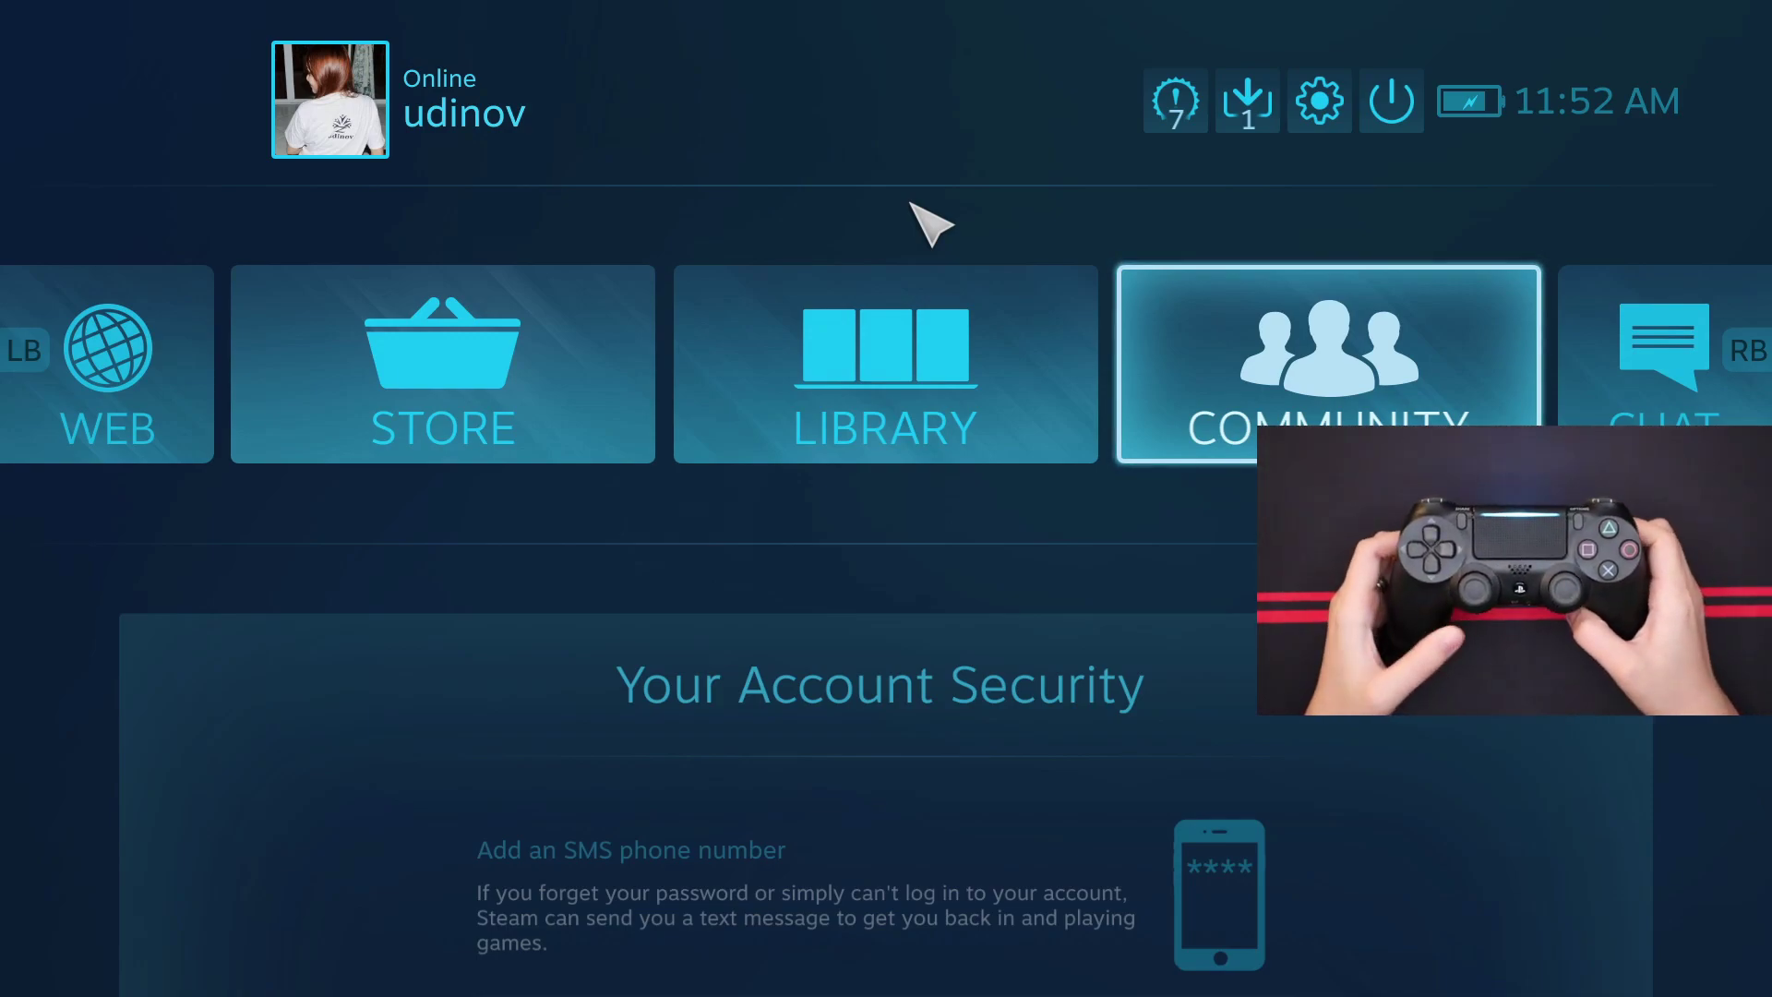
pyautogui.press('Left')
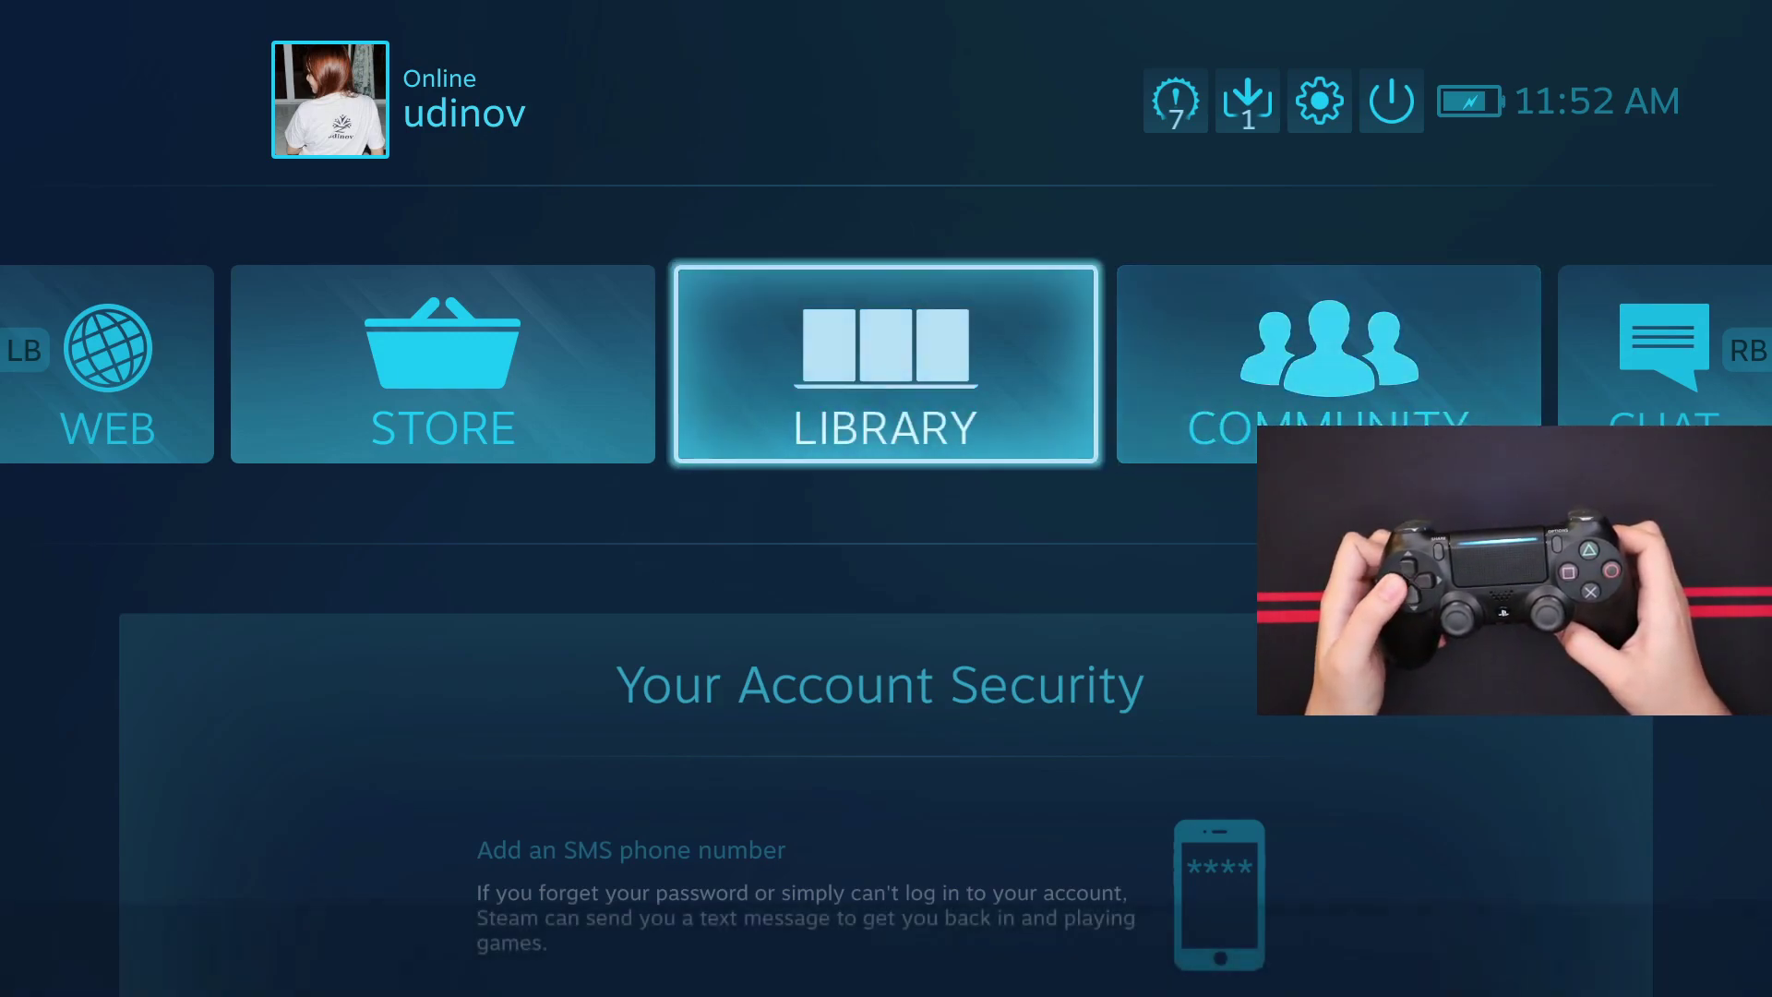
pyautogui.press('Left')
pyautogui.press('Right')
pyautogui.press('Right')
pyautogui.press('Right')
pyautogui.press('Left')
pyautogui.press('Left')
pyautogui.press('Left')
pyautogui.press('Left')
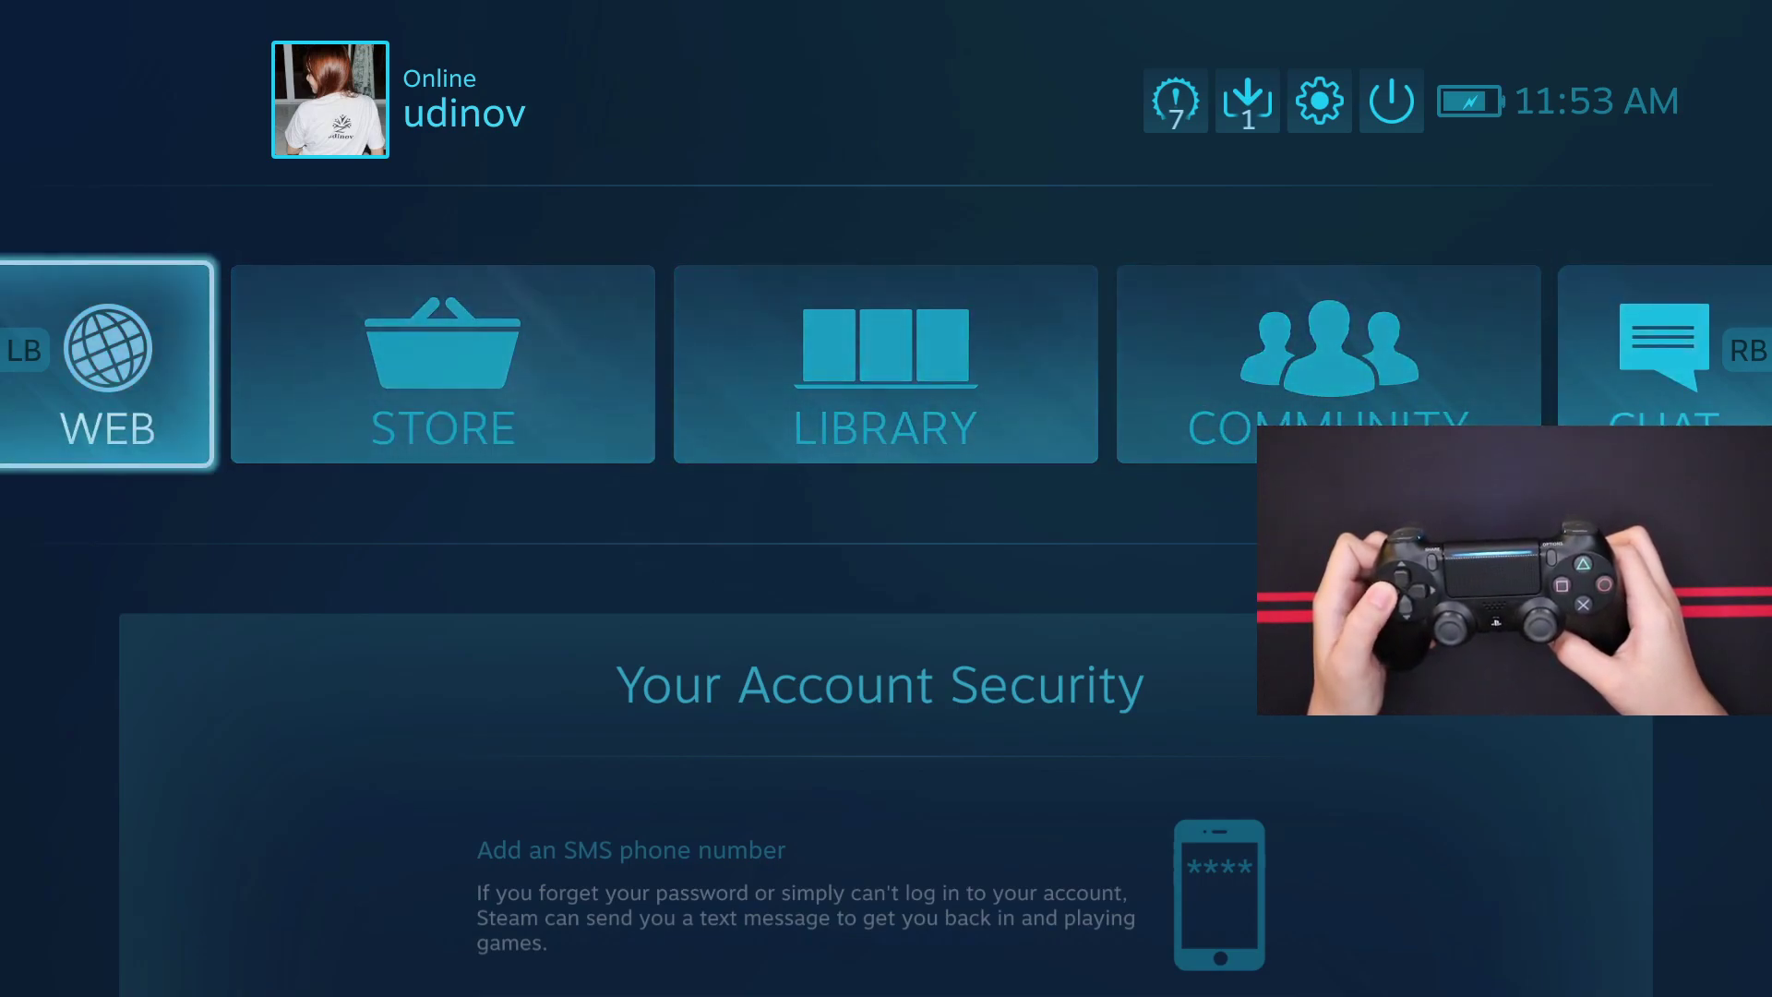
pyautogui.press('Right')
pyautogui.press('Right')
pyautogui.press('Right')
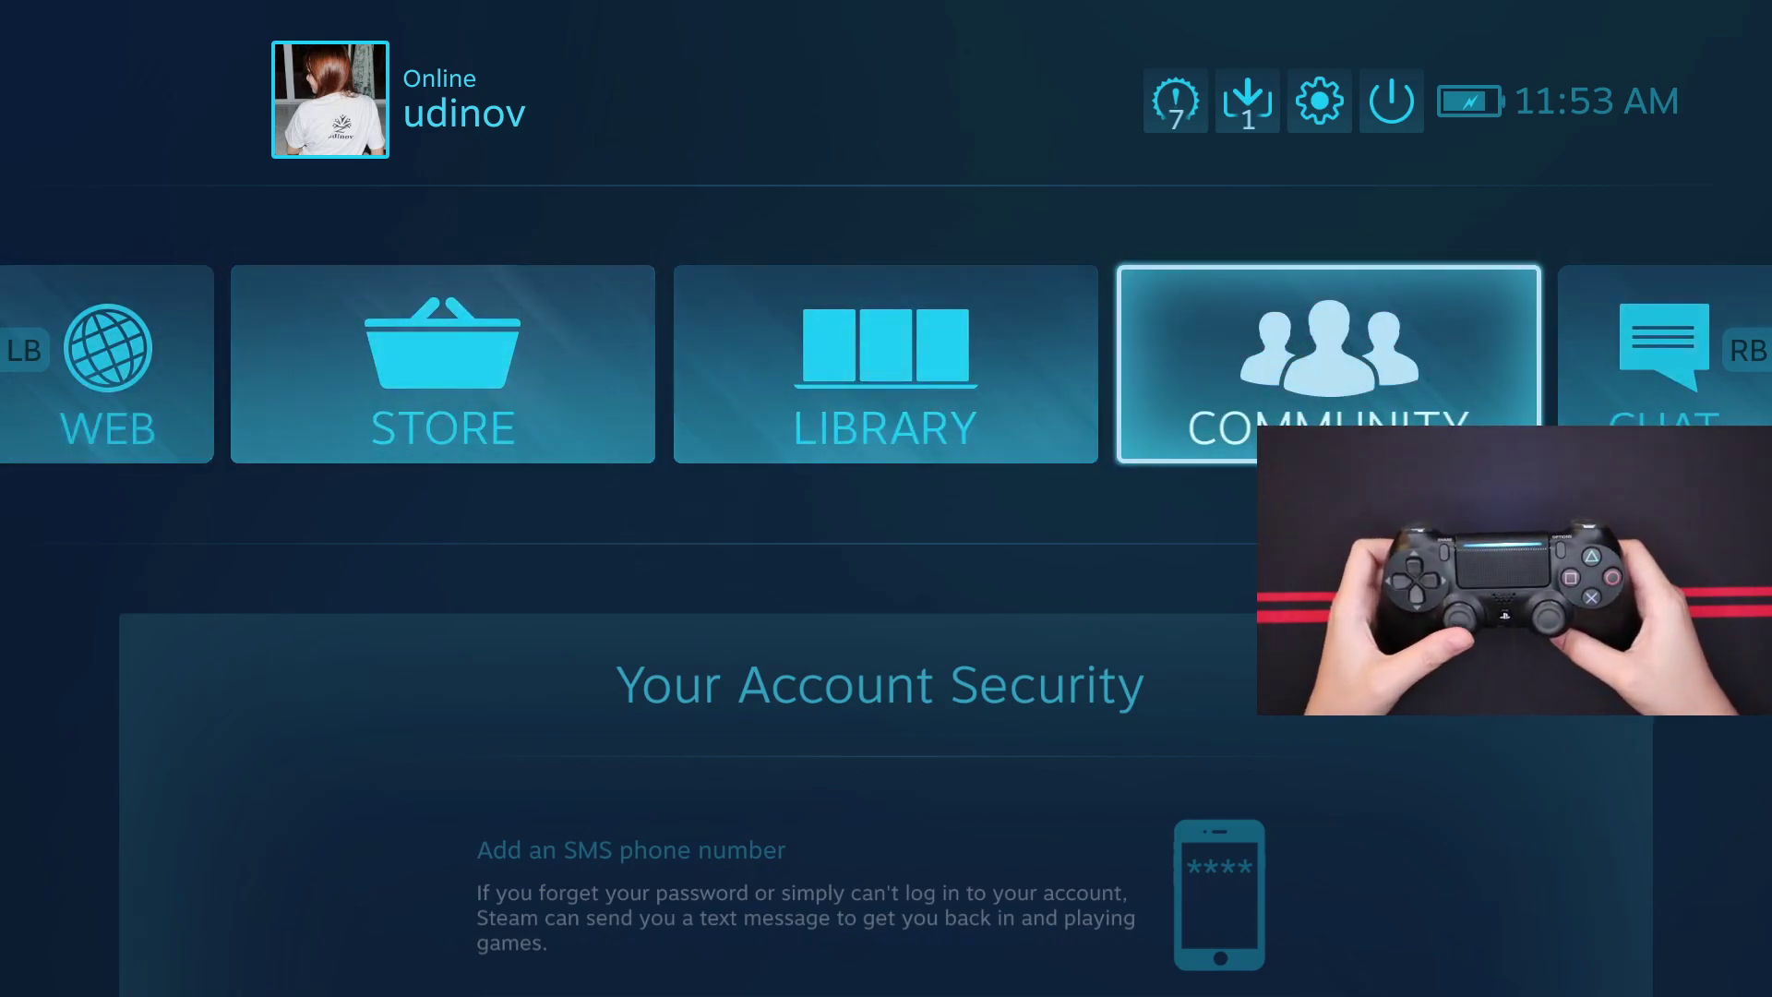
# Use the gamepad to open Settings > Controller Settings, confirm the PS4 controller, and return home
pyautogui.press('Up')
pyautogui.press('Left')
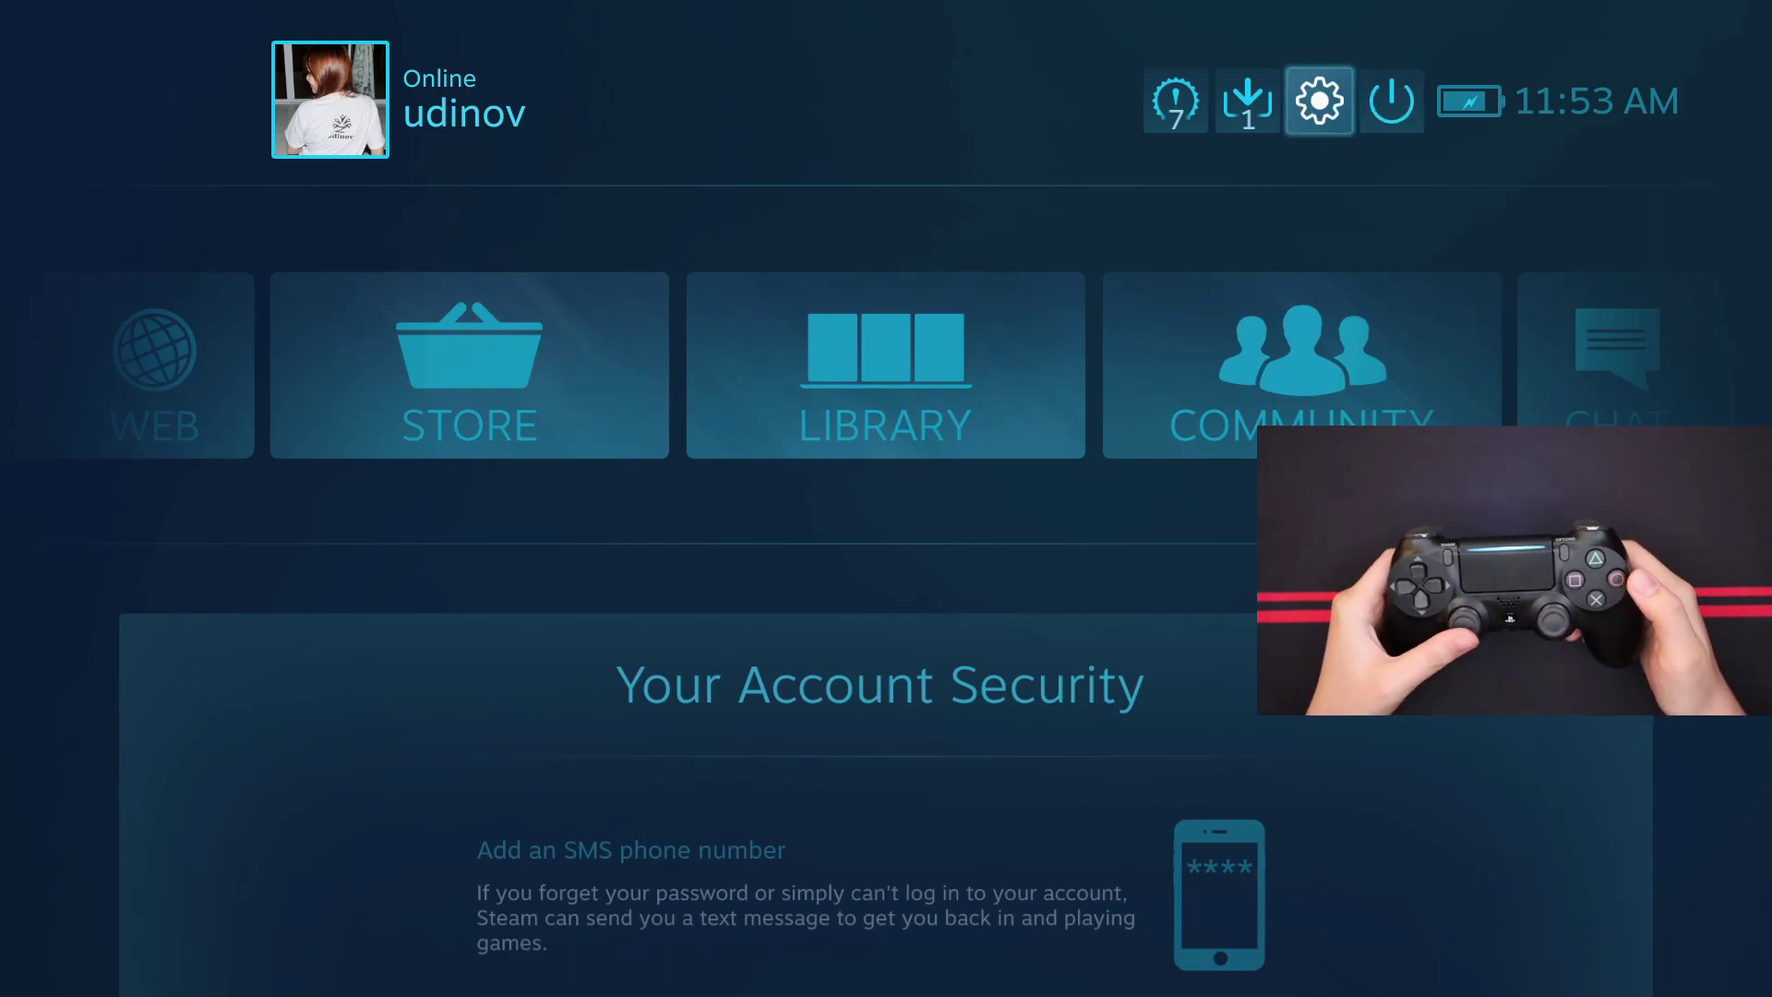
pyautogui.press('Return')
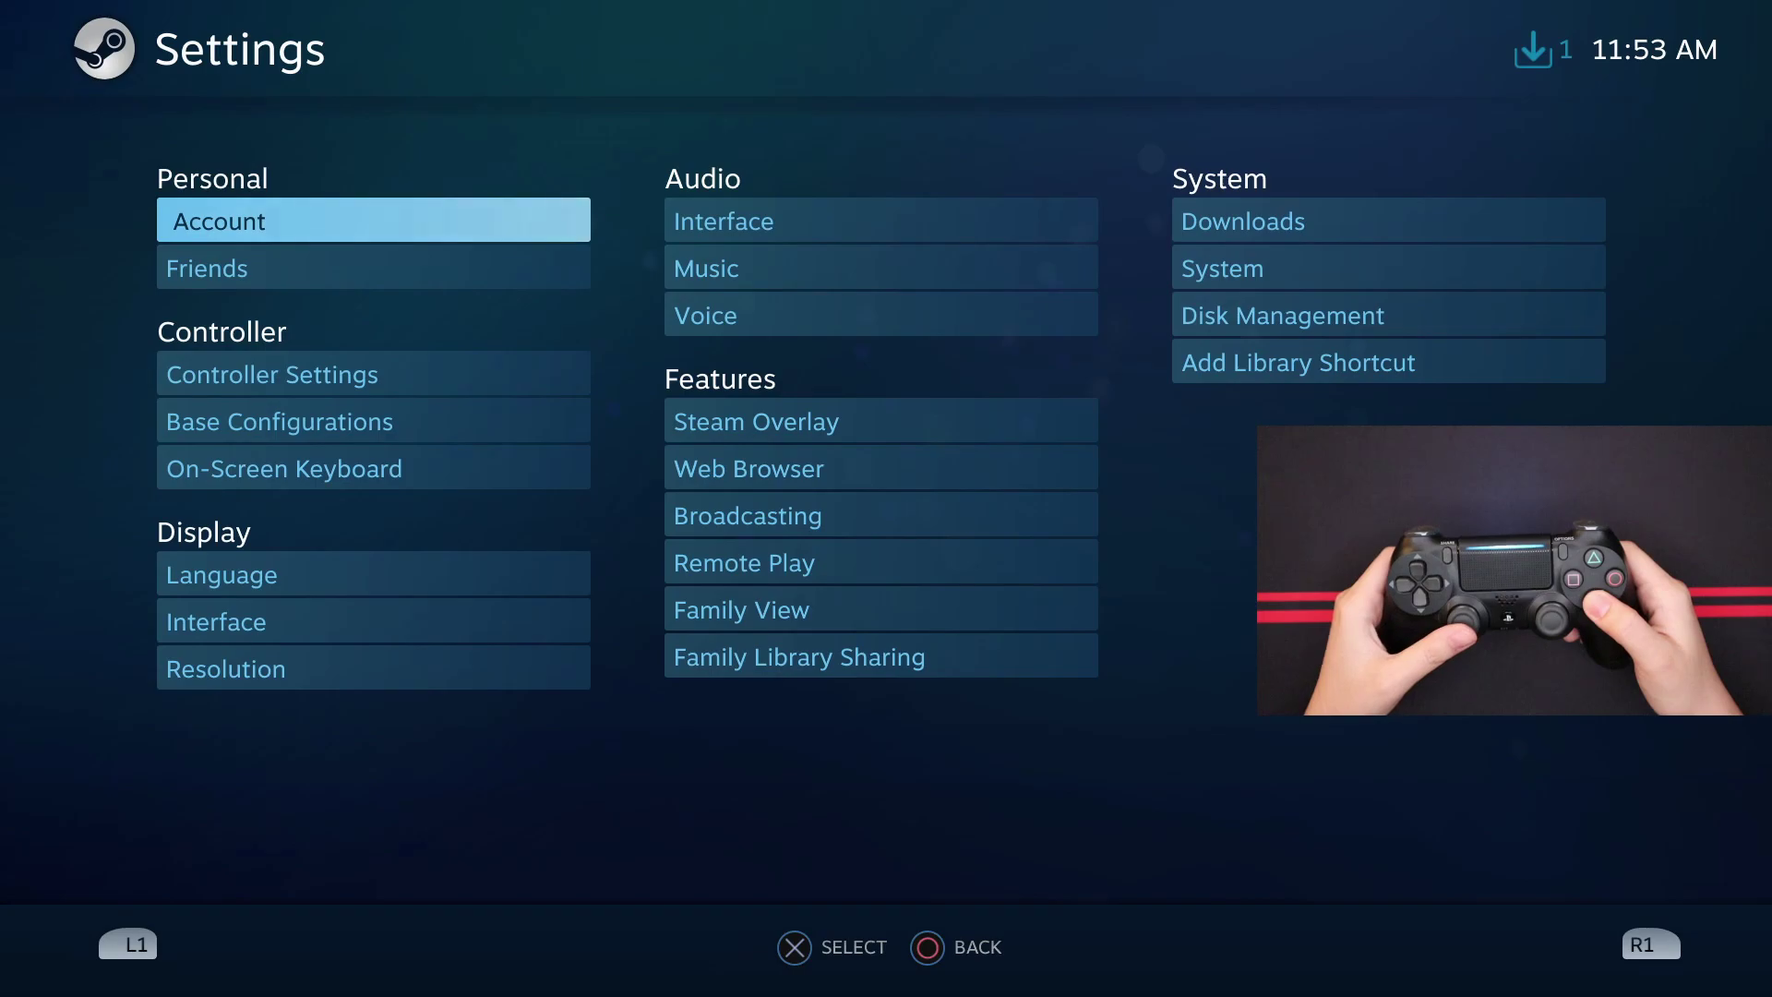
pyautogui.press('Down')
pyautogui.press('Down')
pyautogui.press('Return')
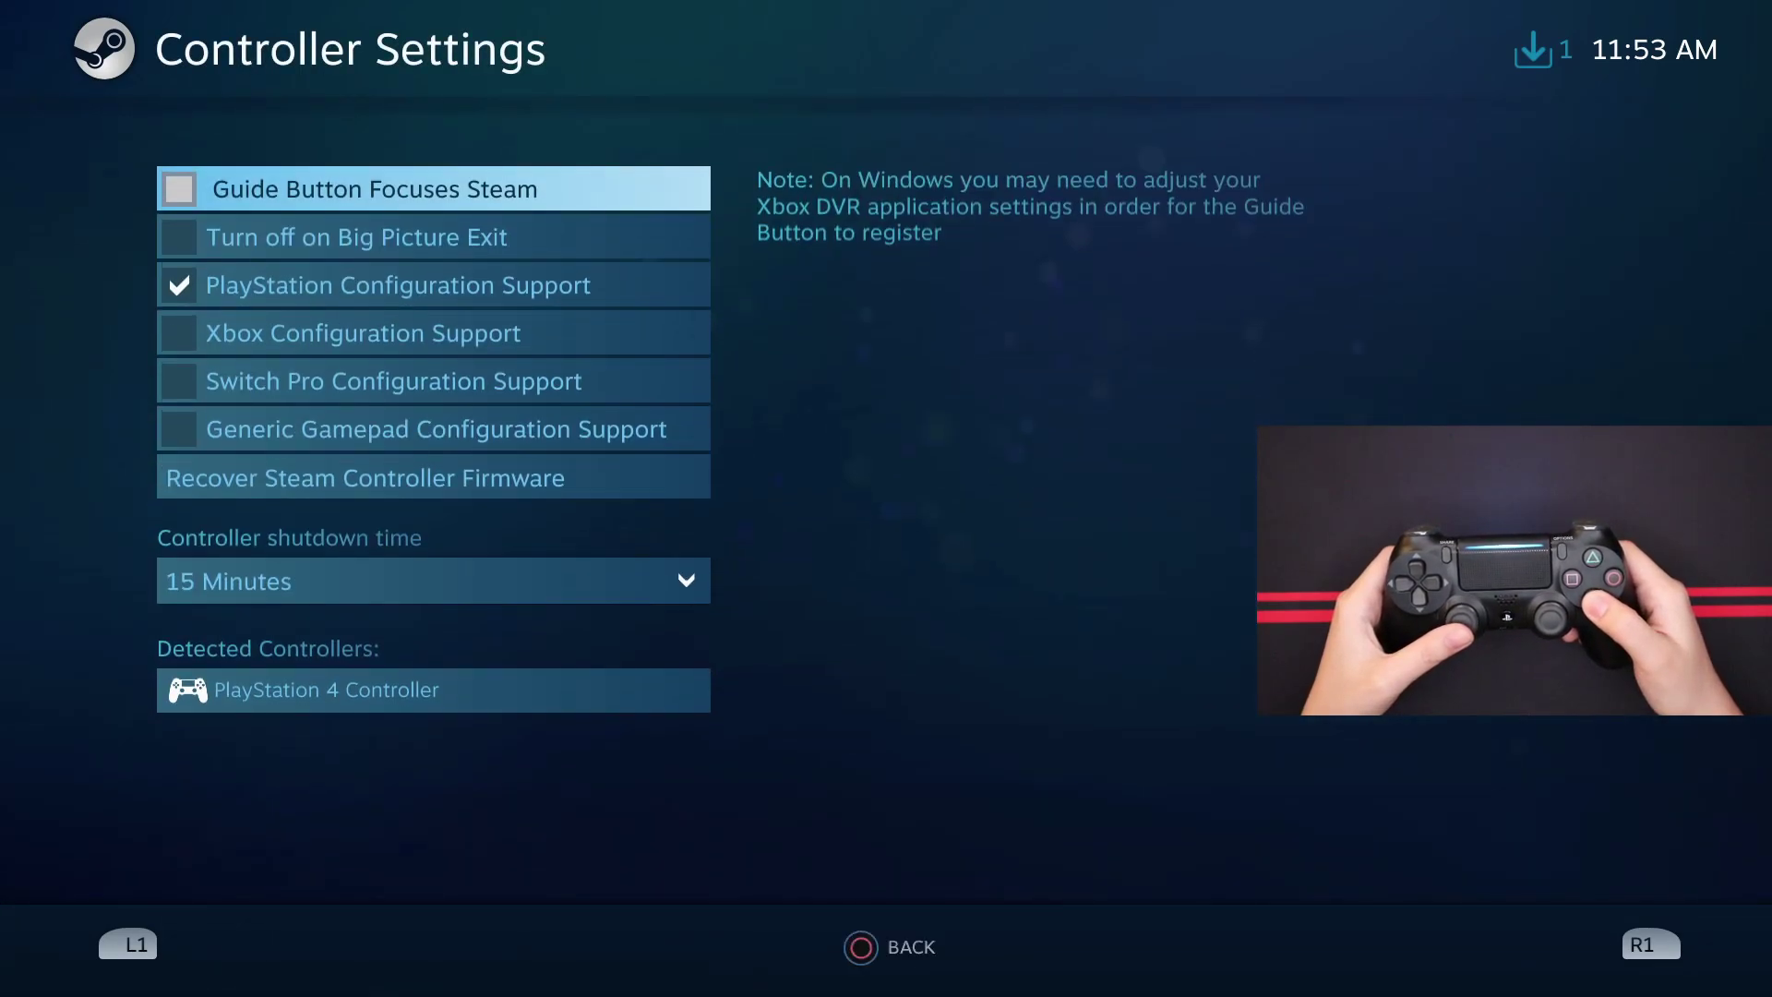
pyautogui.press('Down')
pyautogui.press('Down')
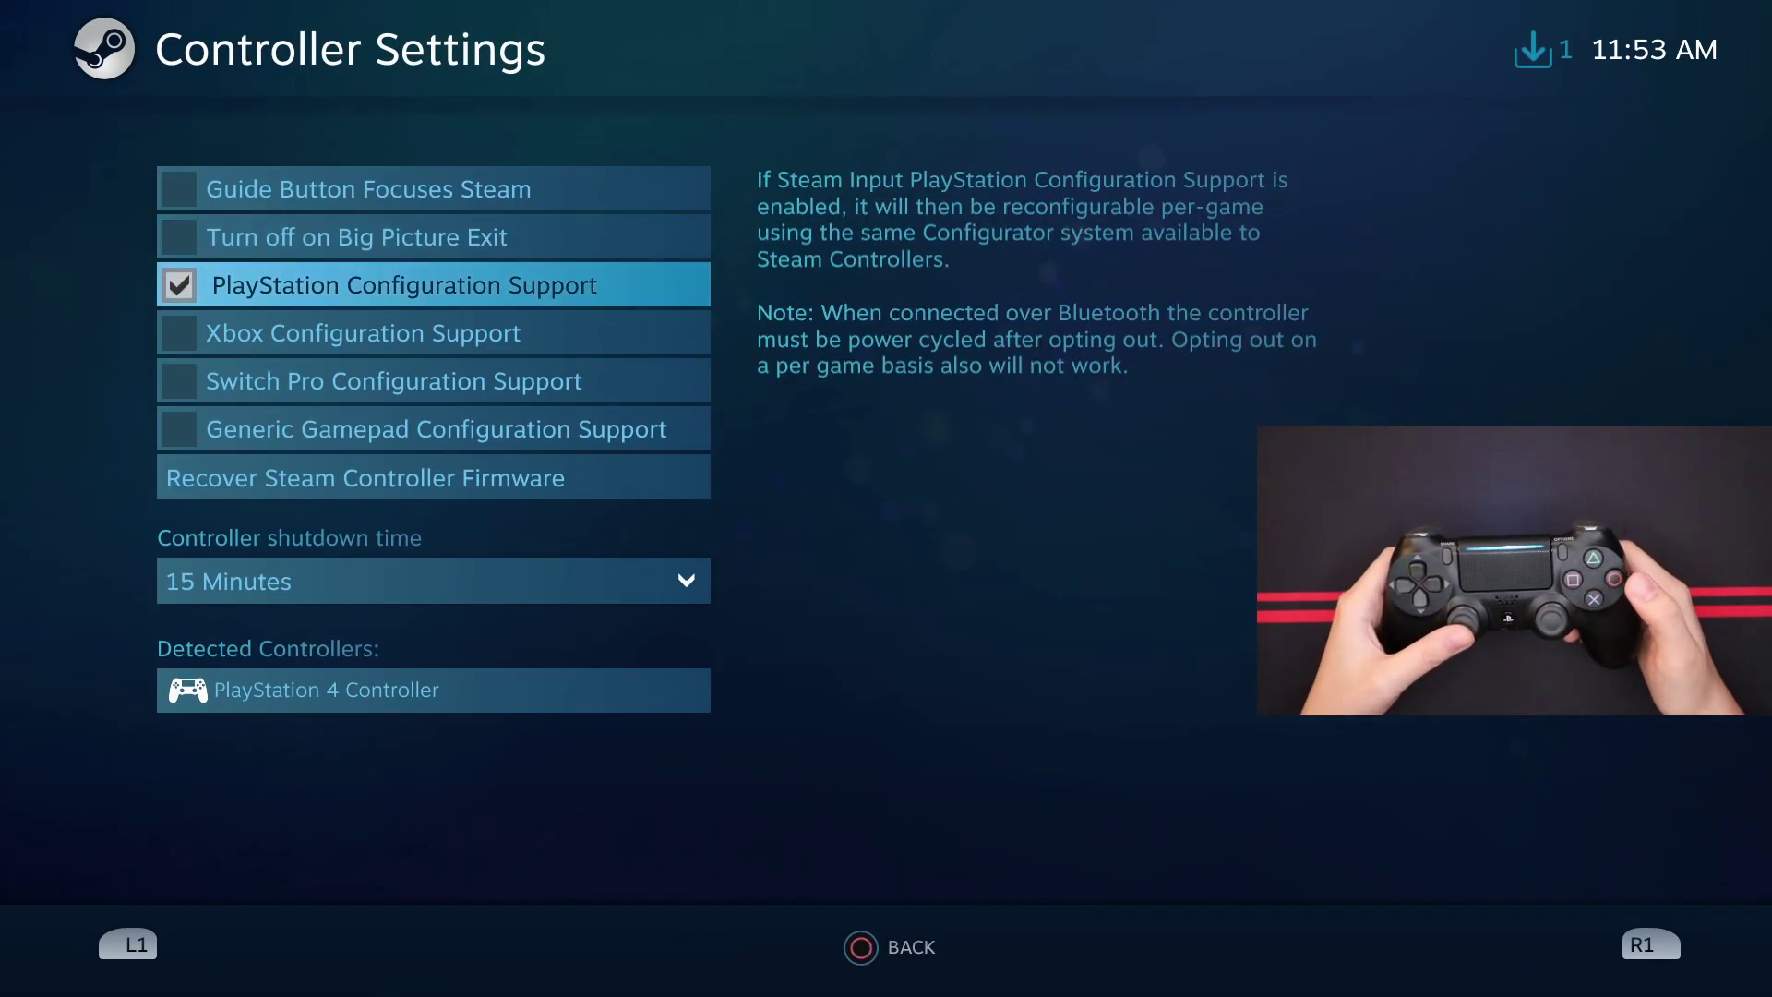
pyautogui.press('Escape')
pyautogui.press('Escape')
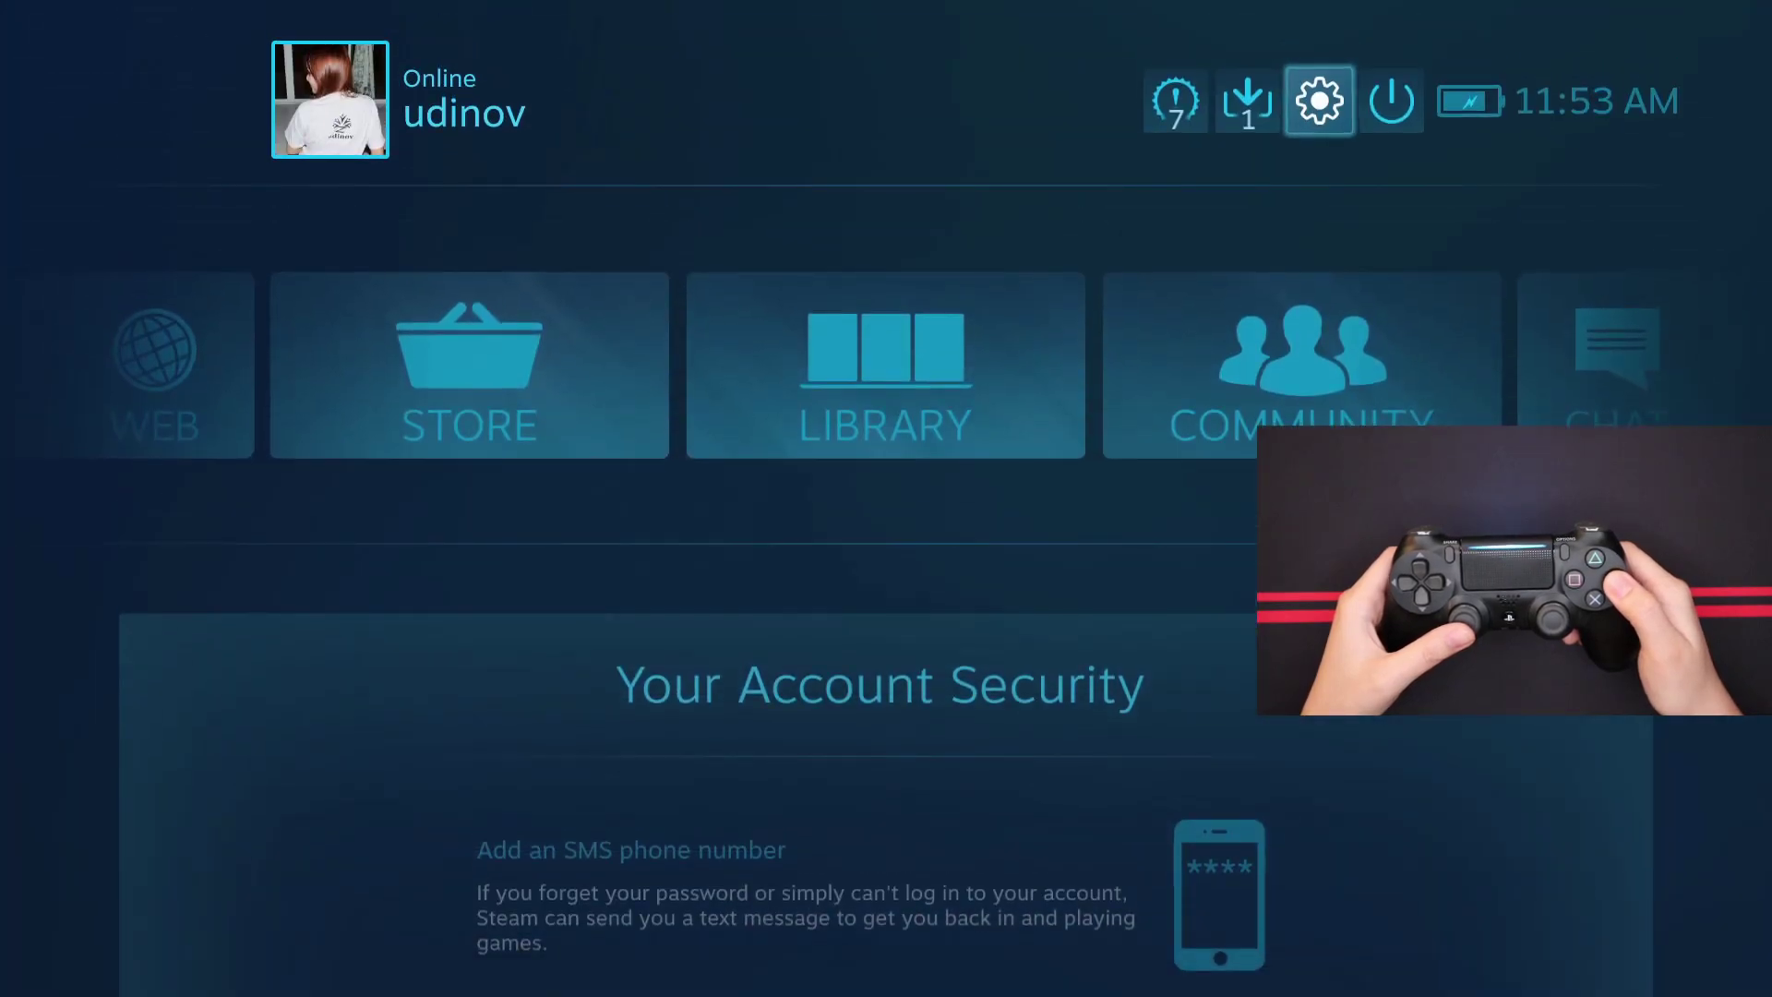
# Open the Library, filter to Installed games, and open Stardew Valley's game page
pyautogui.press('Down')
pyautogui.press('Right')
pyautogui.press('Left')
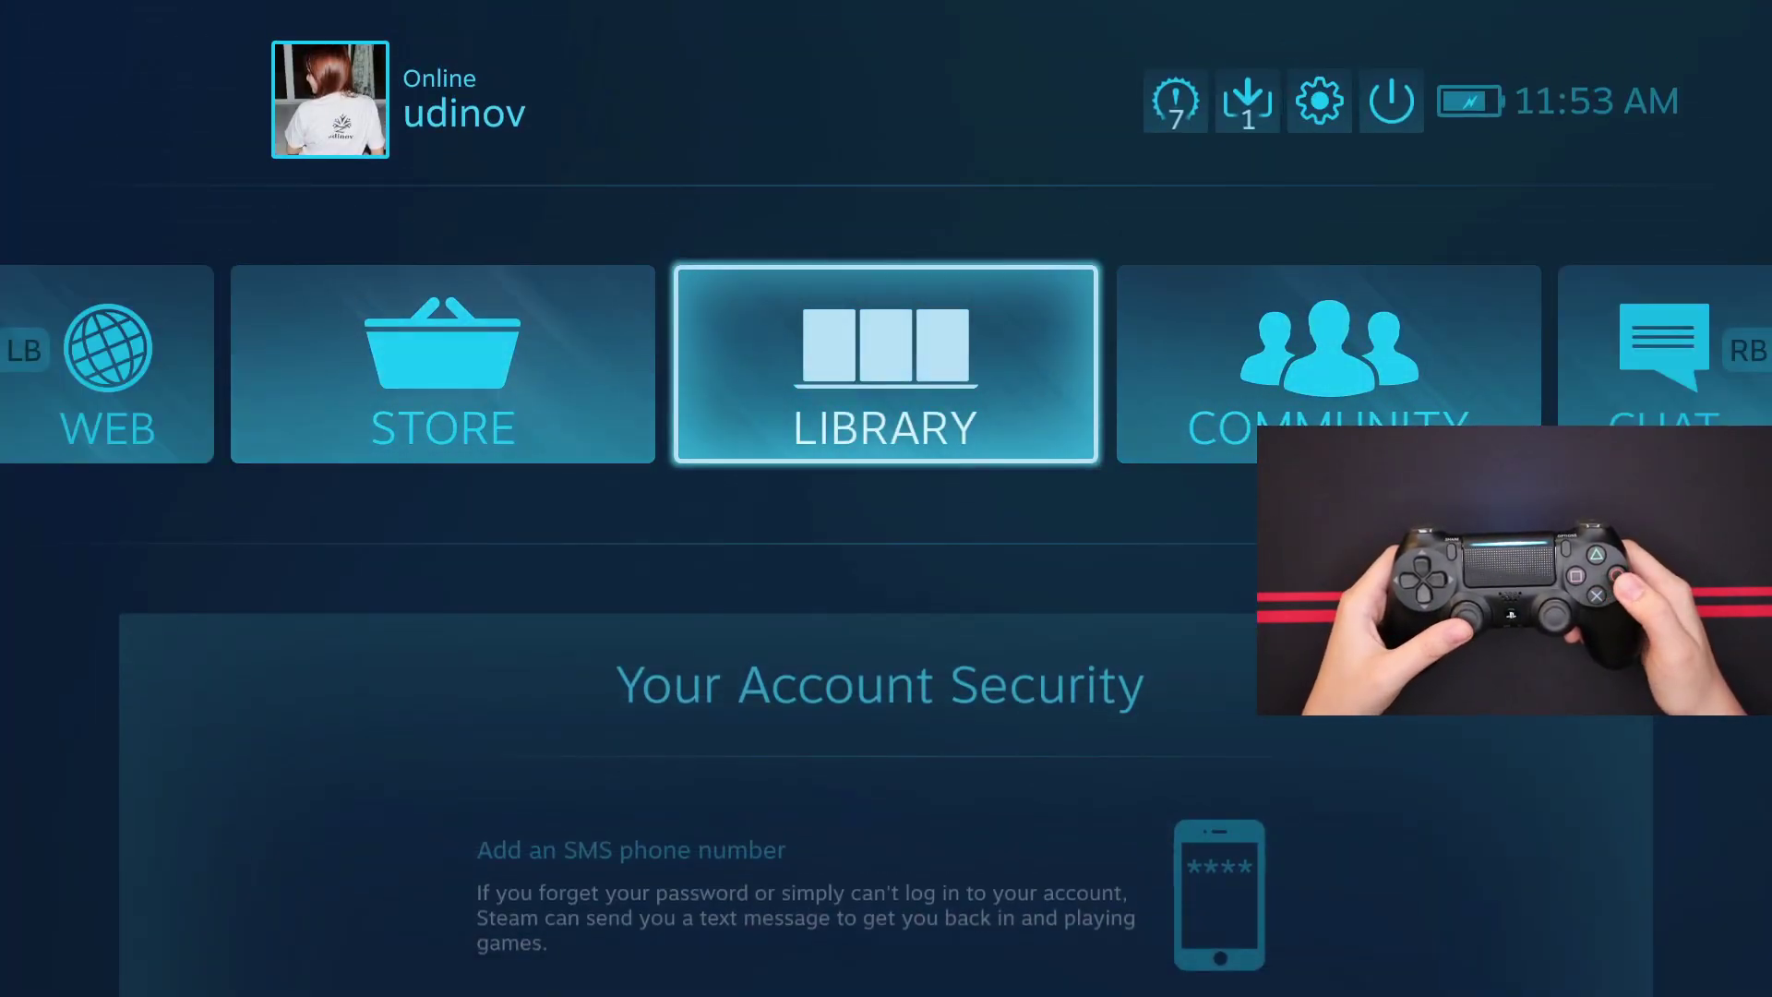
pyautogui.press('Return')
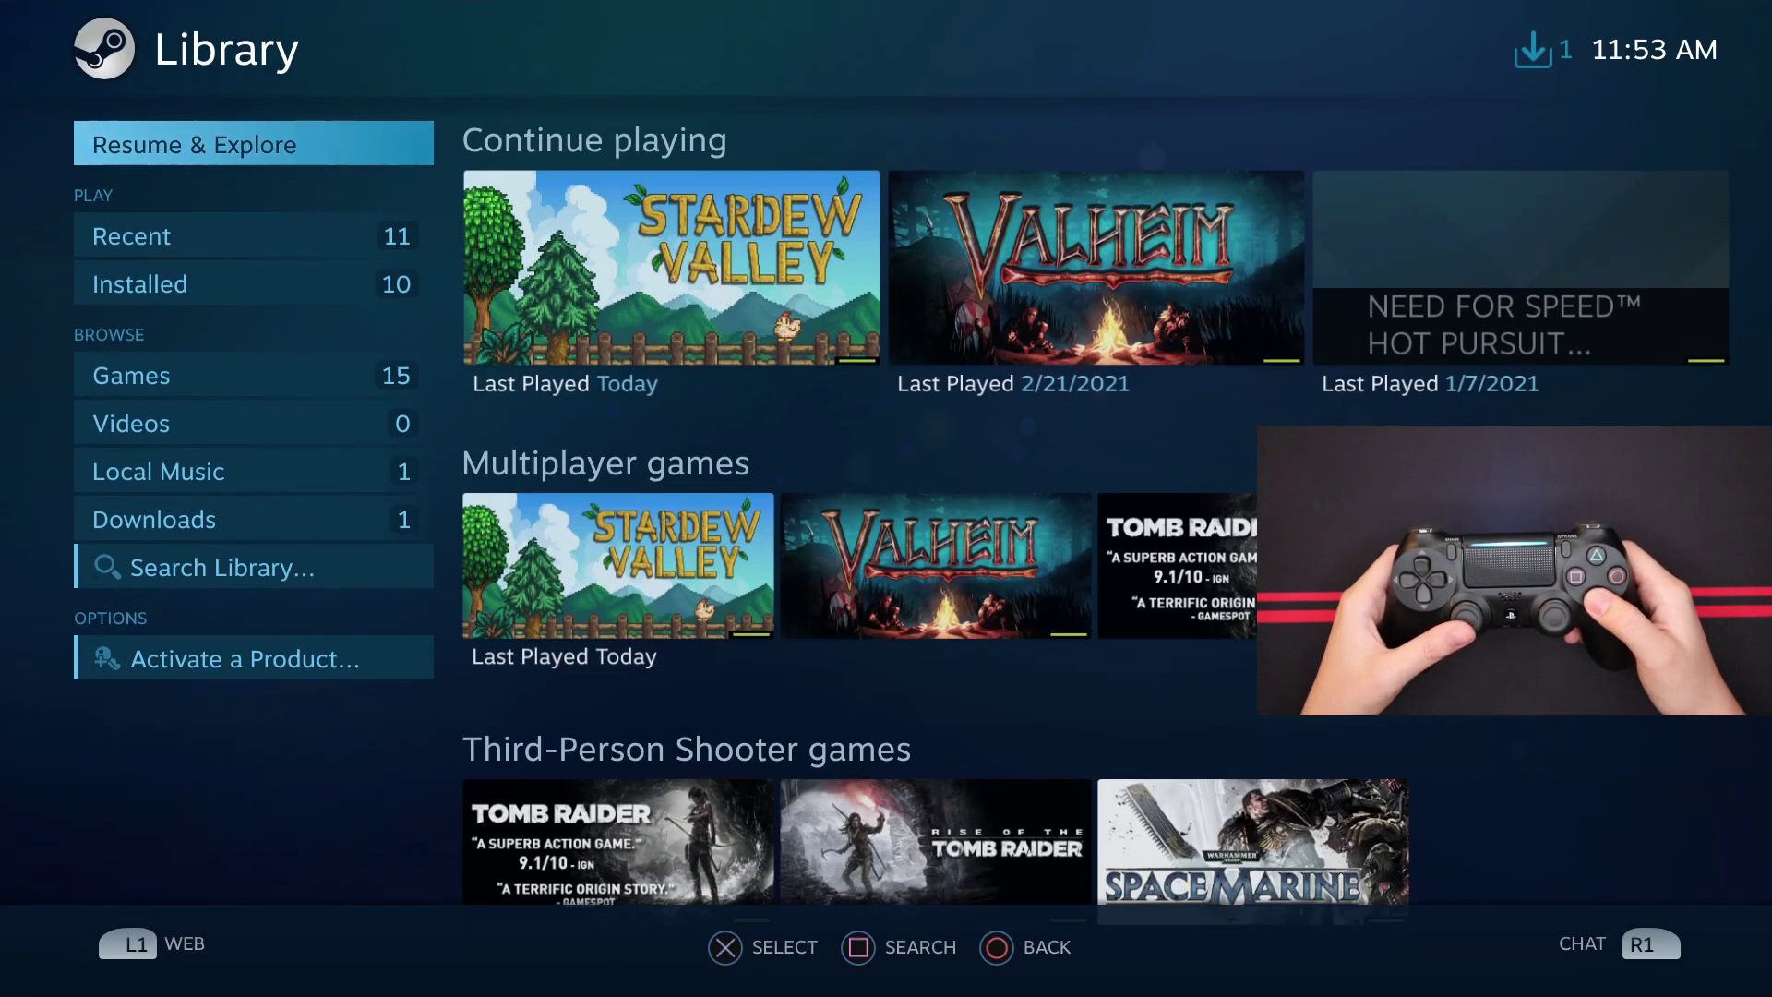
pyautogui.press('Down')
pyautogui.press('Down')
pyautogui.press('Down')
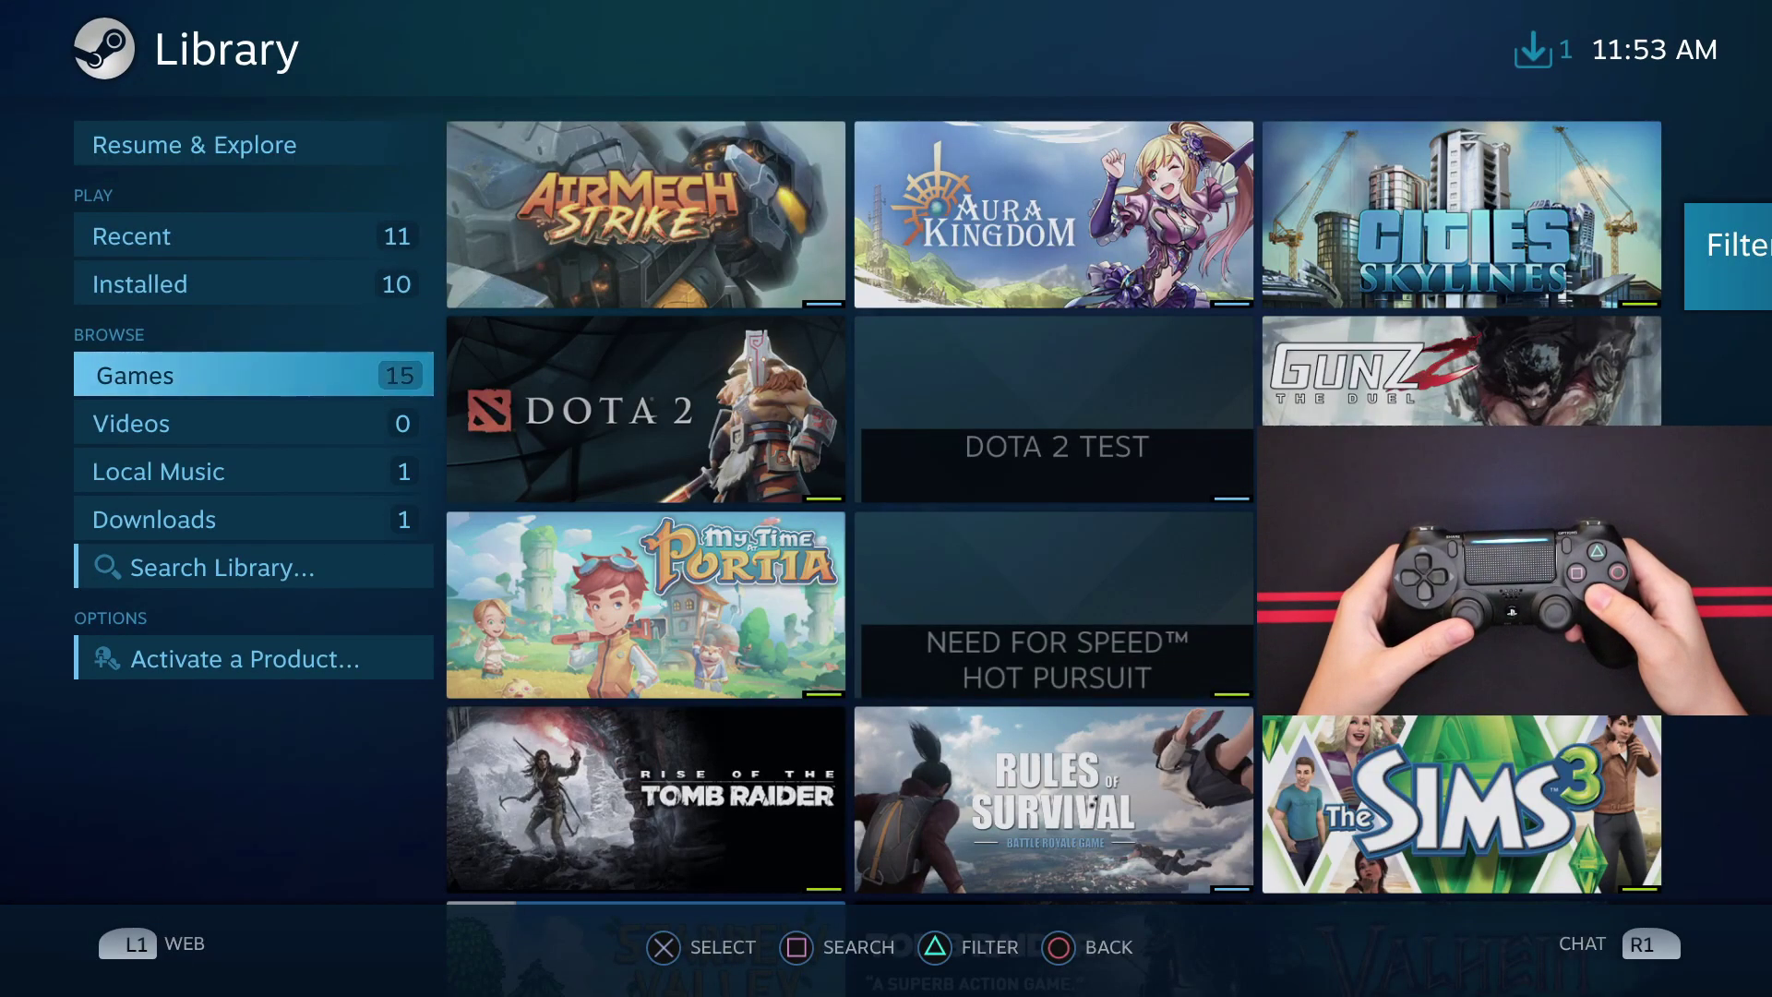
pyautogui.press('Up')
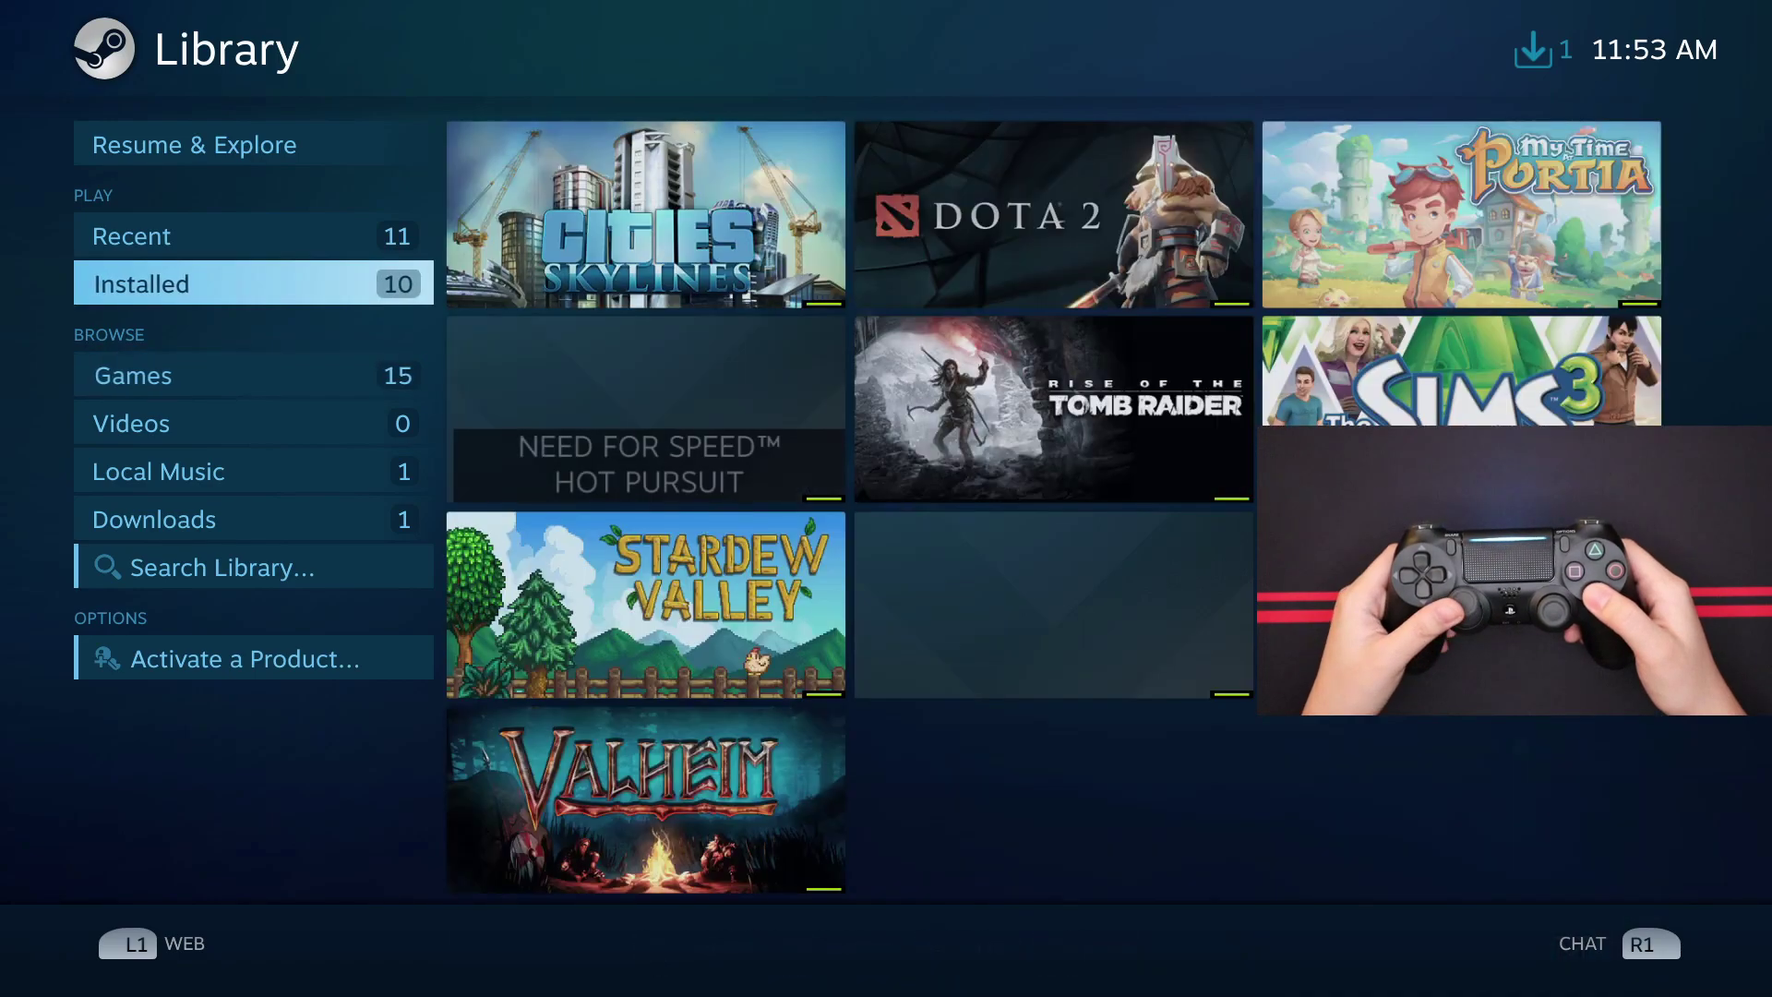
pyautogui.press('Right')
pyautogui.press('Down')
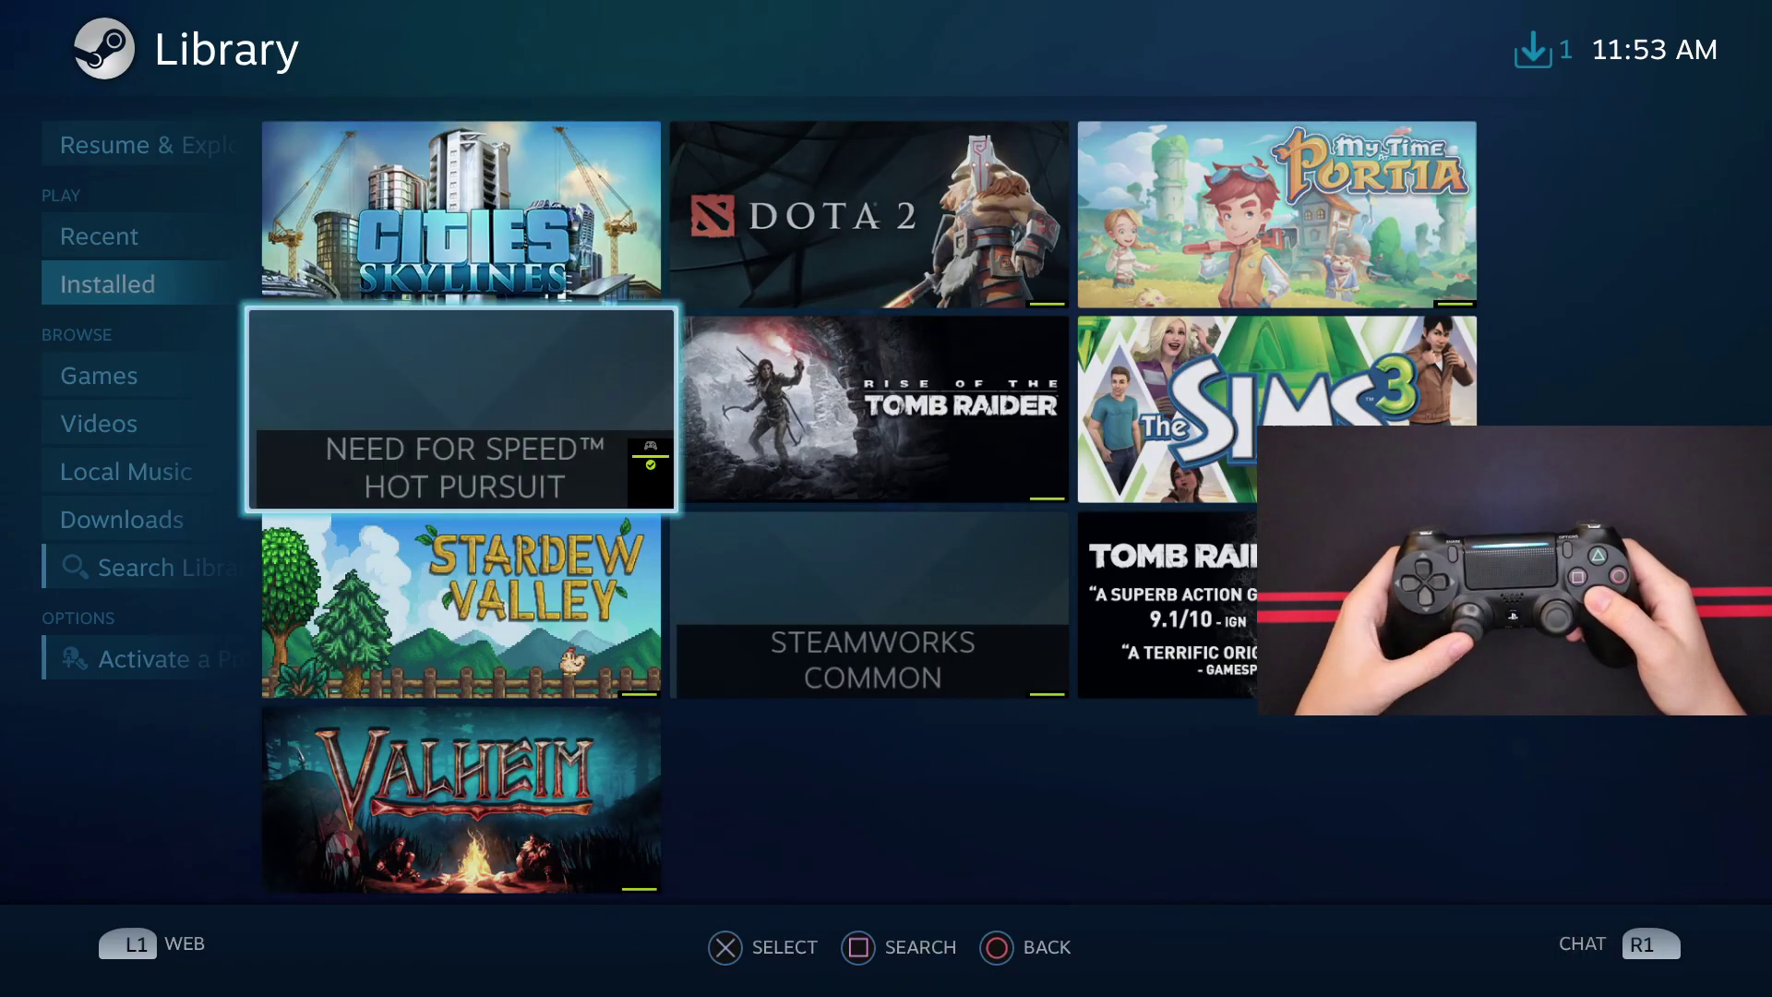
pyautogui.press('Down')
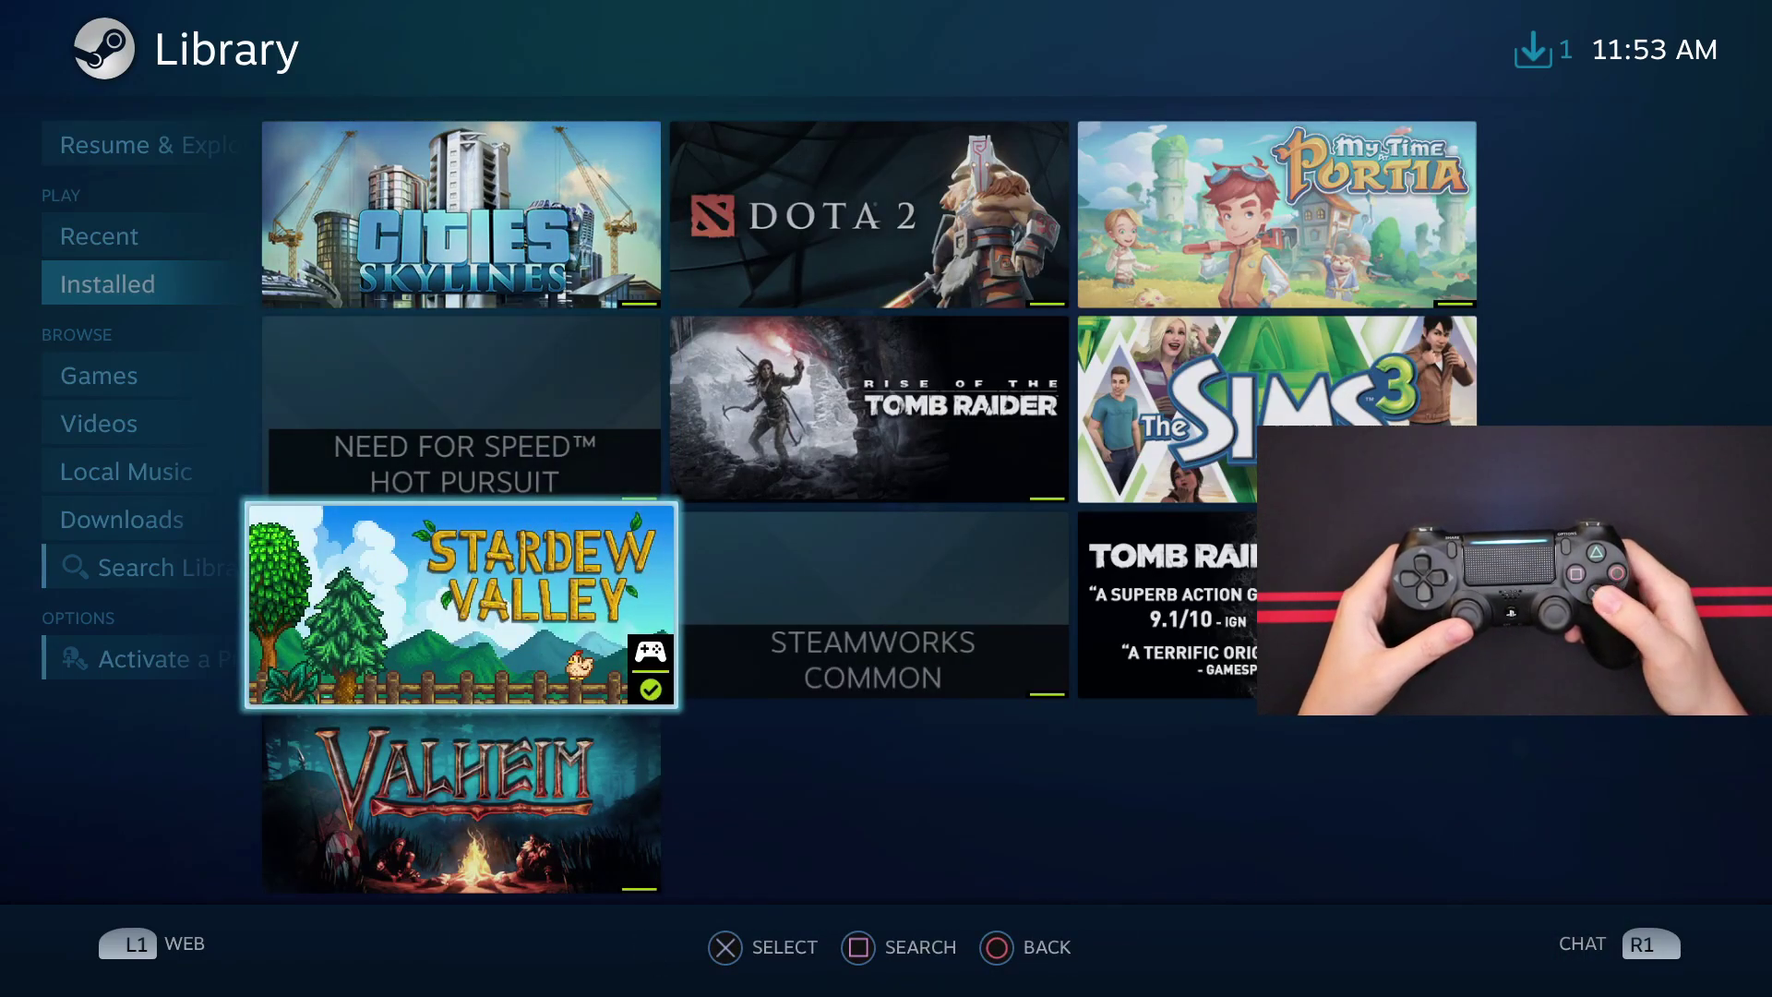
pyautogui.press('Return')
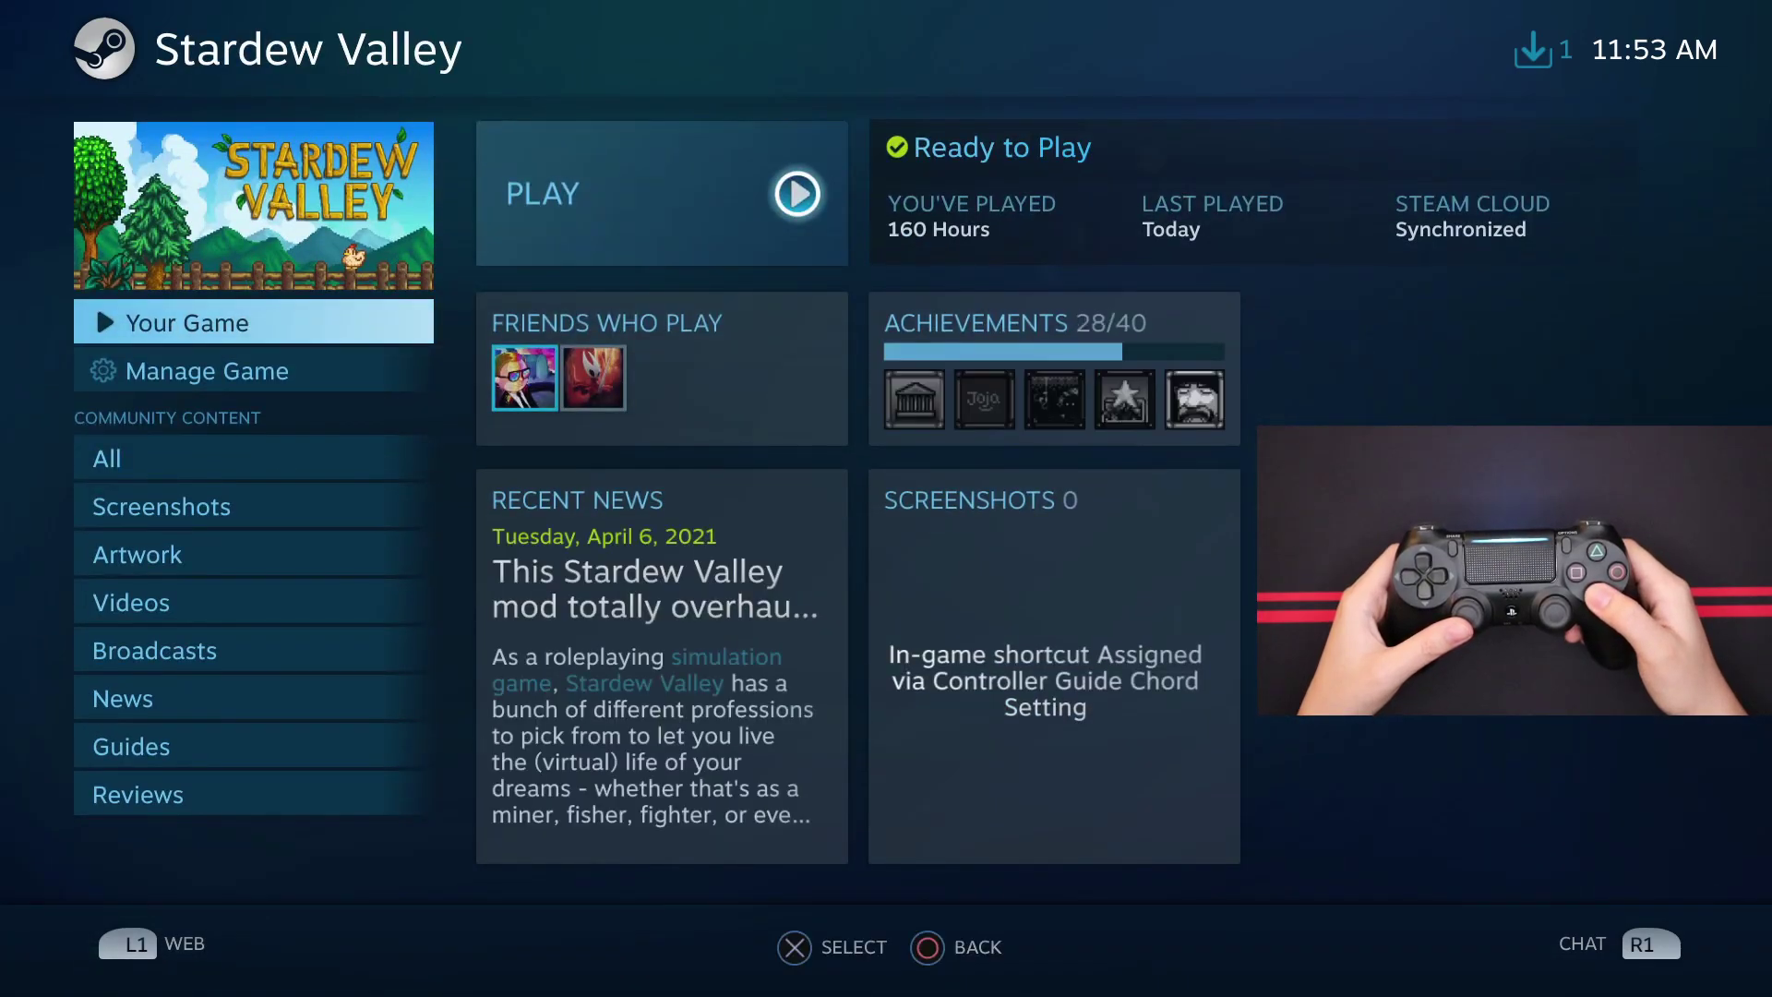
# Go to Stardew Valley's Manage Game section and open its Controller Configuration
pyautogui.press('Down')
pyautogui.press('Right')
pyautogui.press('Left')
pyautogui.press('Up')
pyautogui.press('Down')
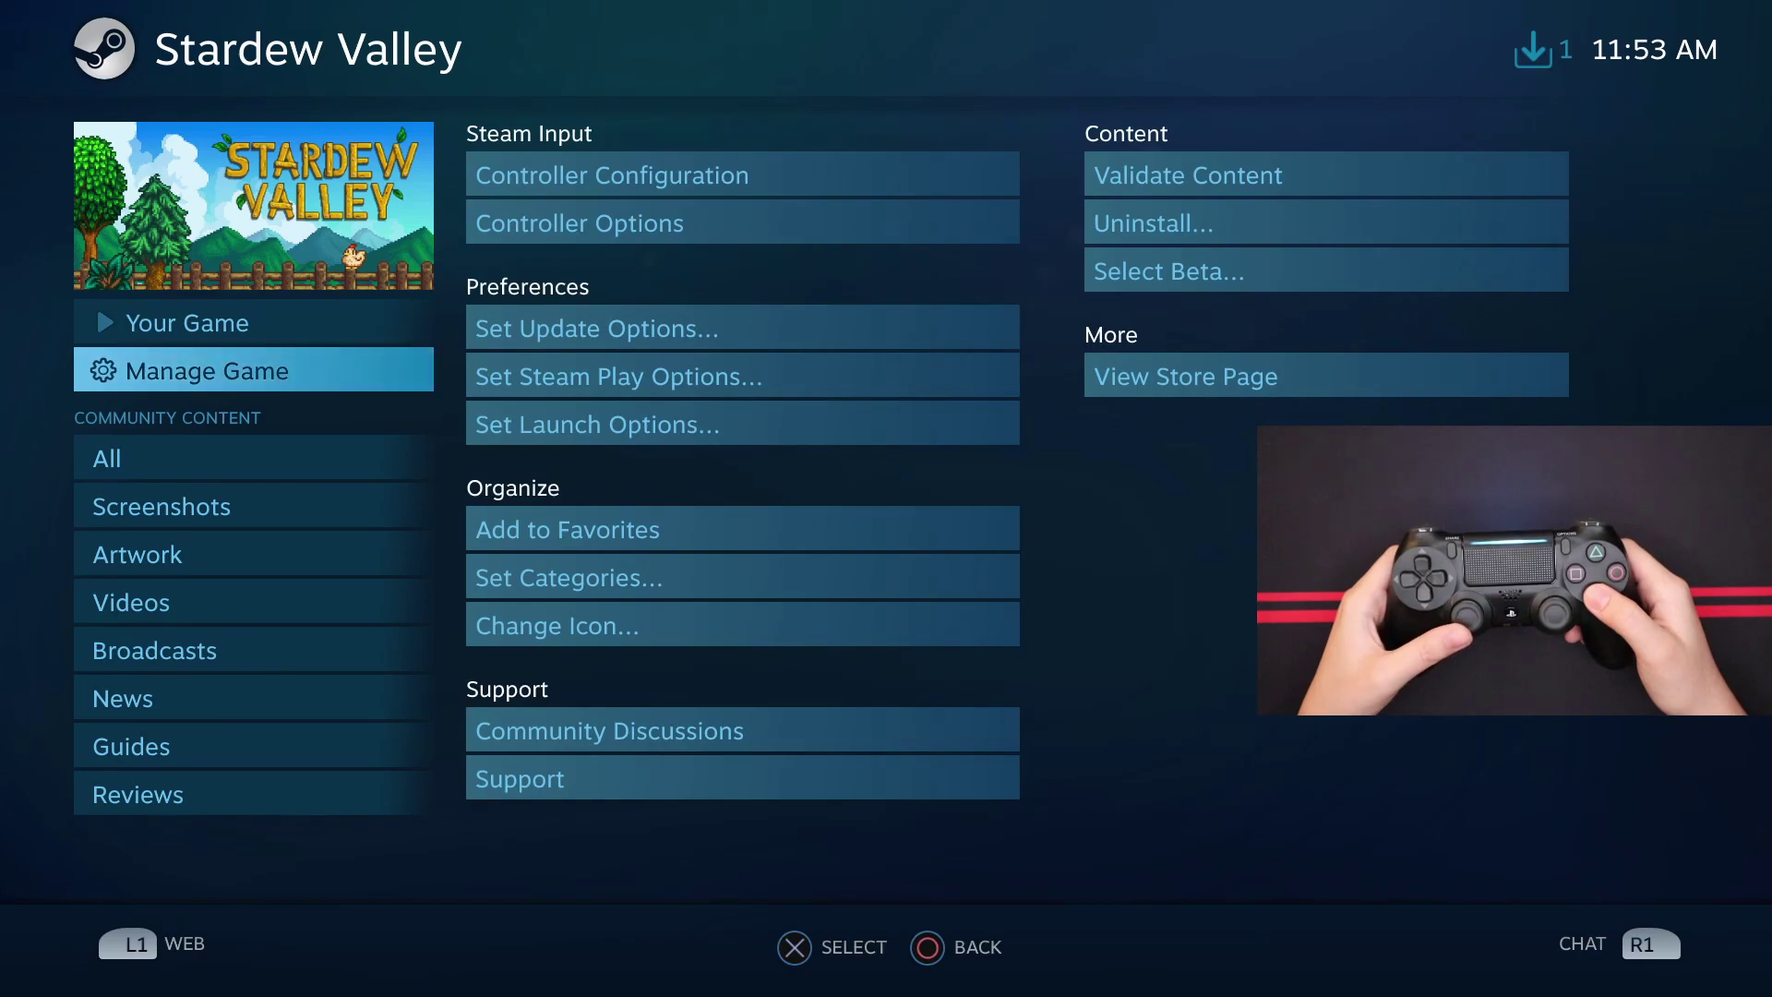
pyautogui.press('Right')
pyautogui.press('Return')
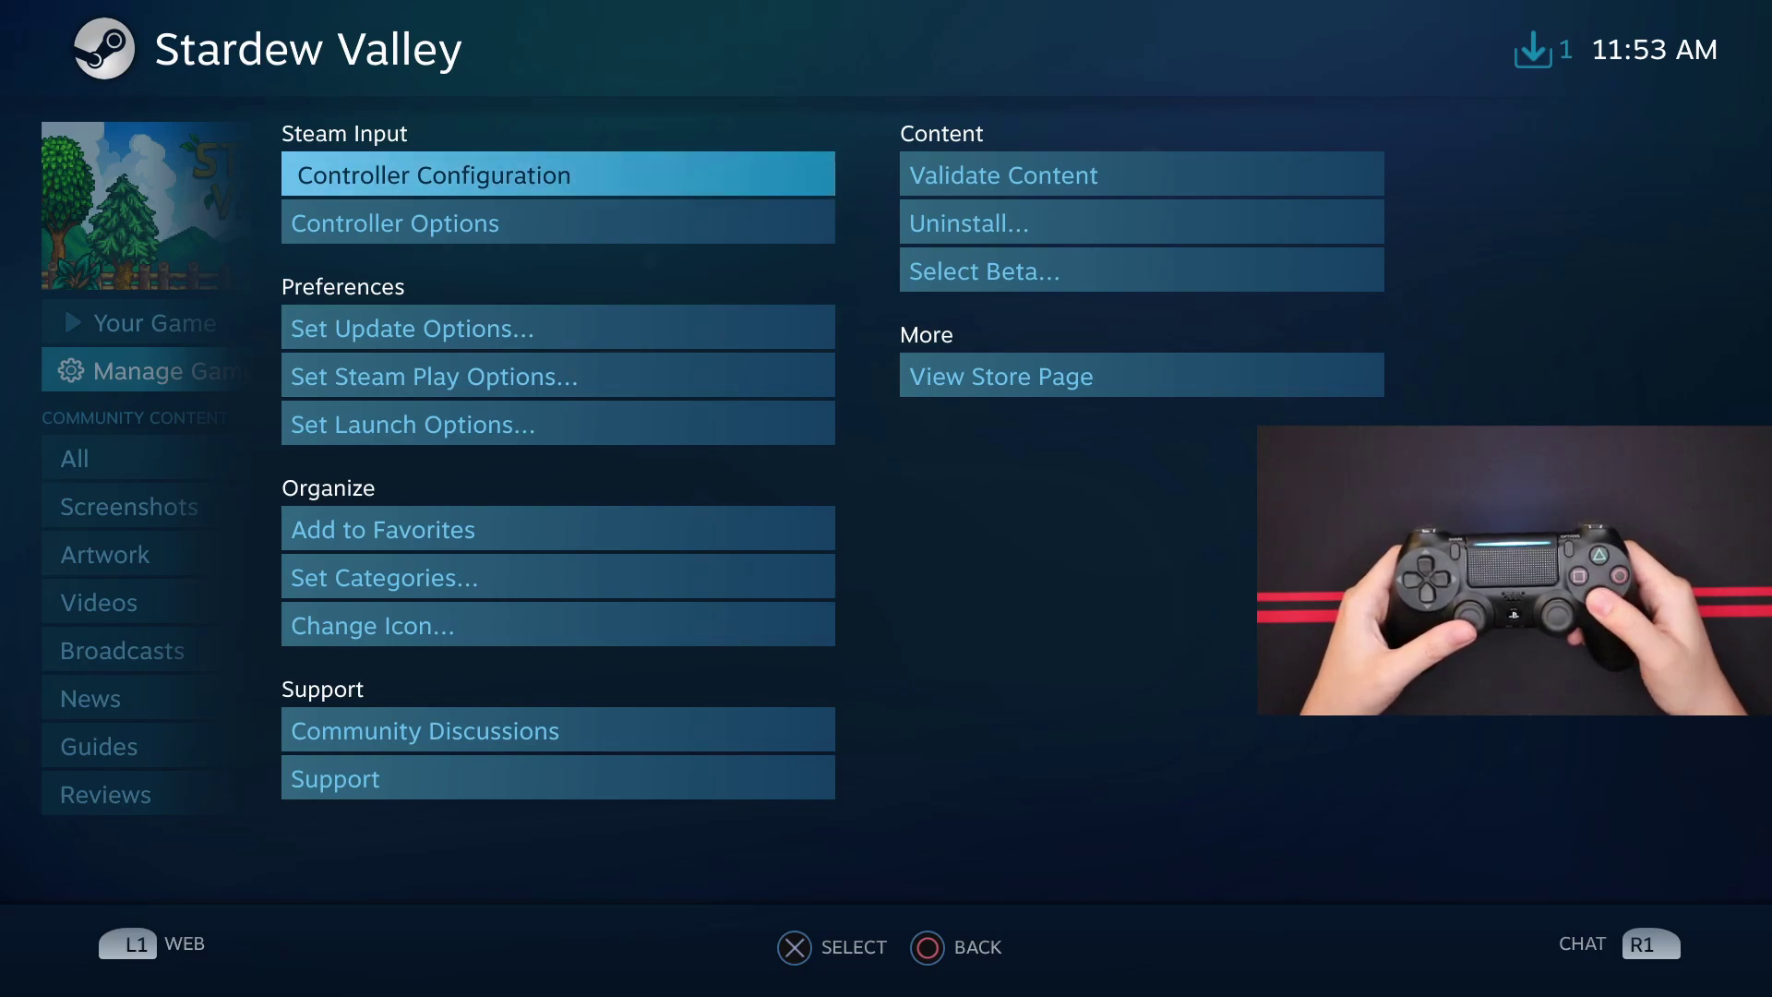
pyautogui.press('Return')
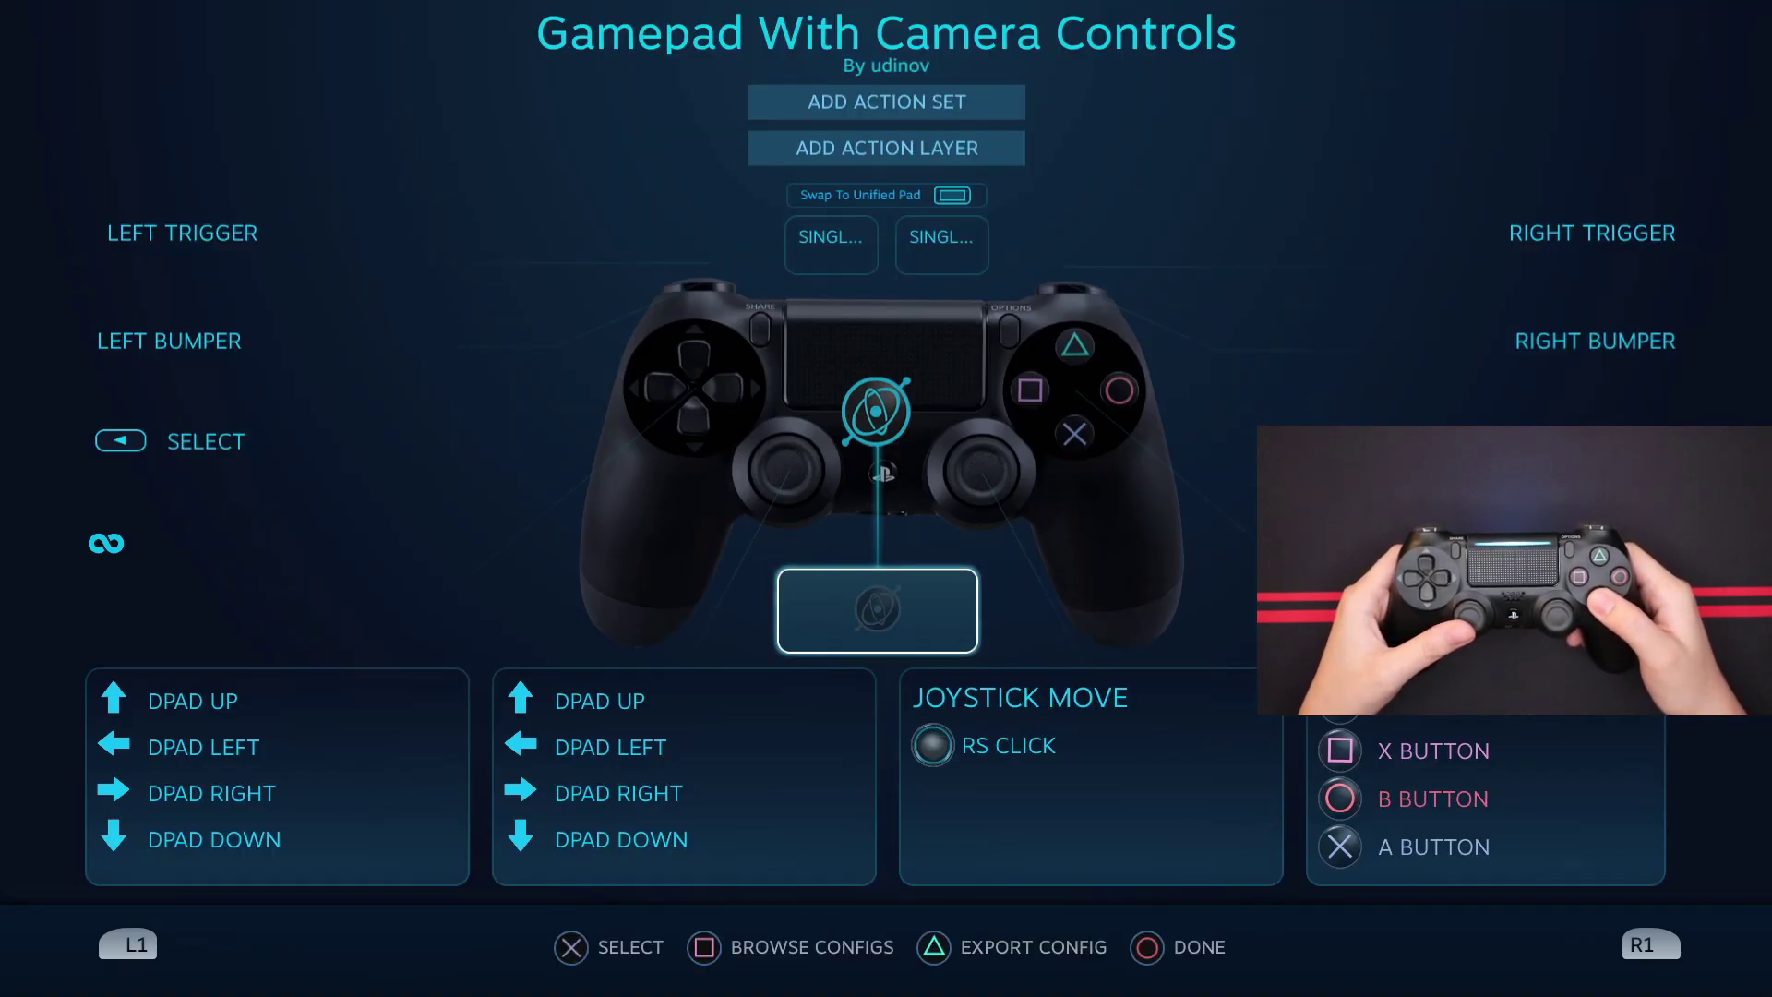
pyautogui.press('Right')
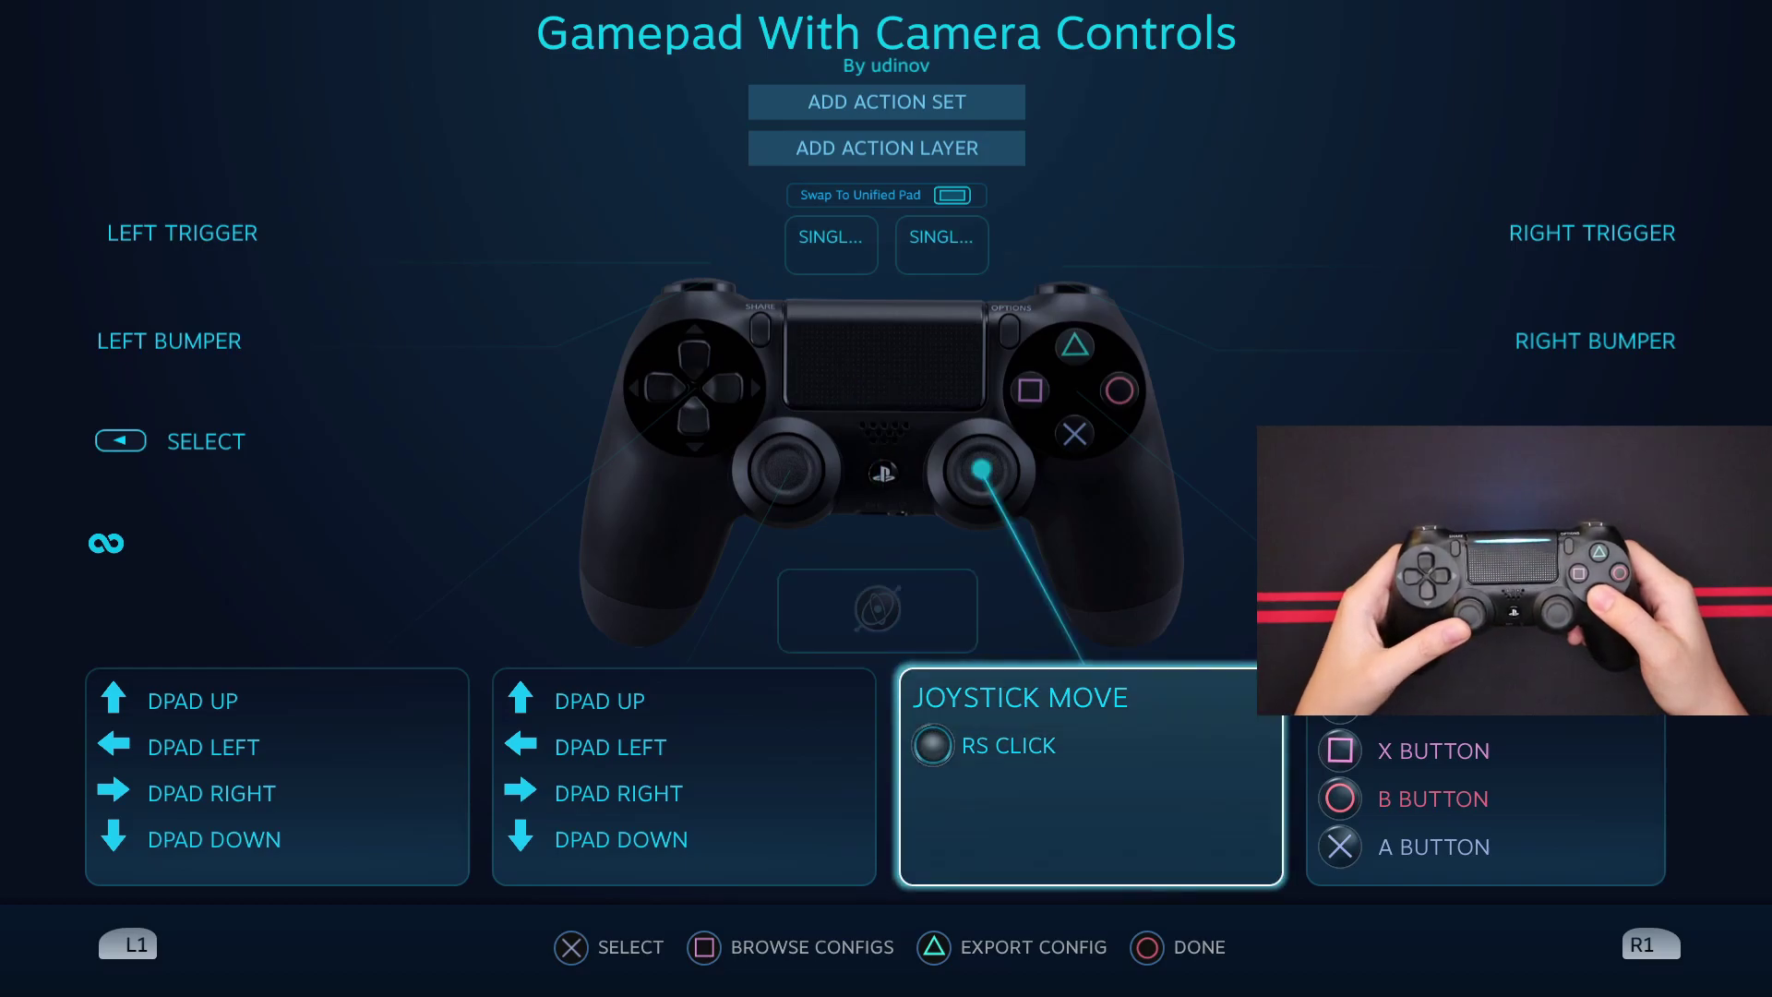
pyautogui.press('Left')
pyautogui.press('Up')
pyautogui.press('Left')
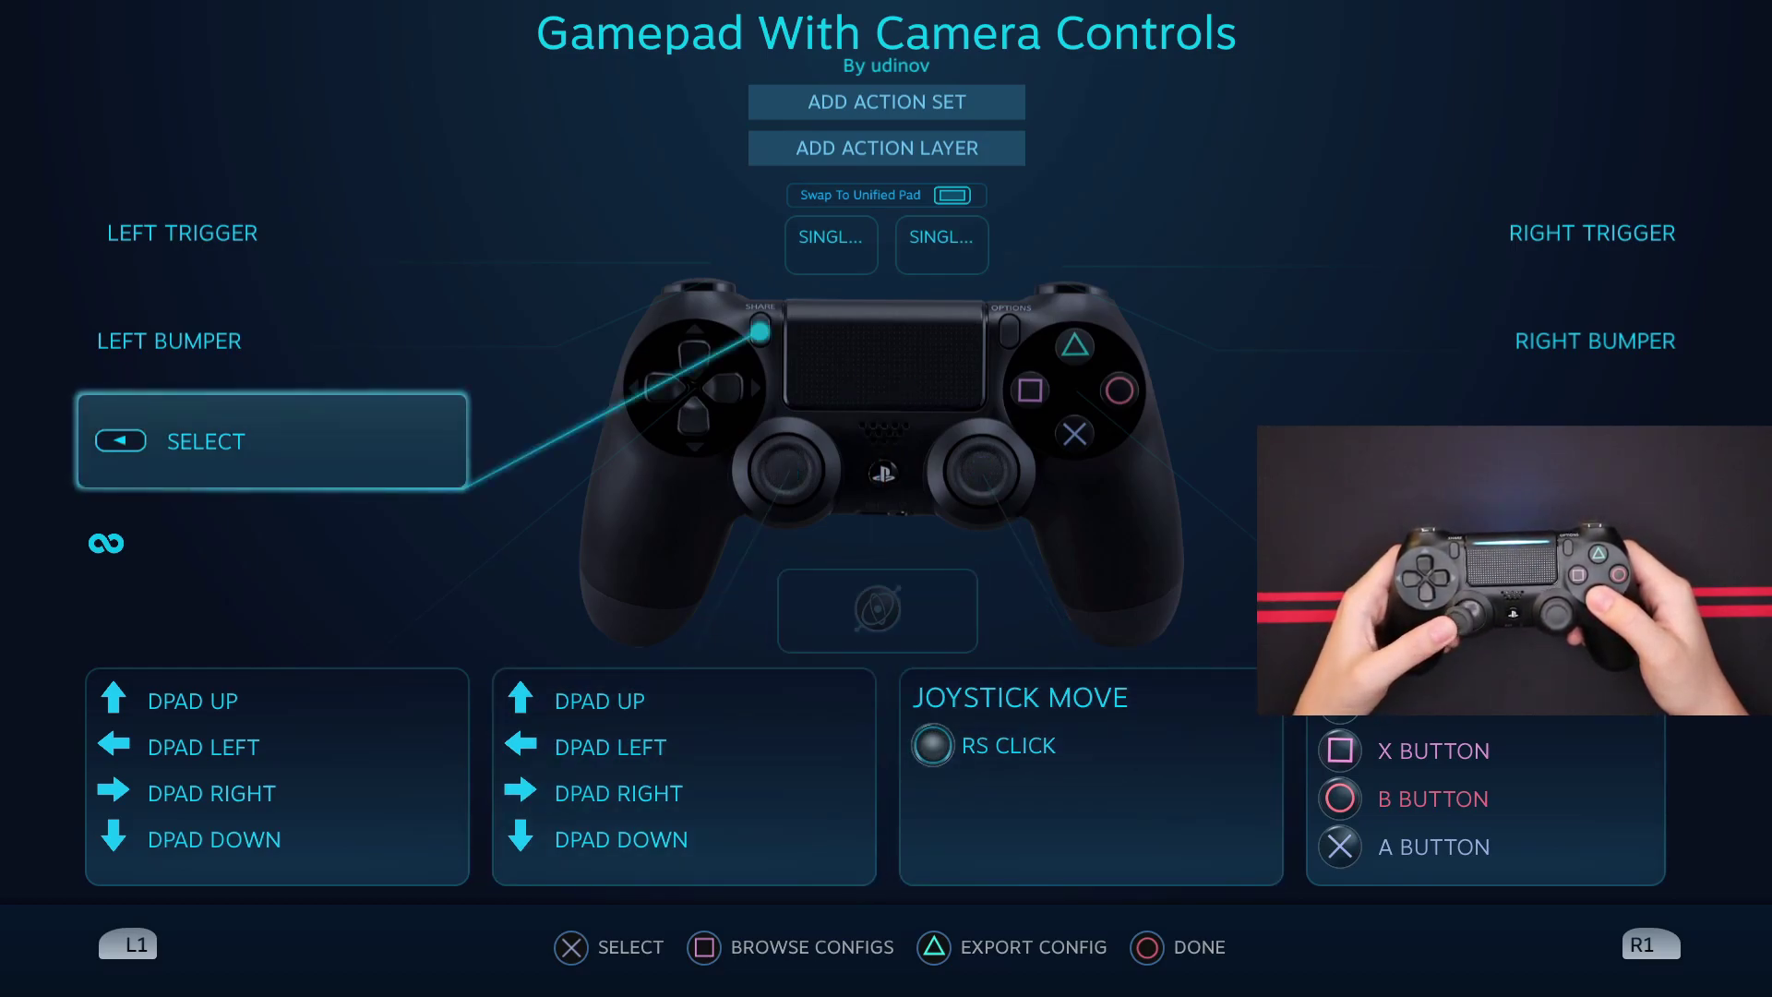
pyautogui.press('Down')
pyautogui.press('Right')
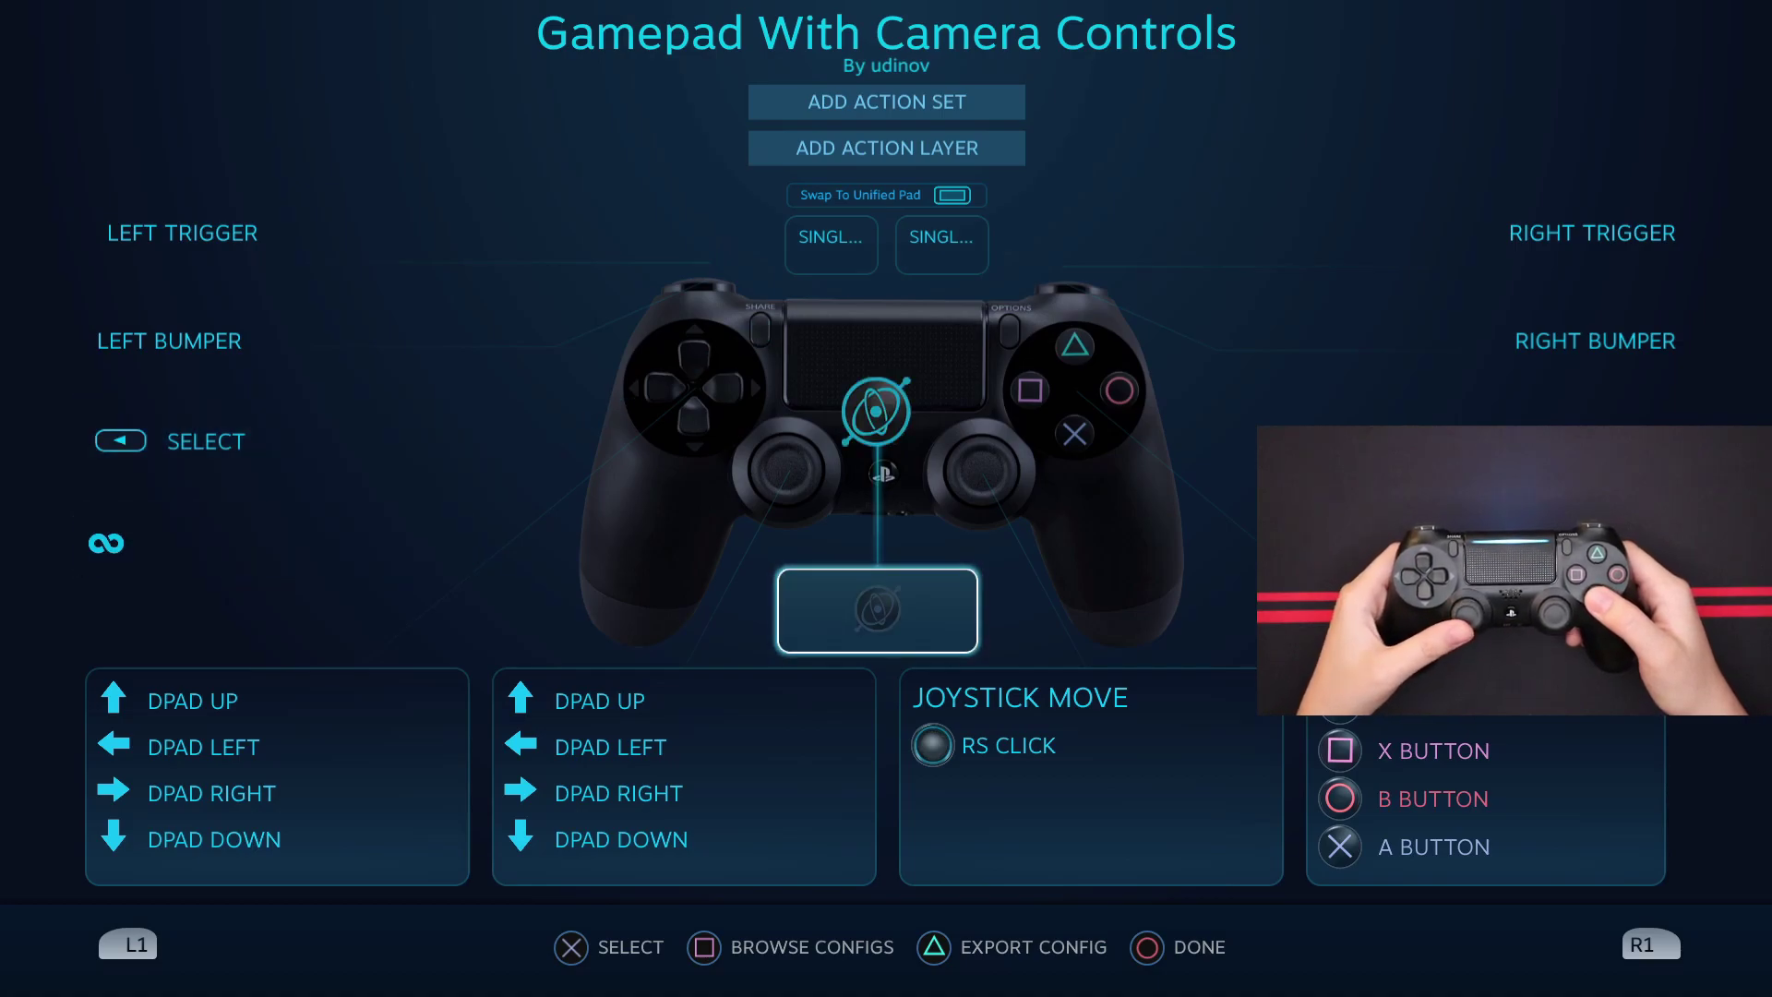
pyautogui.press('Down')
pyautogui.press('Left')
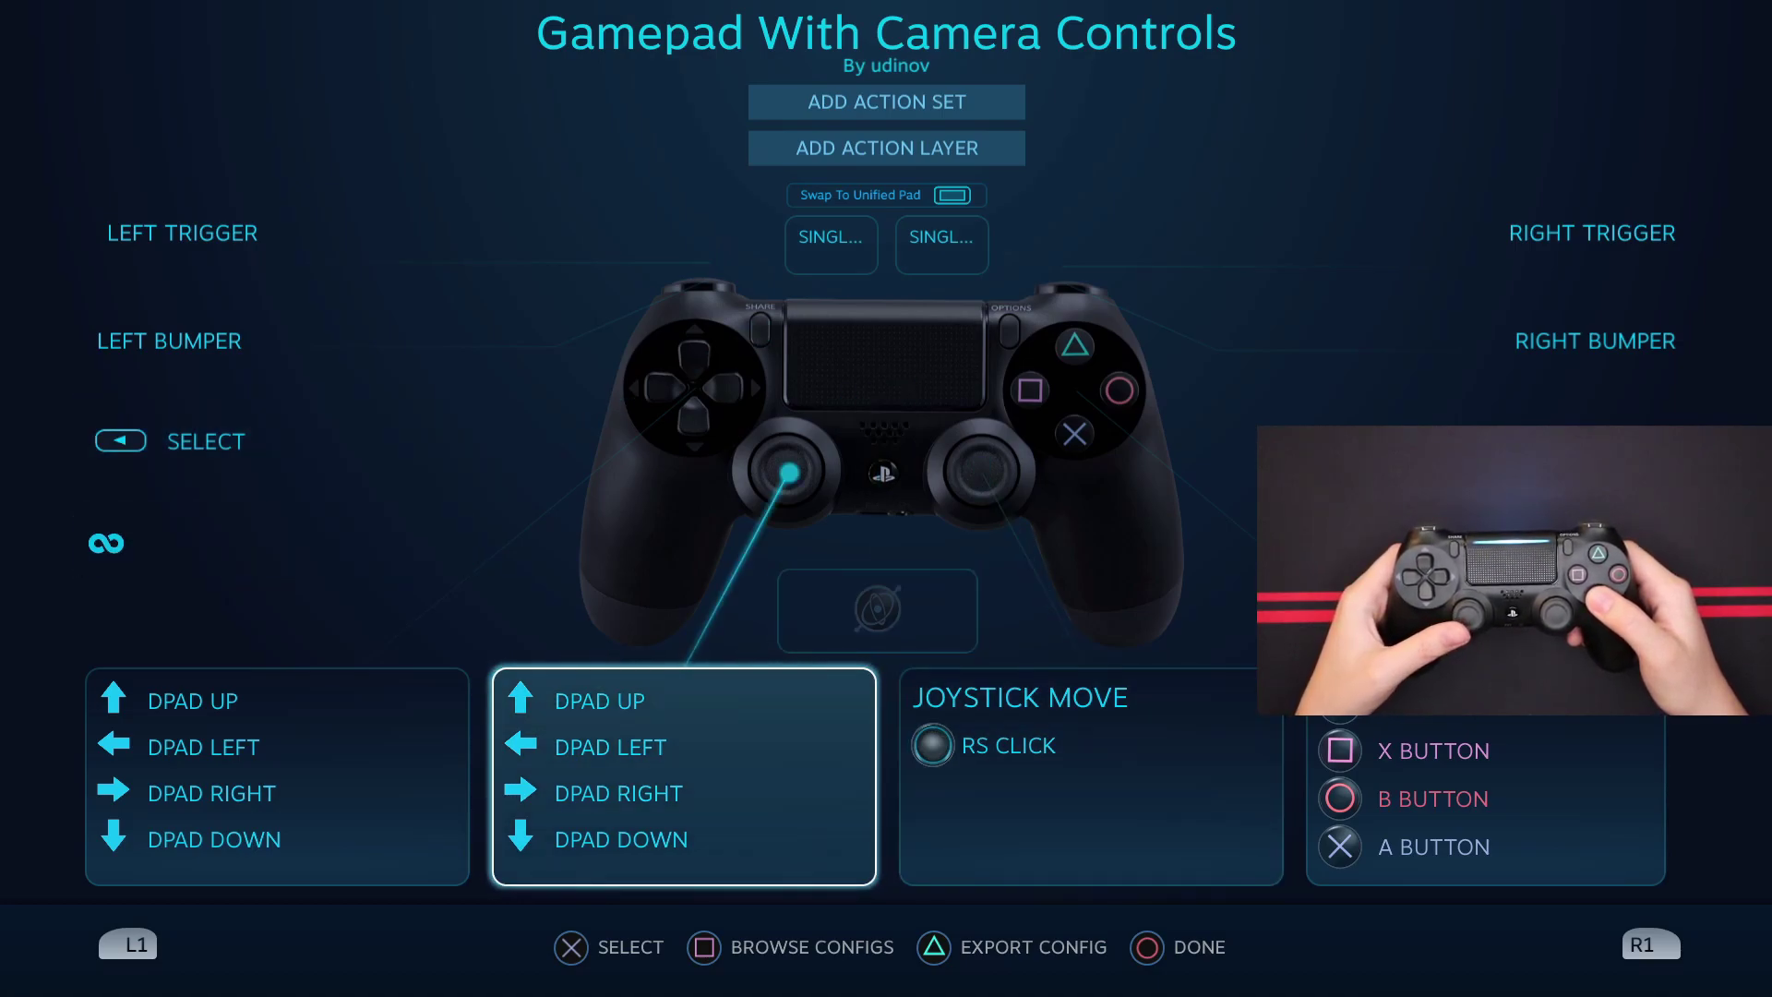
pyautogui.press('Left')
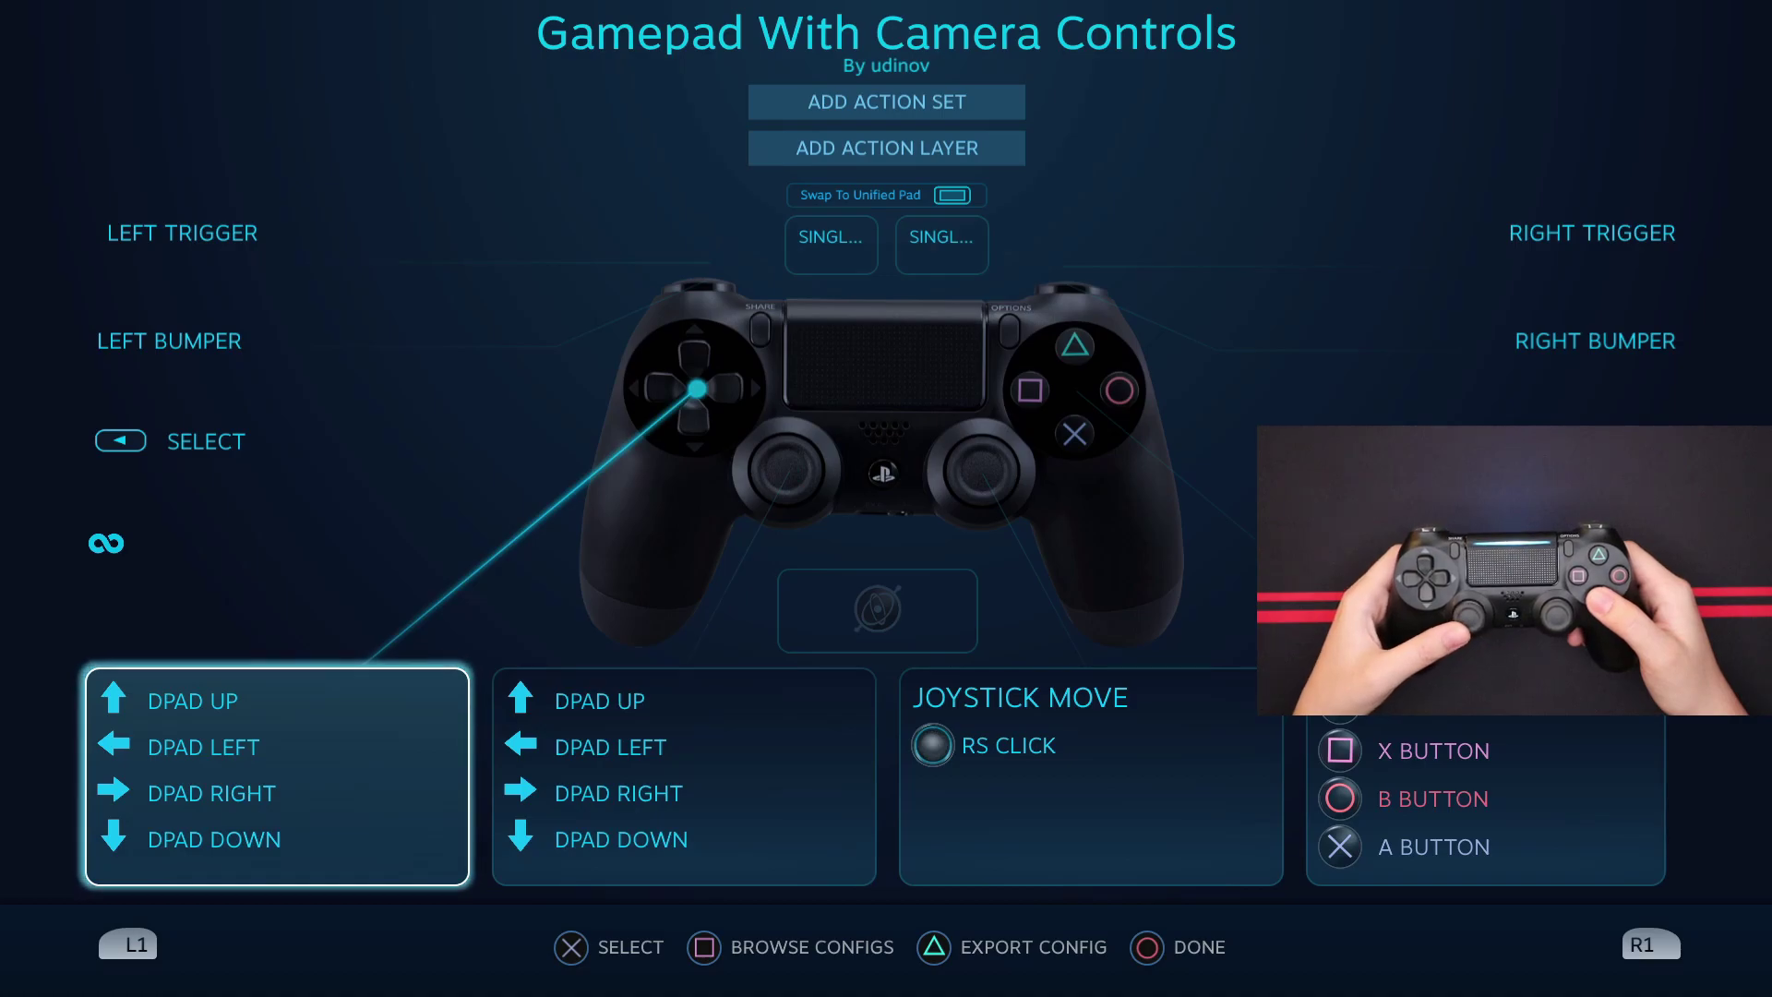
pyautogui.press('Right')
pyautogui.press('Left')
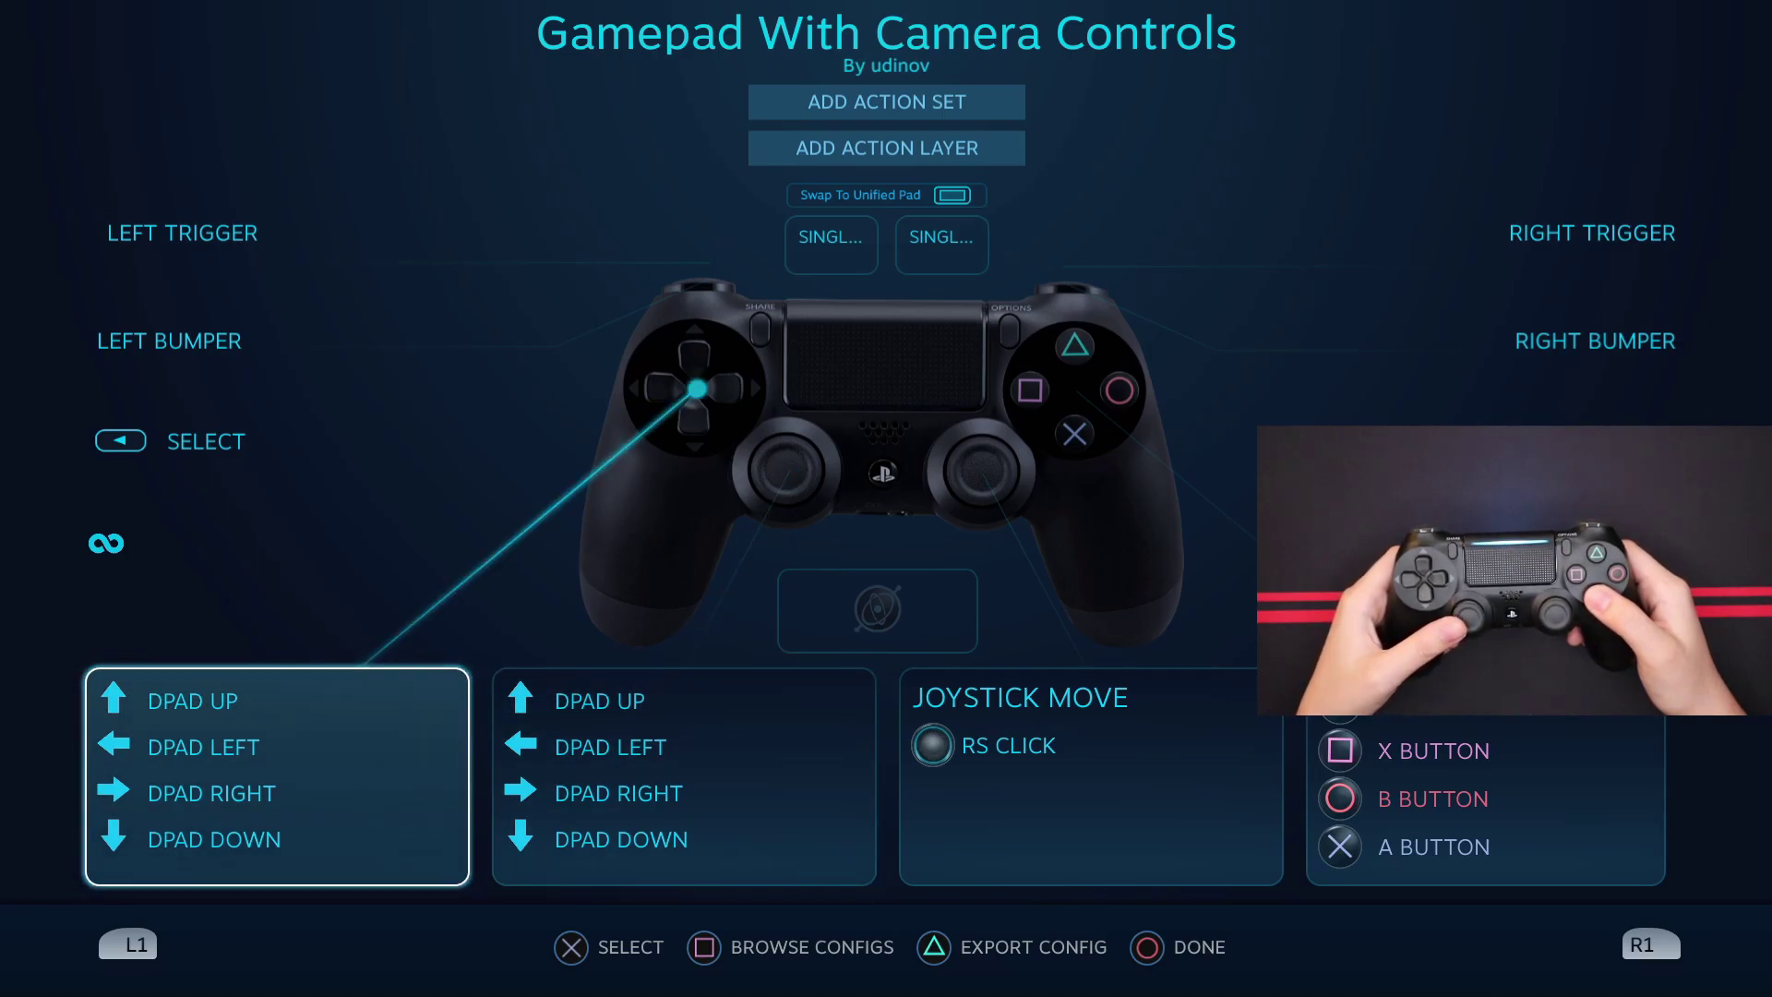
pyautogui.press('Right')
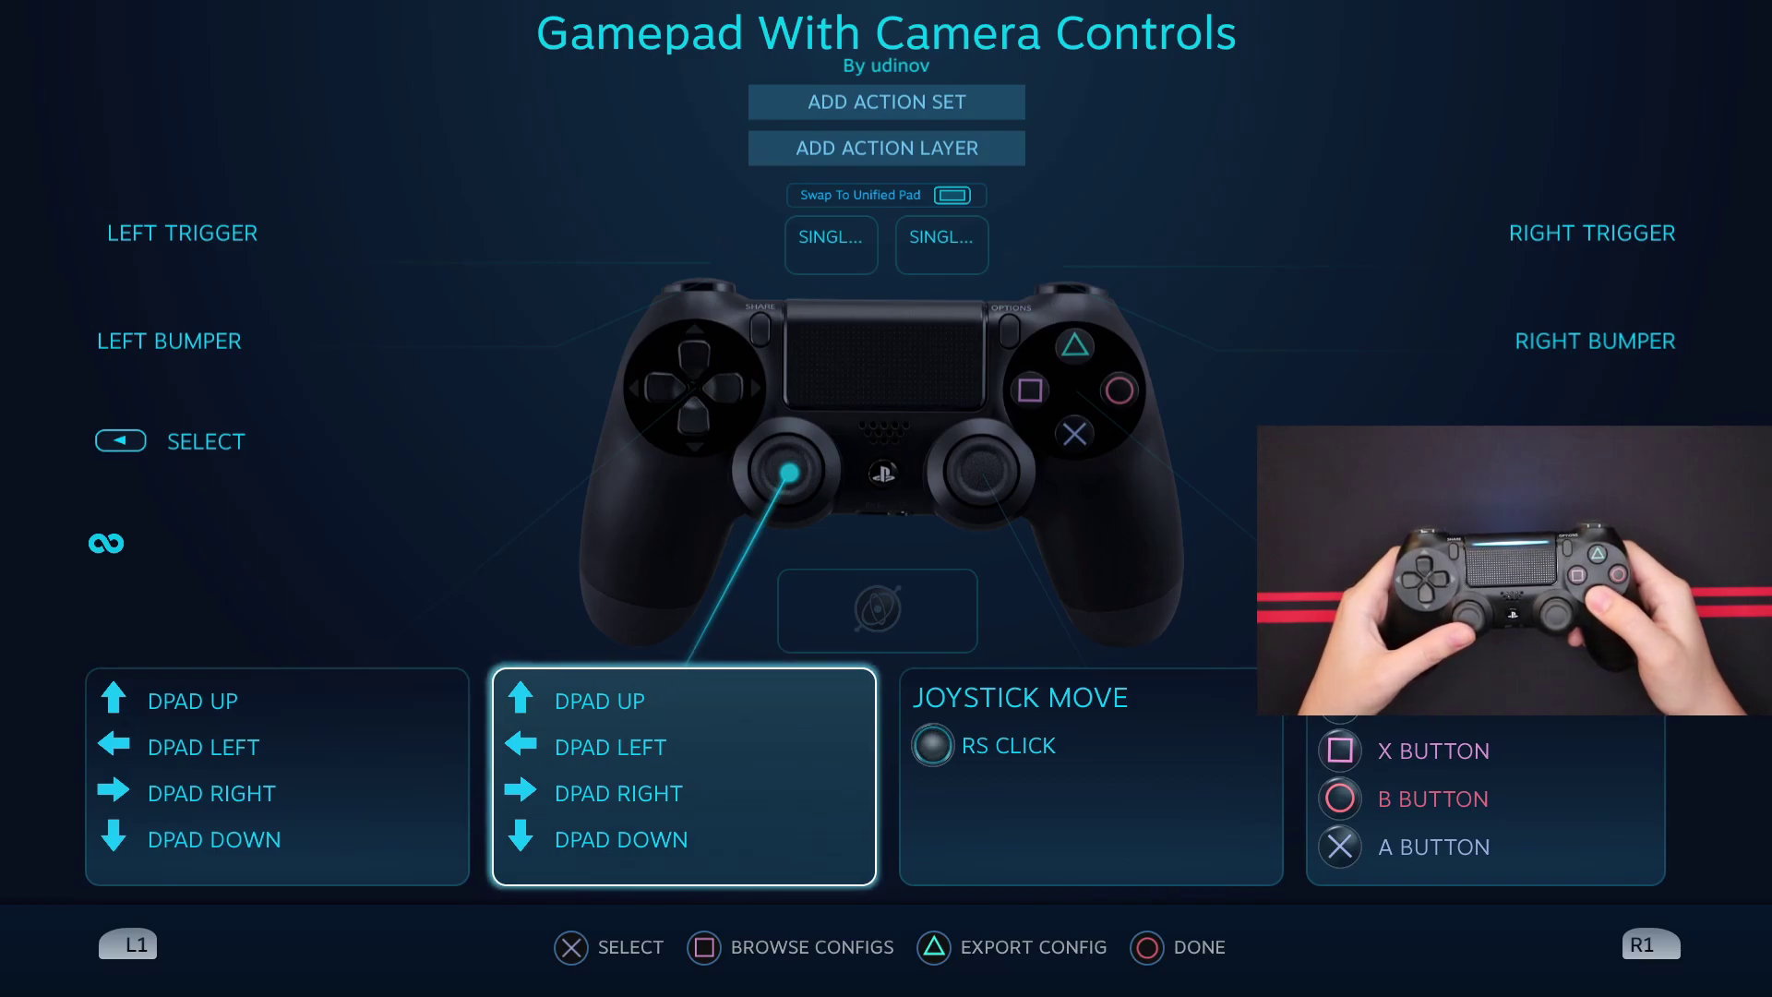
pyautogui.press('Right')
pyautogui.press('Right')
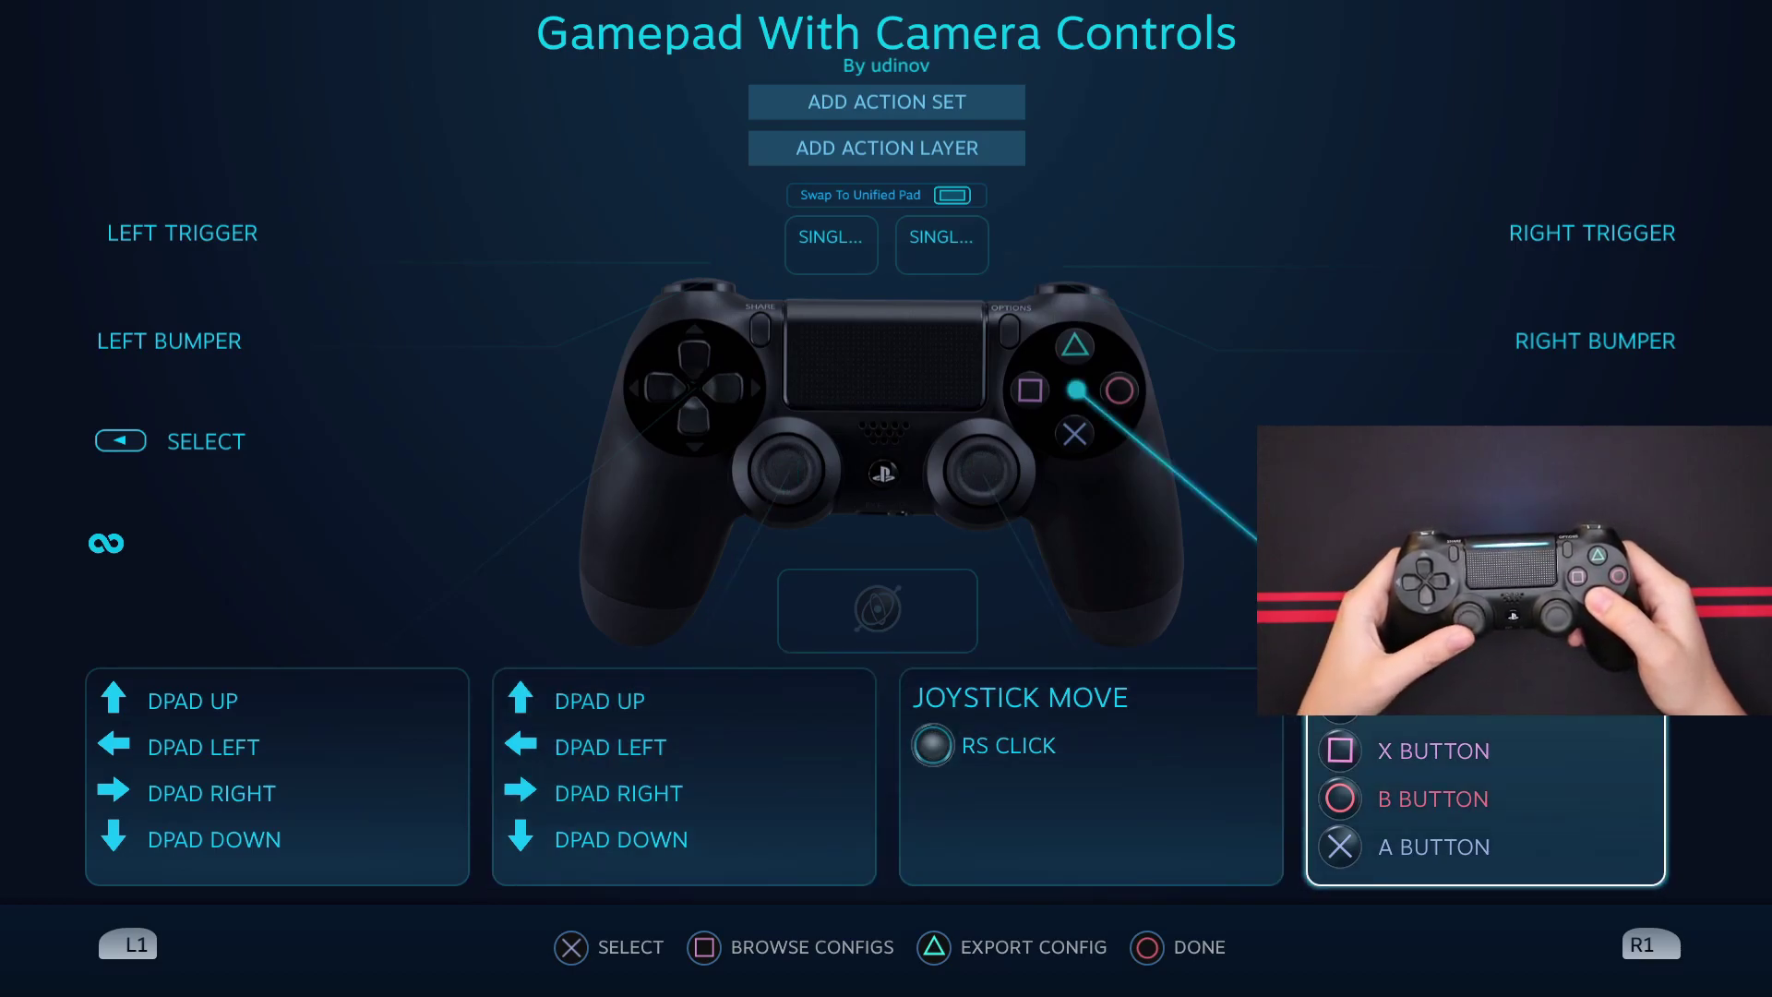
pyautogui.press('Left')
pyautogui.press('Right')
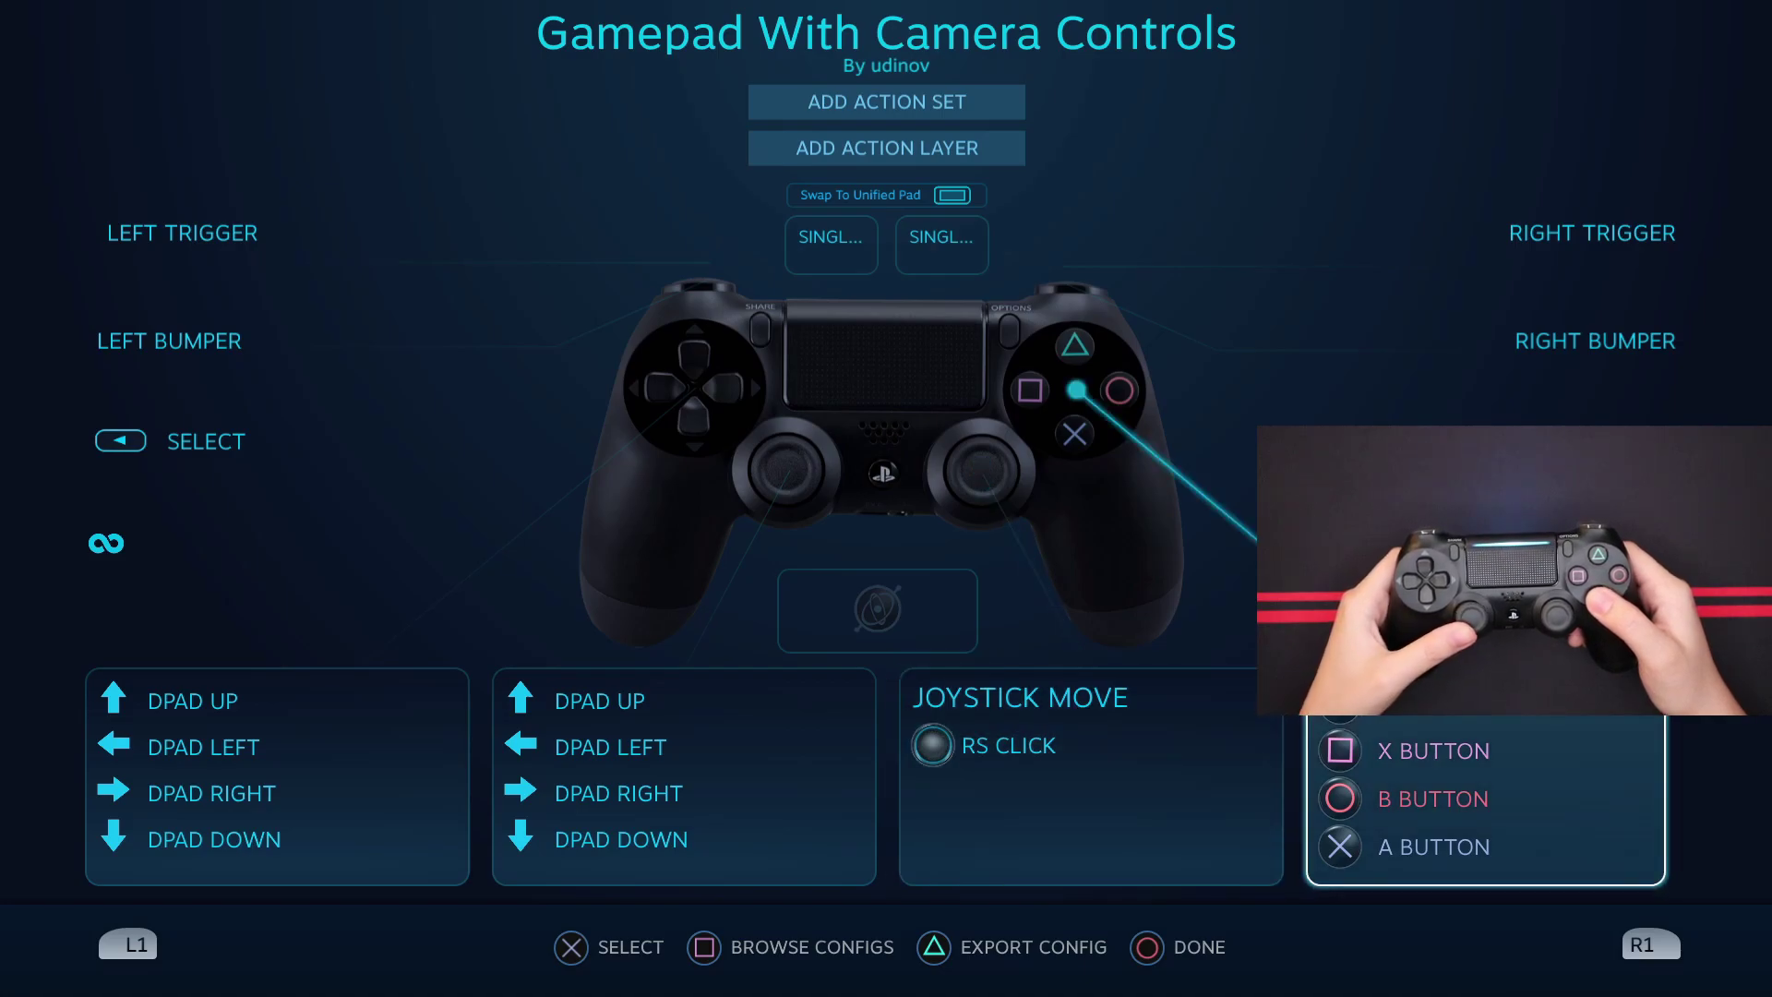
pyautogui.press('Up')
pyautogui.press('Down')
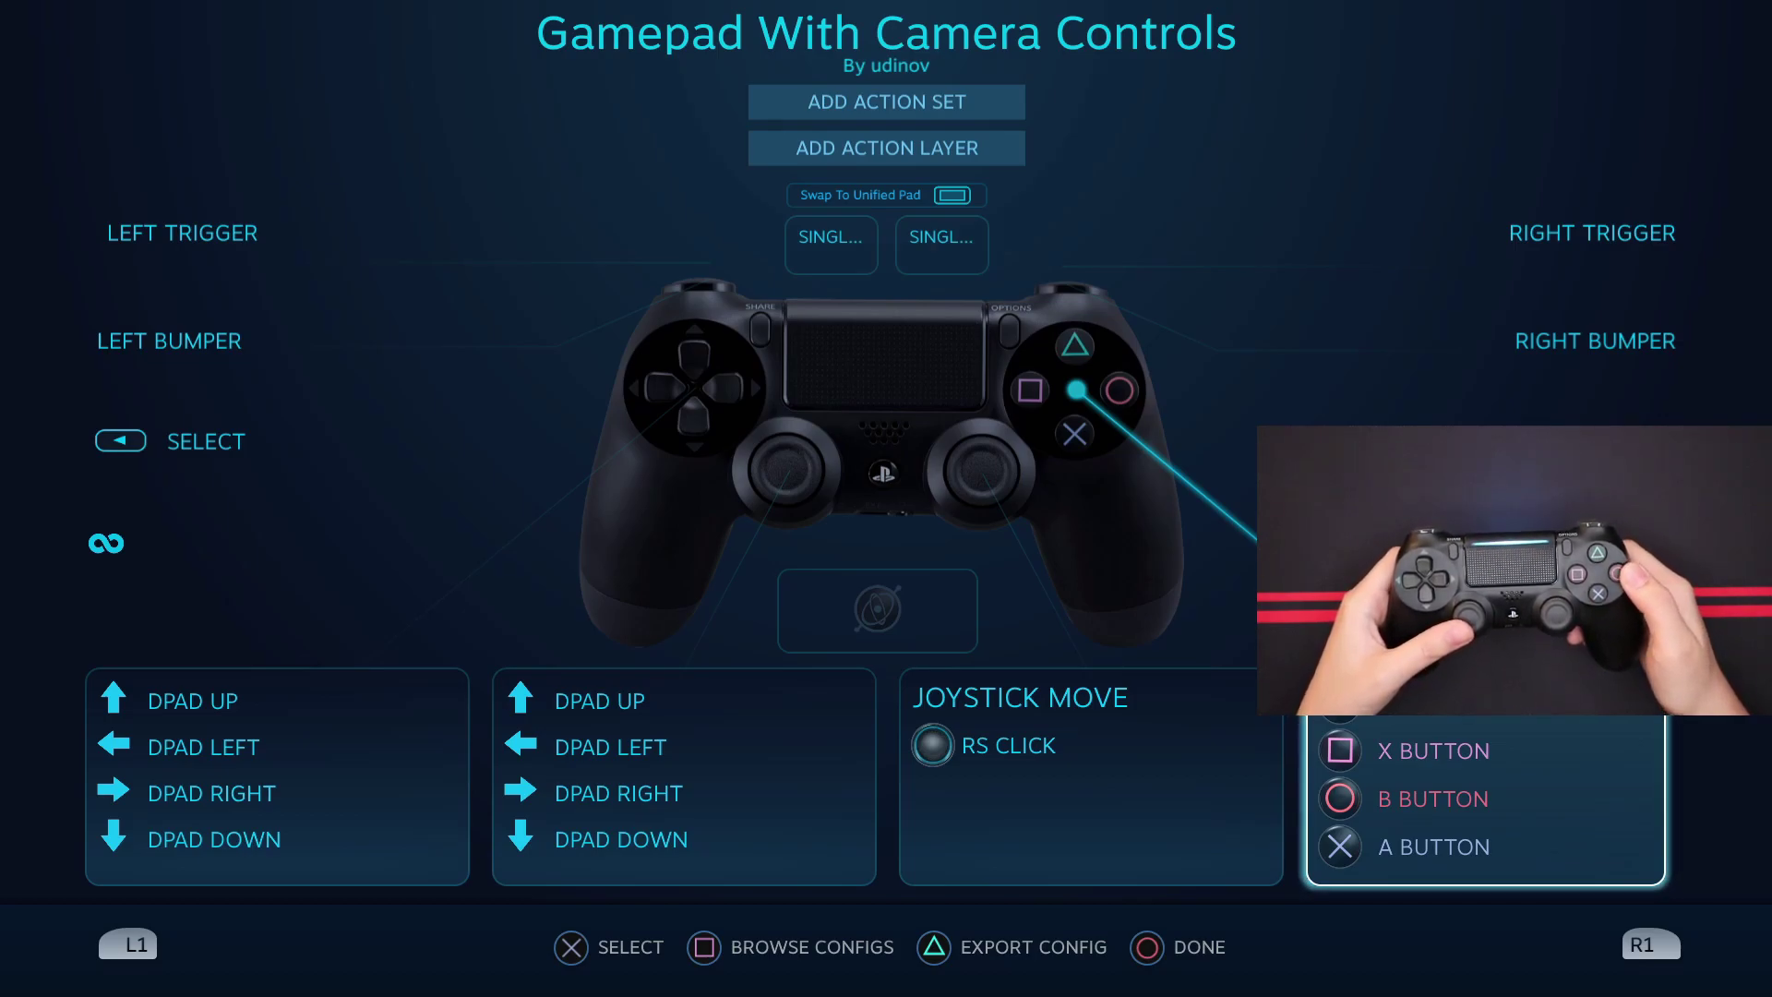
# Close the controller layout, return to the game overview, and launch Stardew Valley with PLAY
pyautogui.press('Escape')
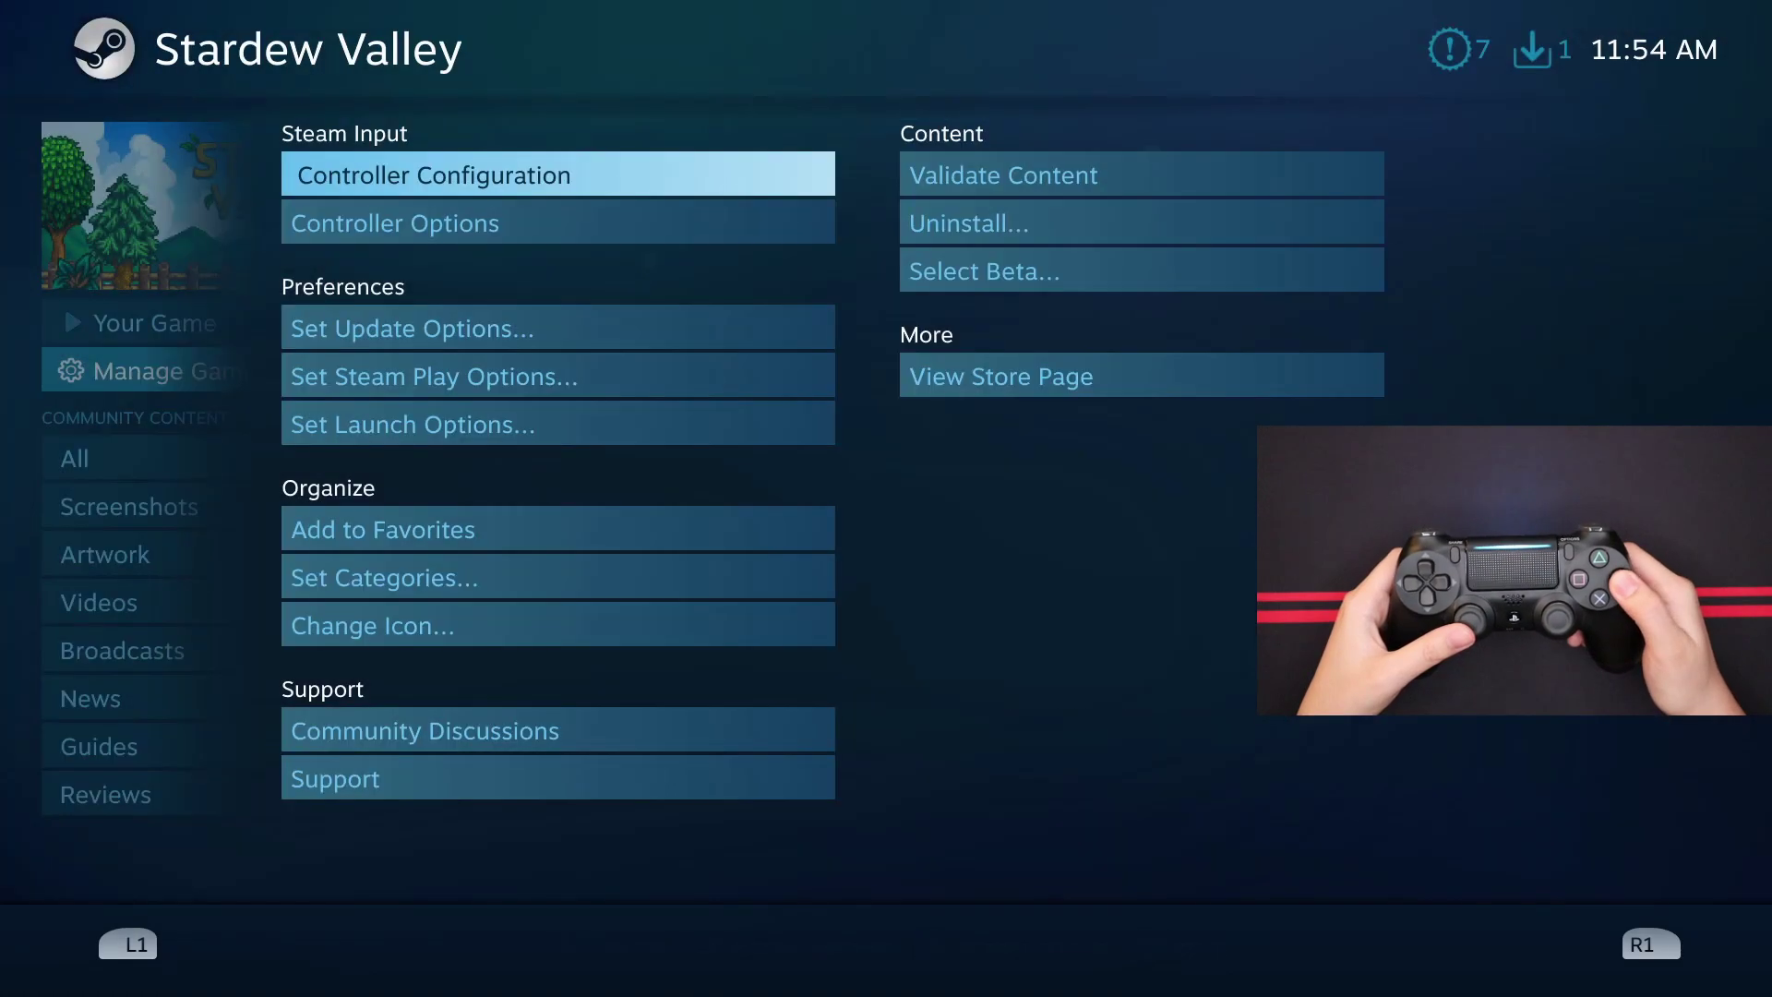
pyautogui.press('Left')
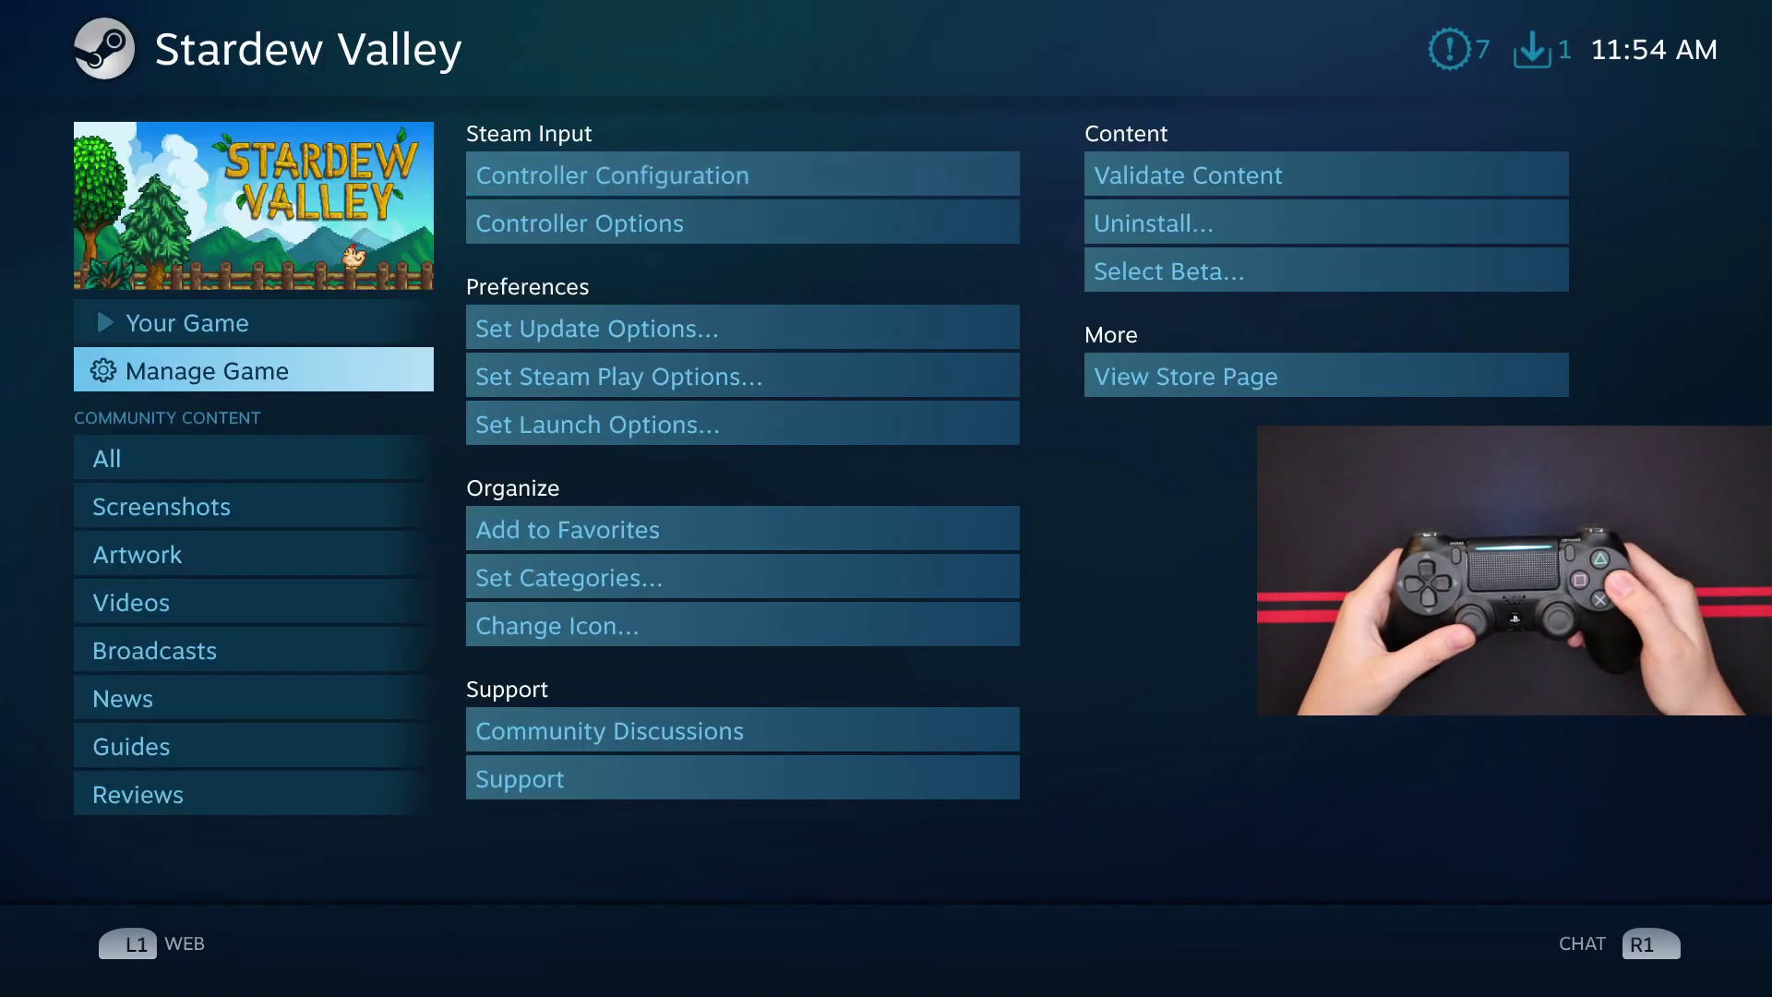
pyautogui.press('Up')
pyautogui.press('Right')
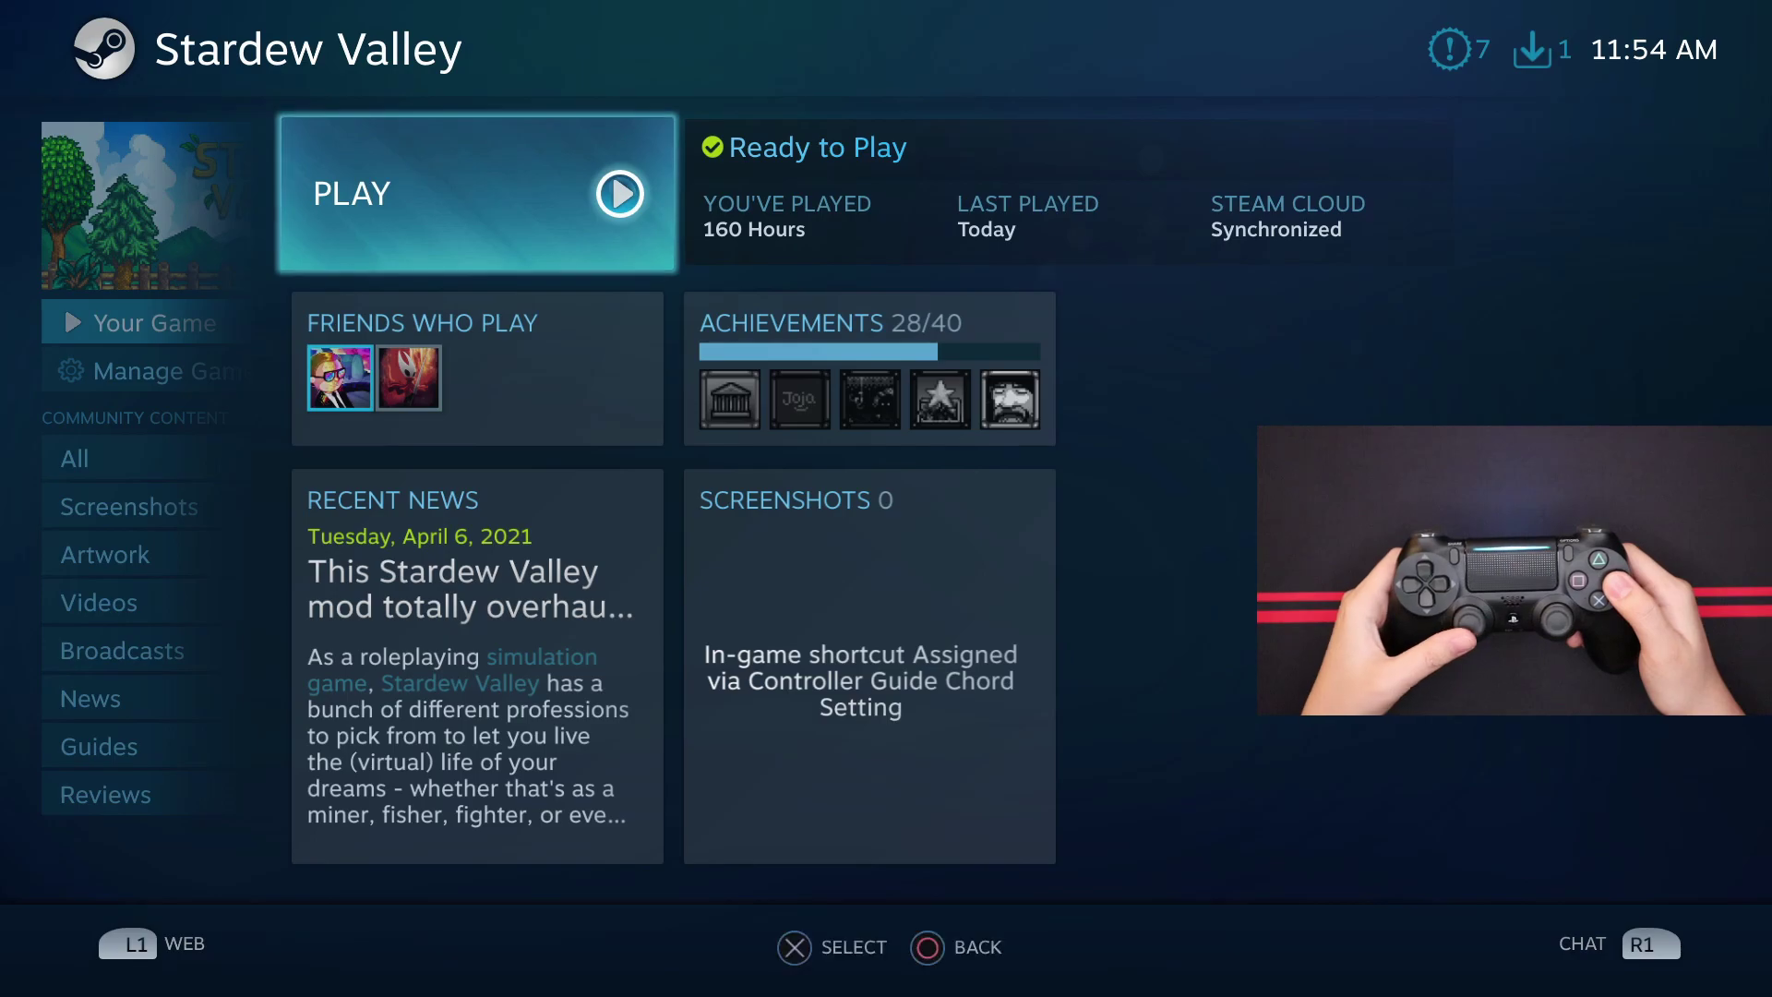
pyautogui.press('Return')
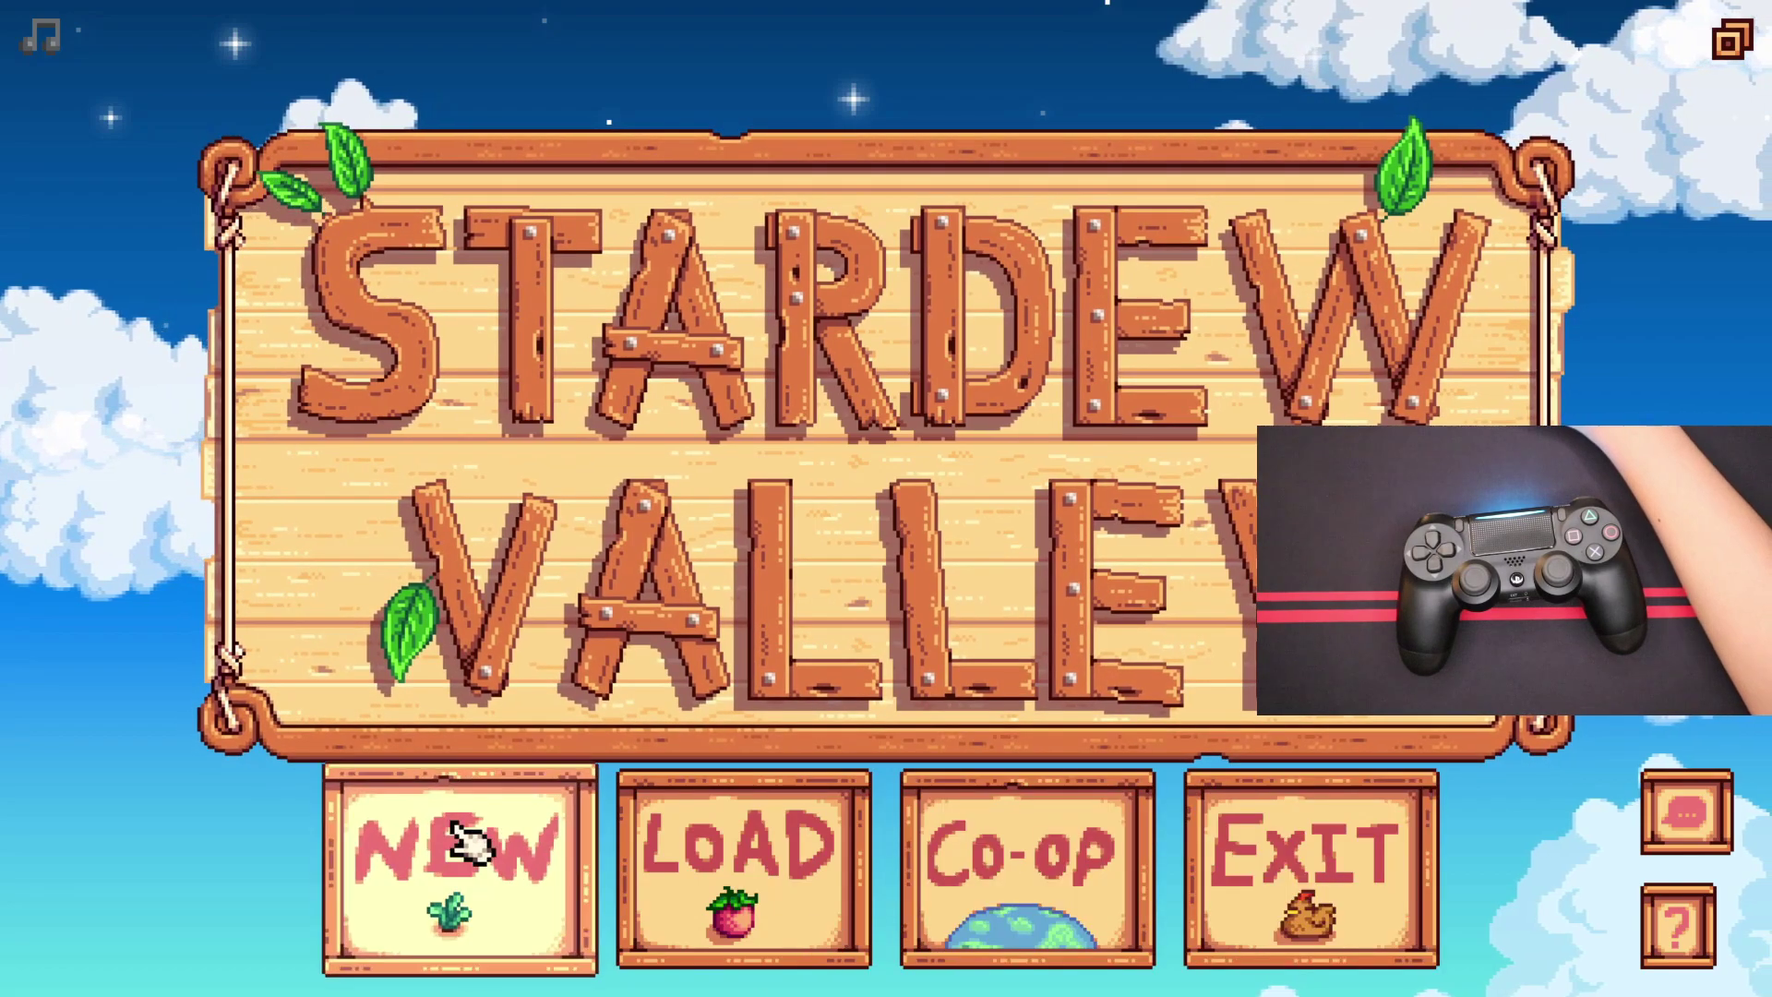
# Open Load on the title screen and load the first saved farm
pyautogui.click(709, 900)
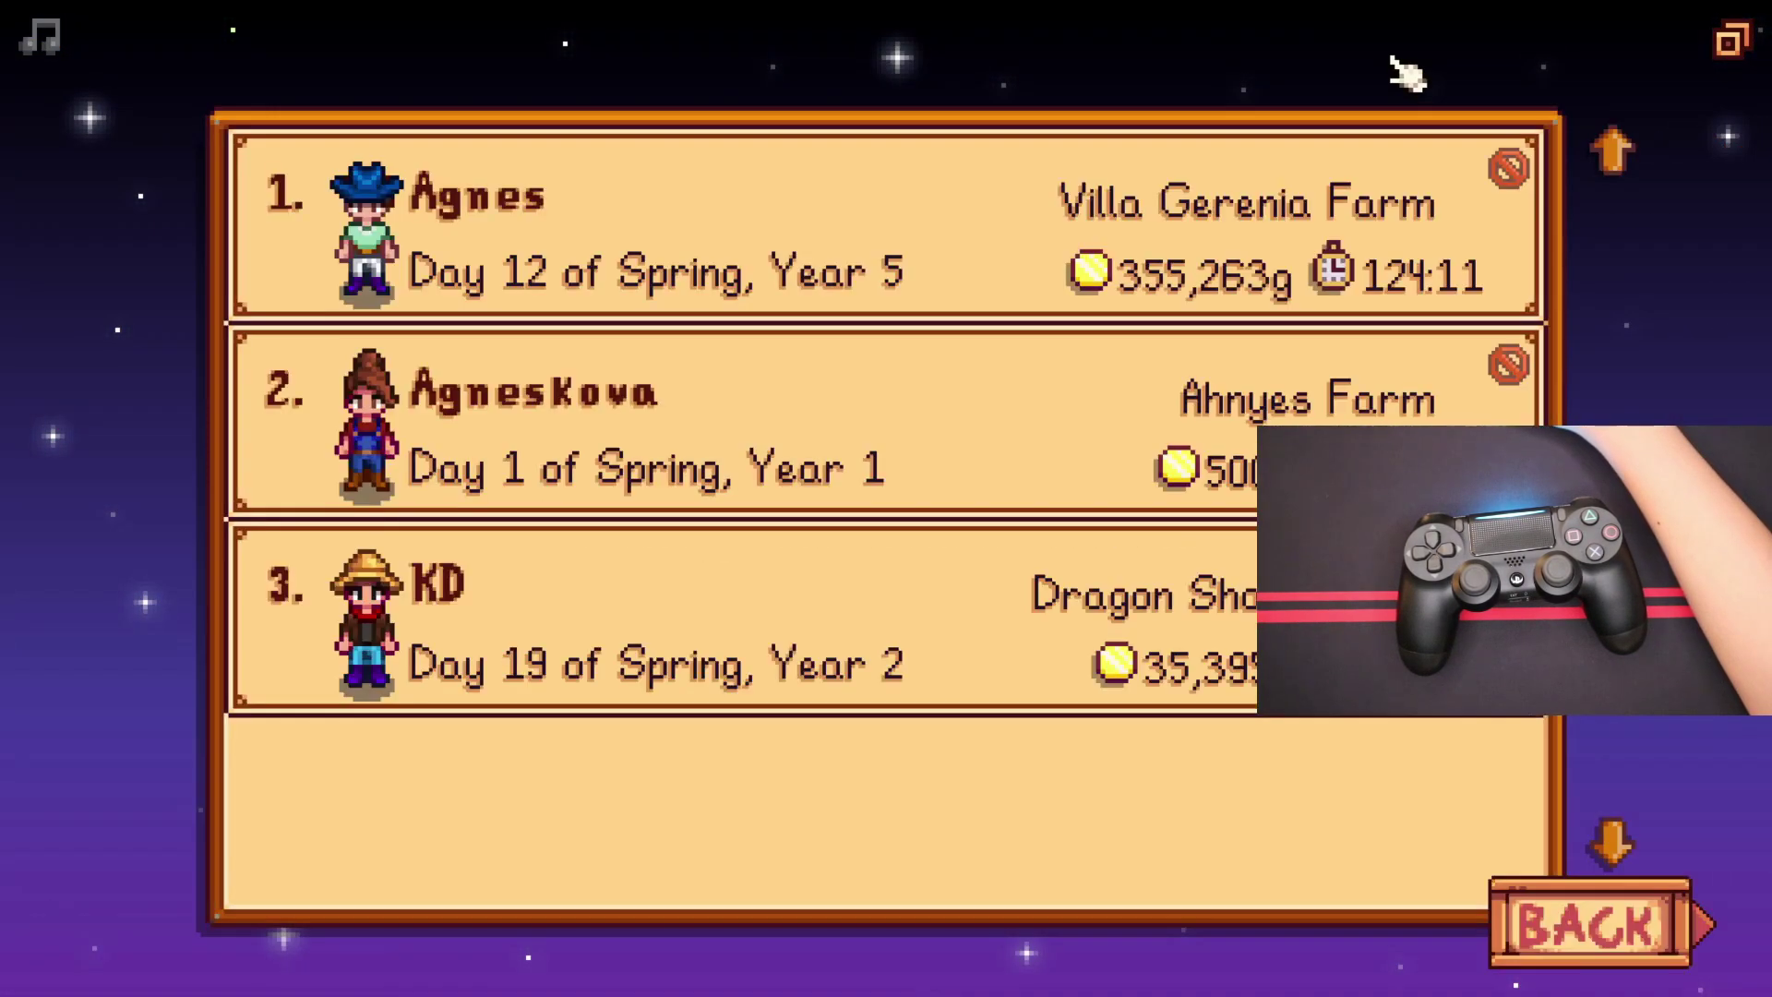
pyautogui.click(1114, 211)
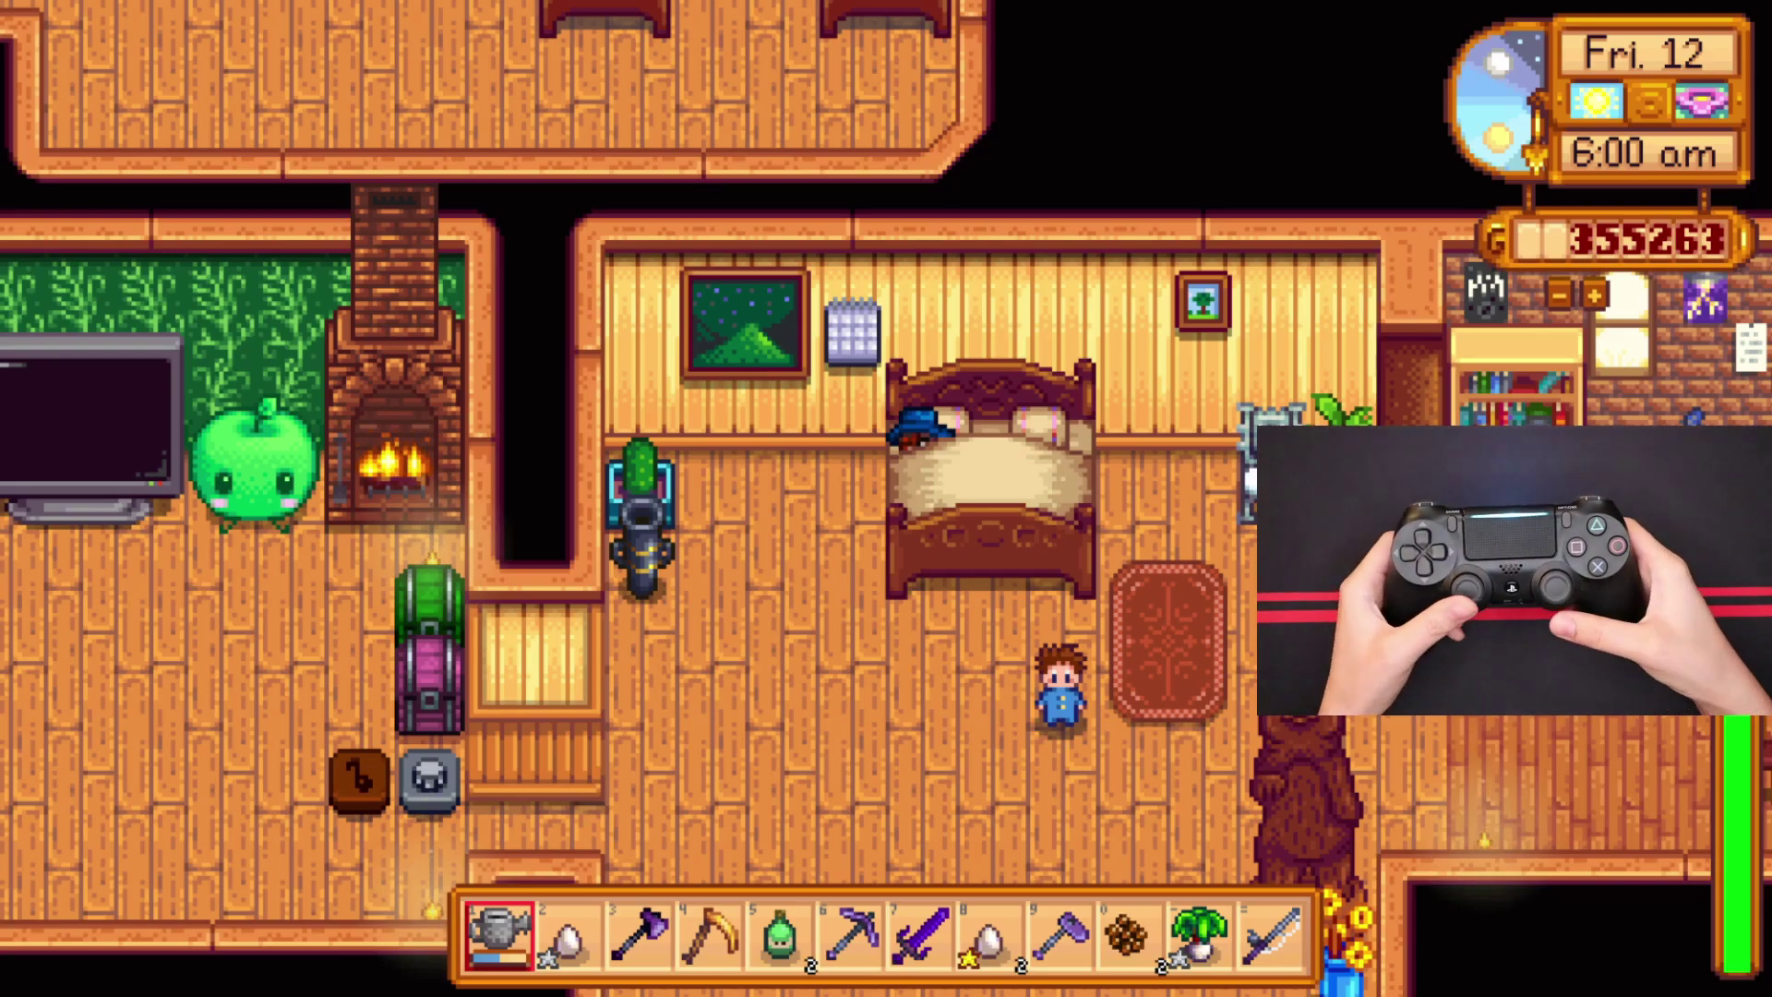
# Walk out of bed and talk to the child in blue and the purple-clothed child
pyautogui.press('a')
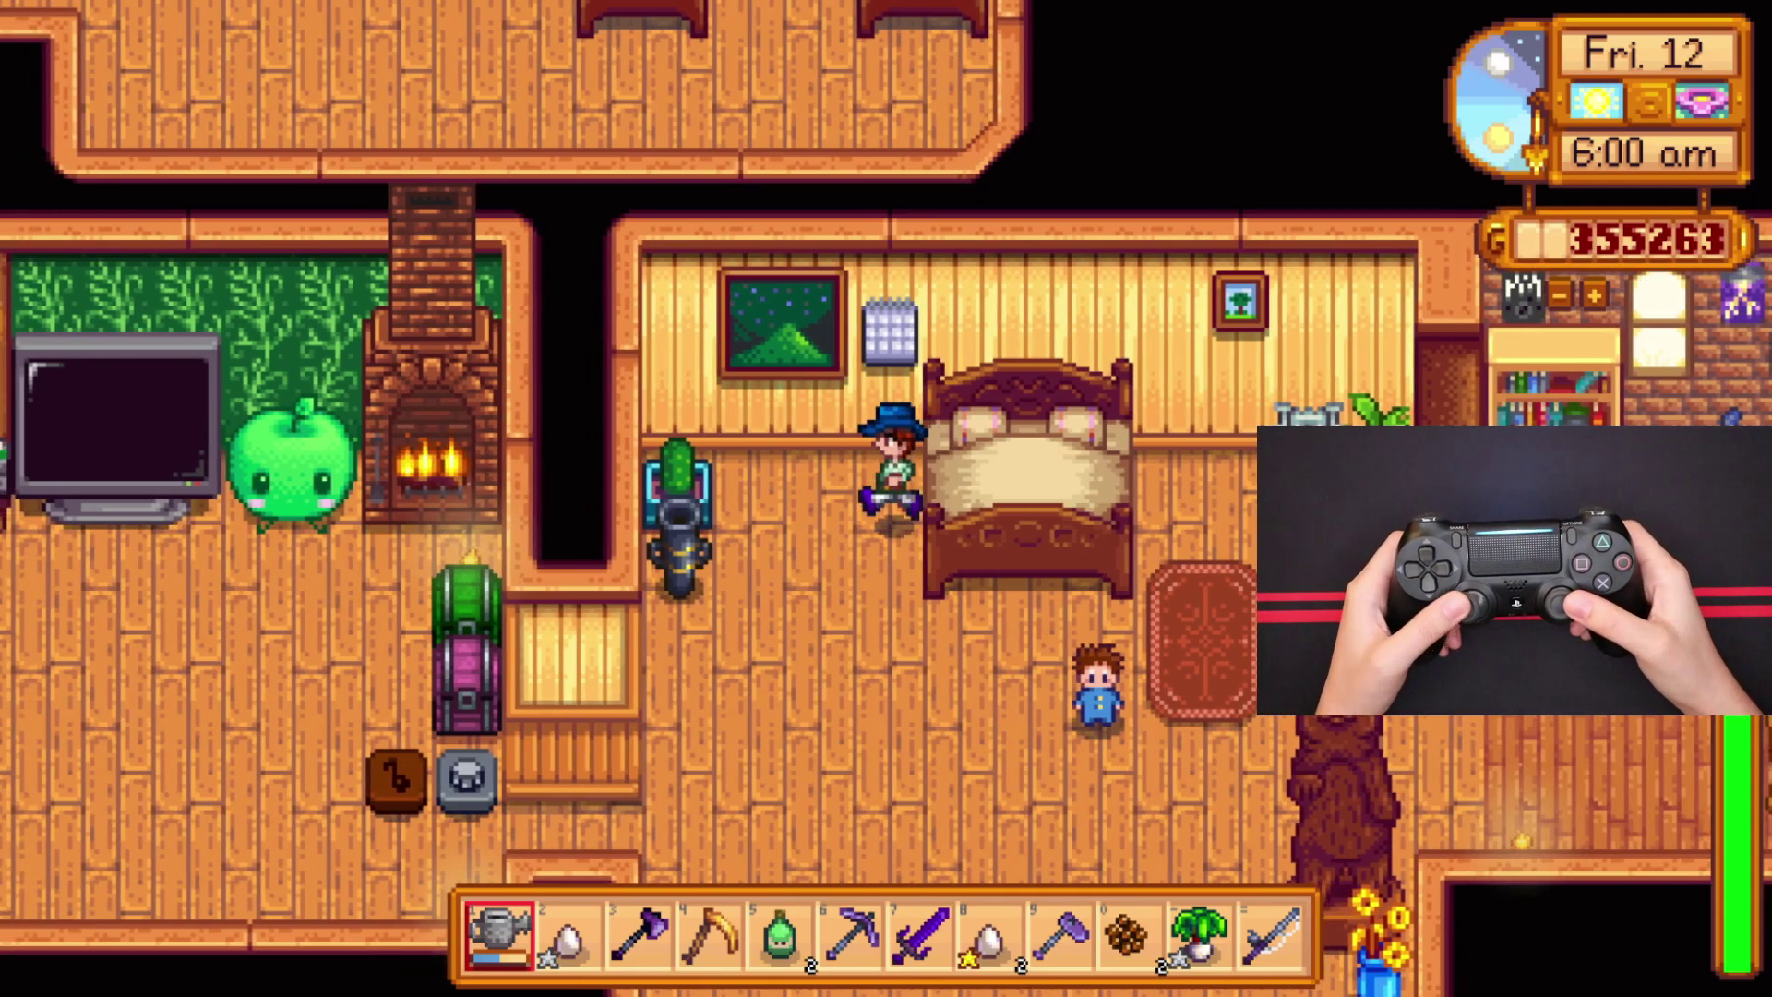
pyautogui.press('s')
pyautogui.press('d')
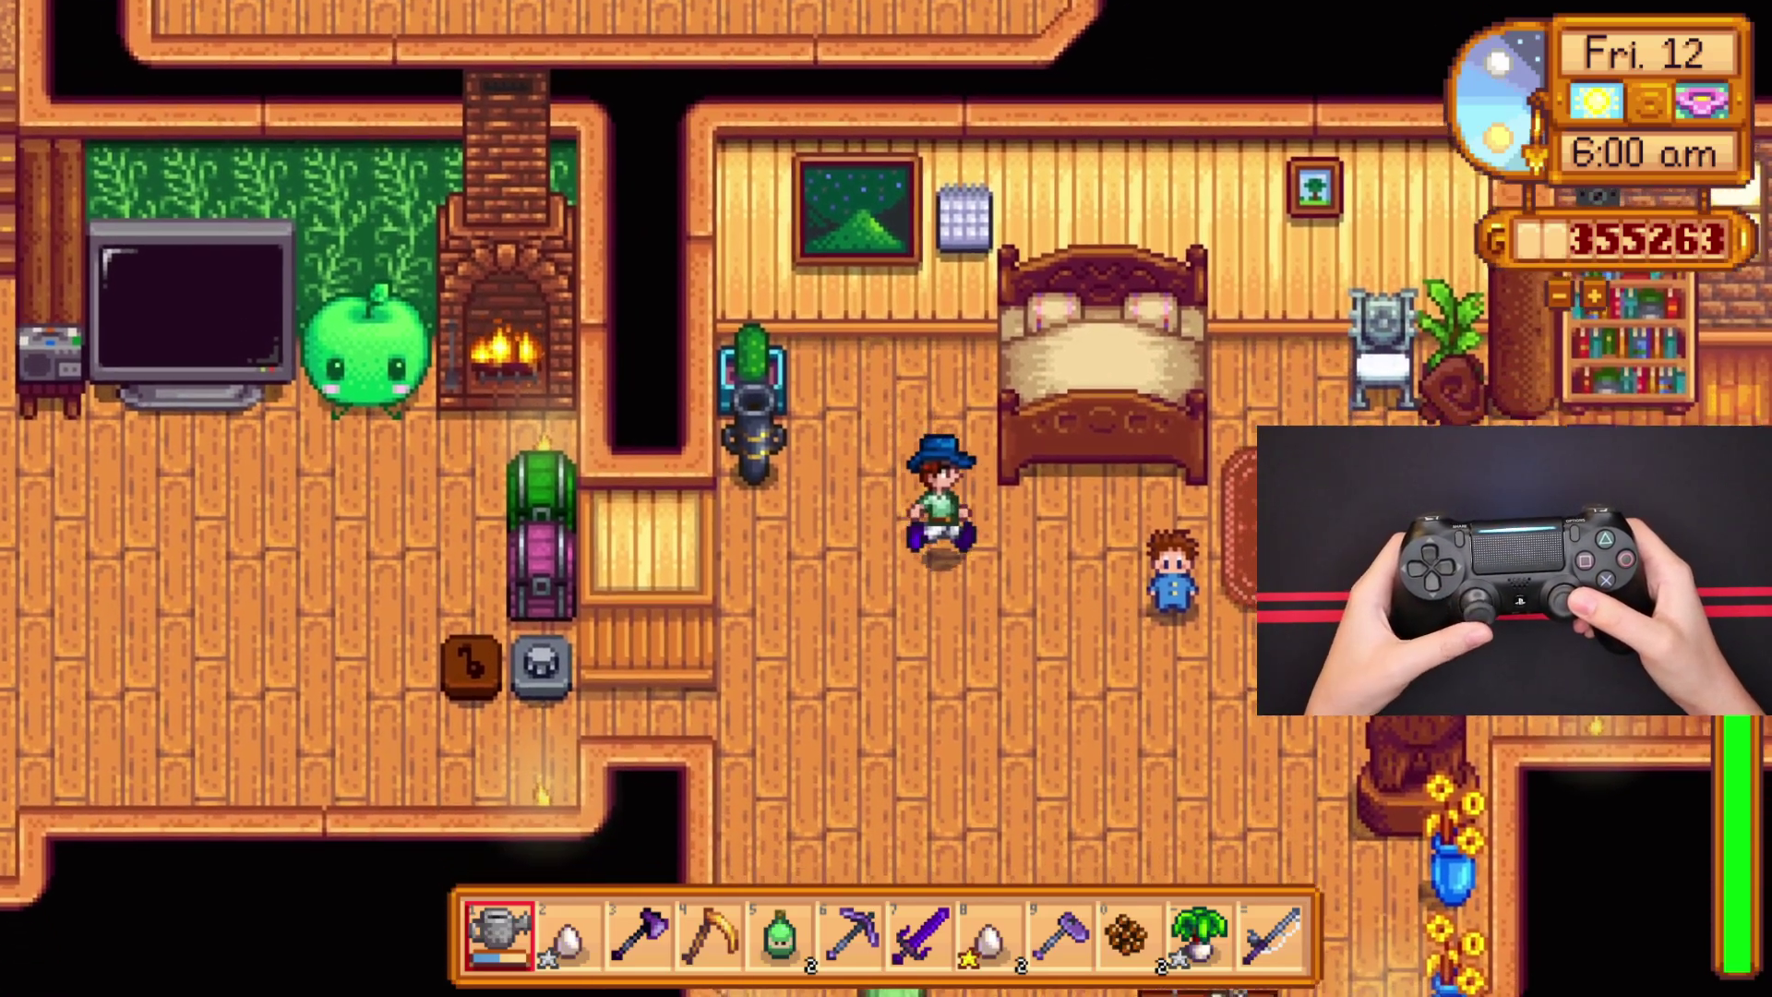
pyautogui.press('d')
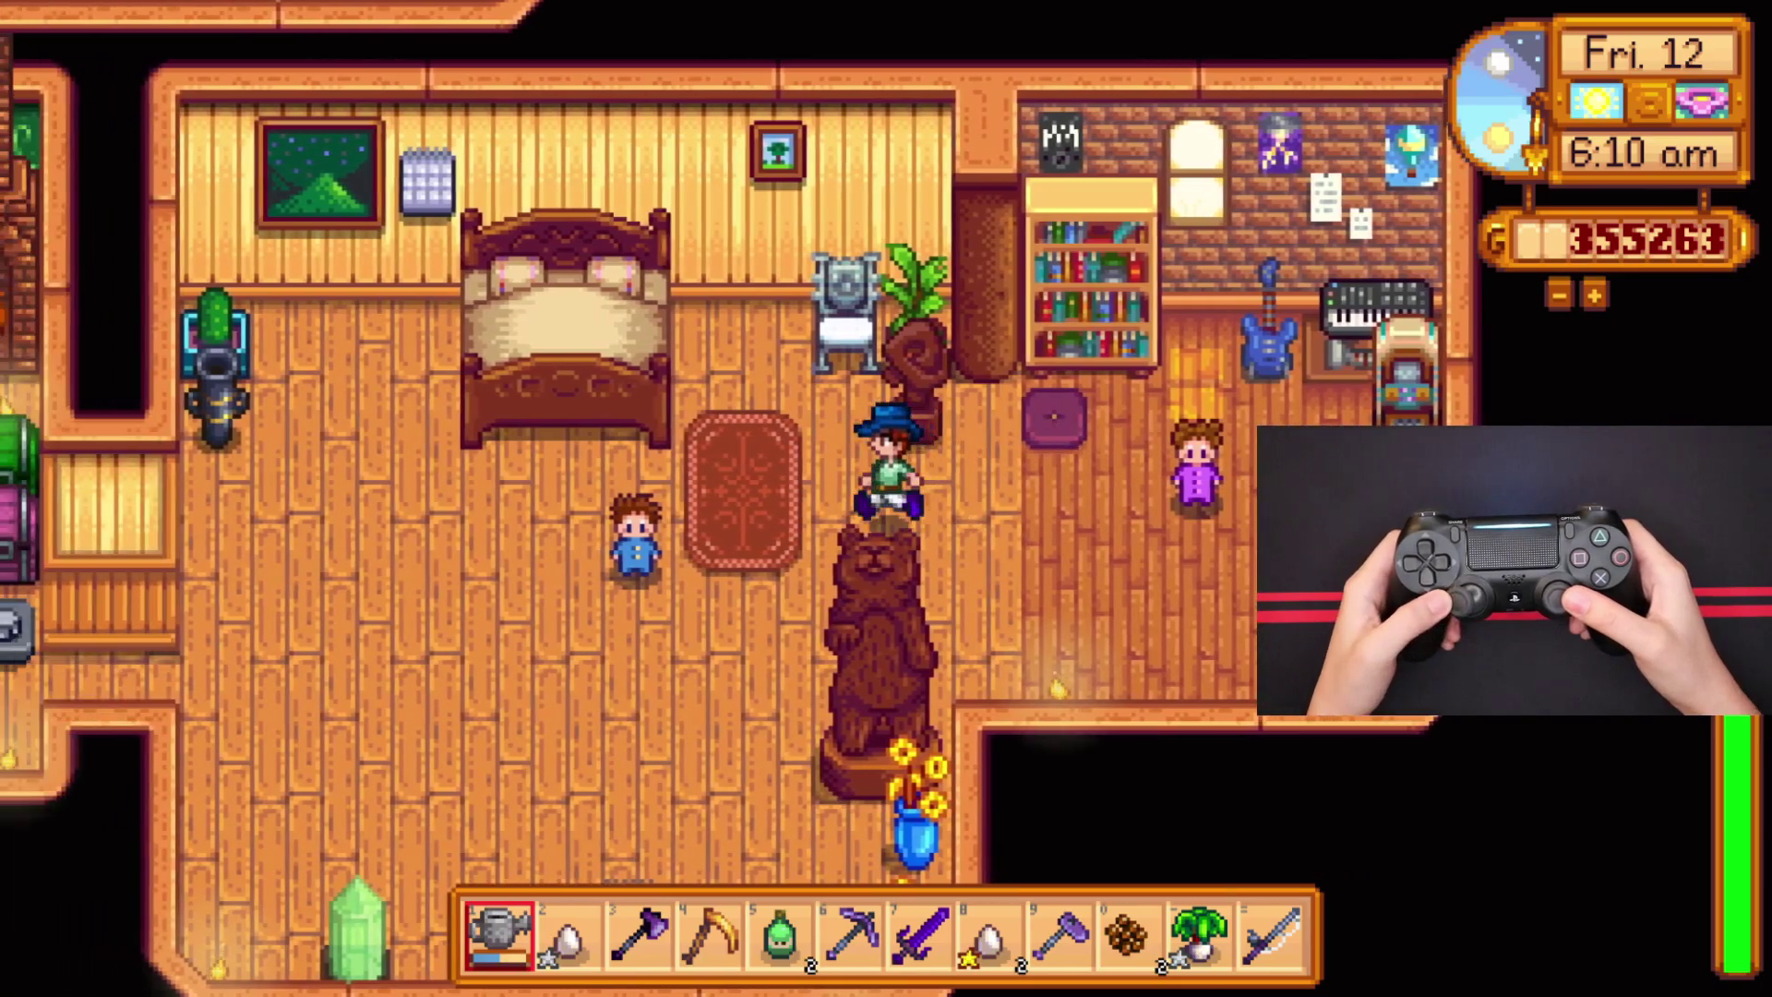
pyautogui.press('a')
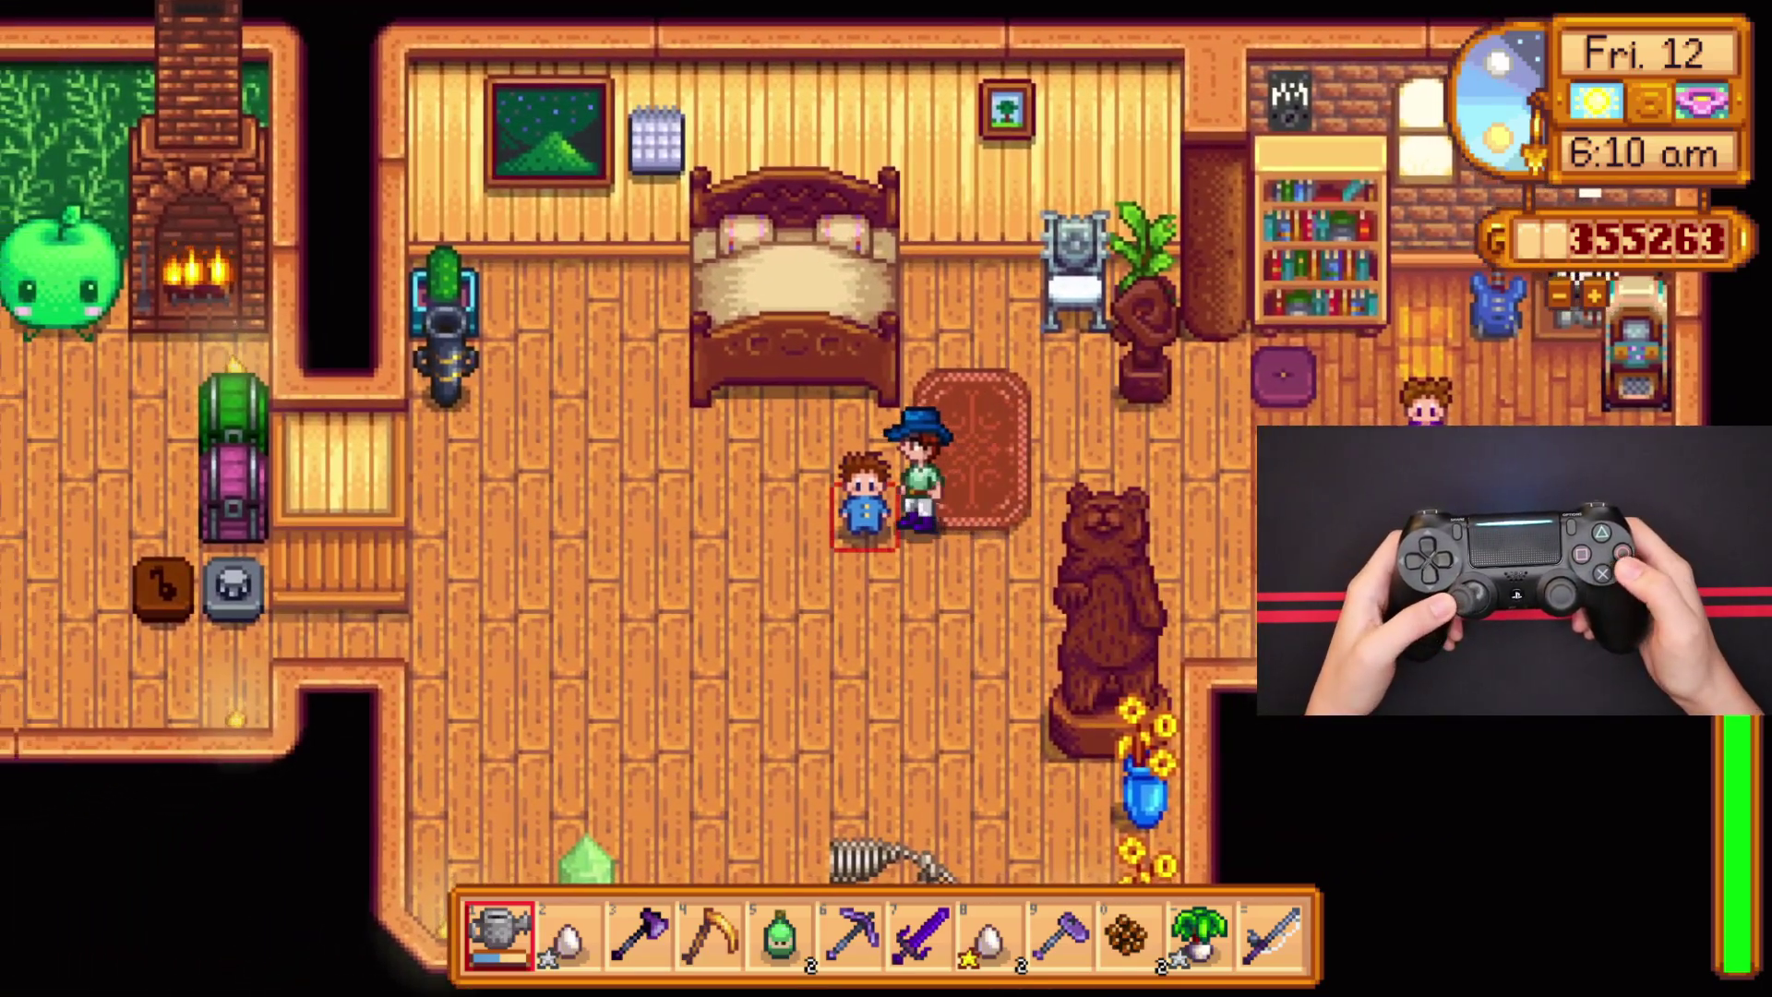
pyautogui.press('x')
pyautogui.press('d')
pyautogui.press('w')
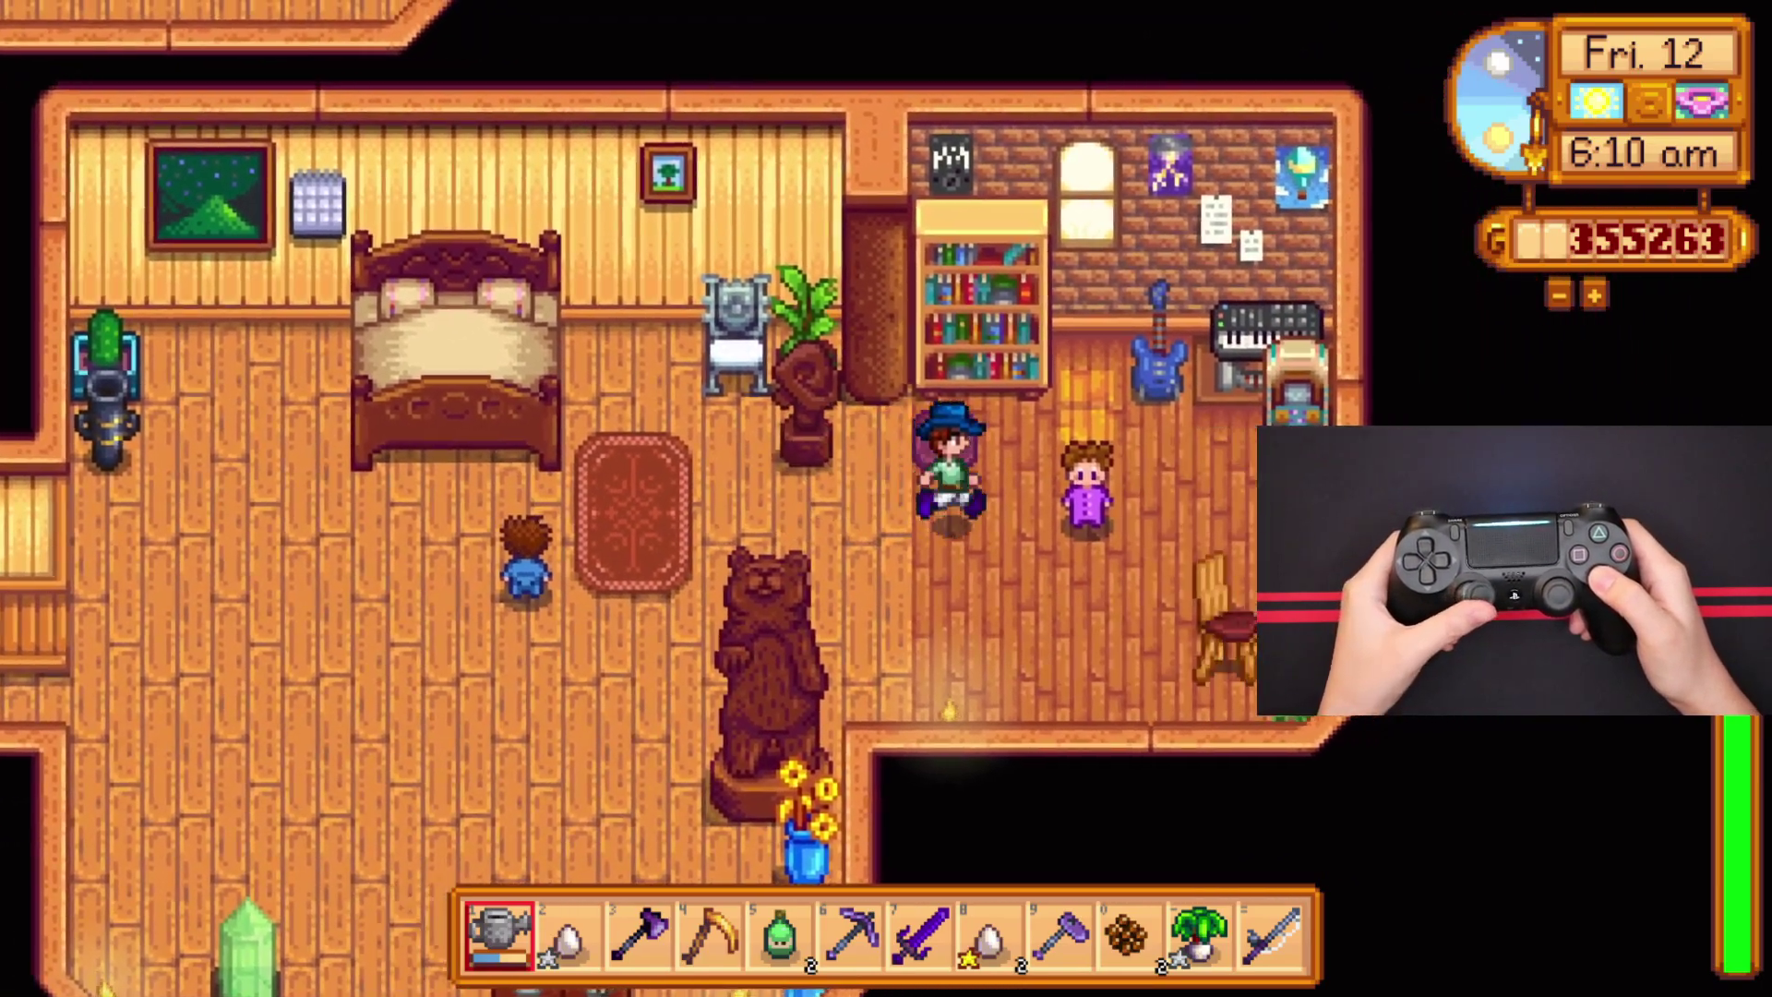
pyautogui.press('x')
# Walk to the living room TV, browse the channels to Fortune Teller, and leave without watching
pyautogui.press('a')
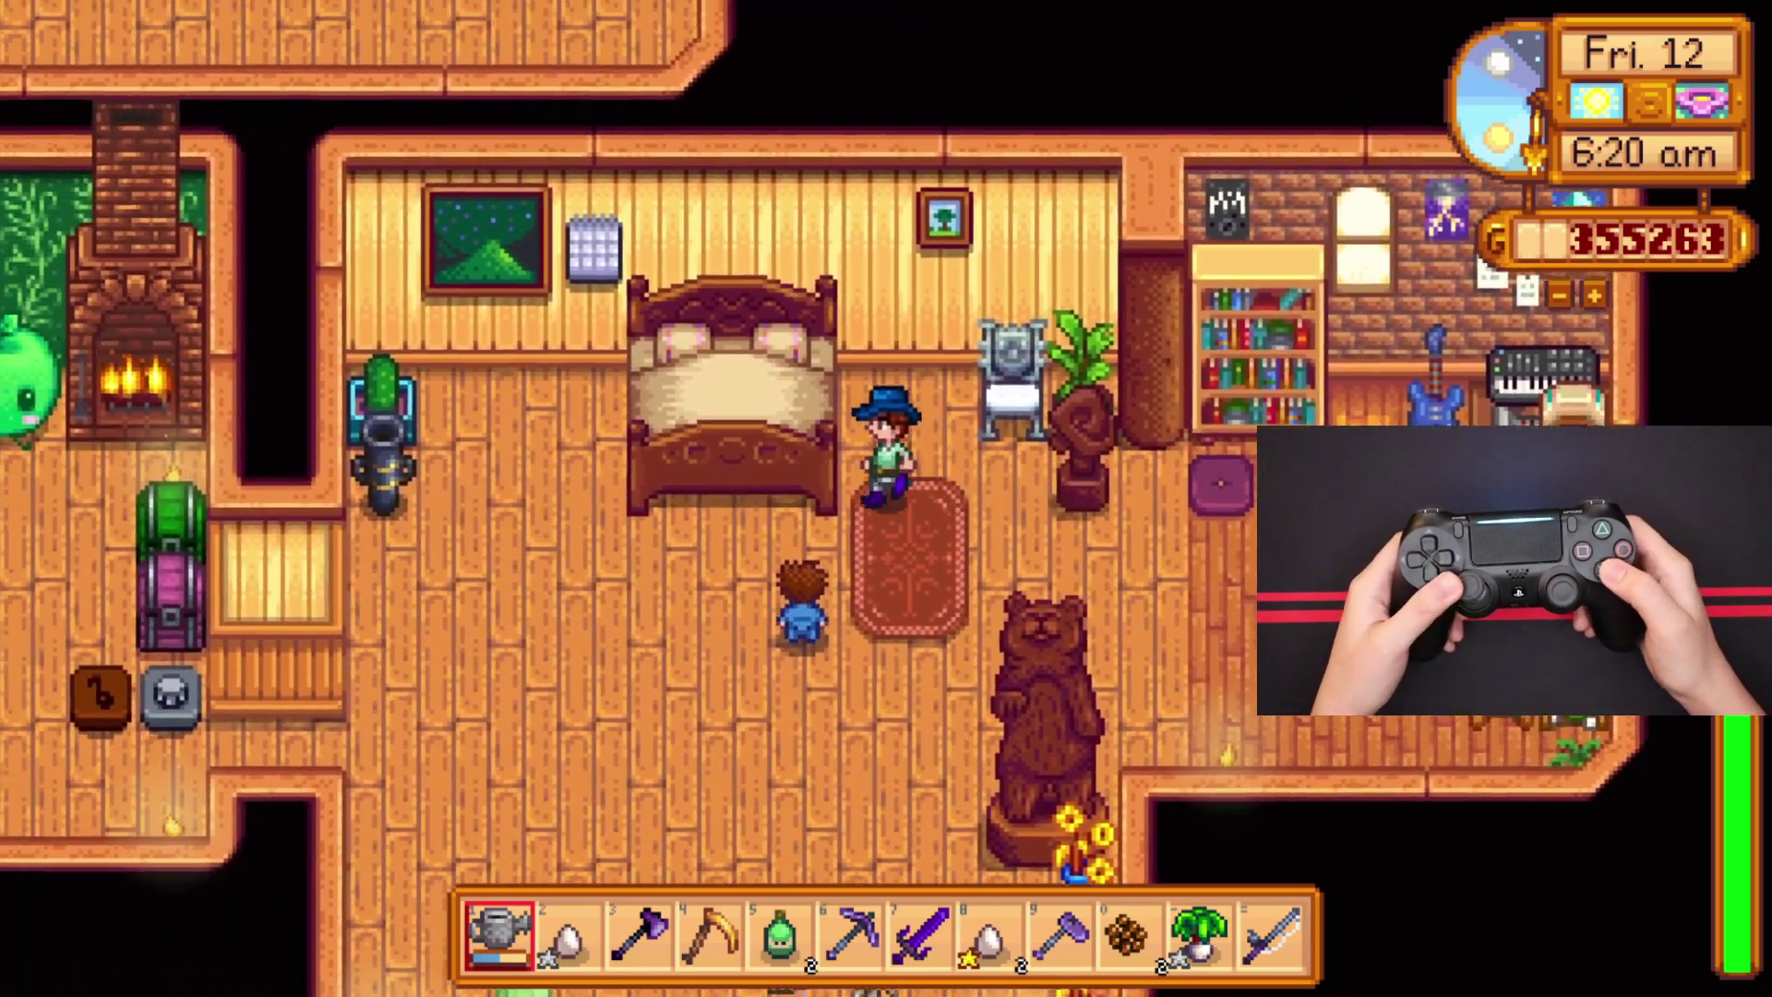
pyautogui.press('s')
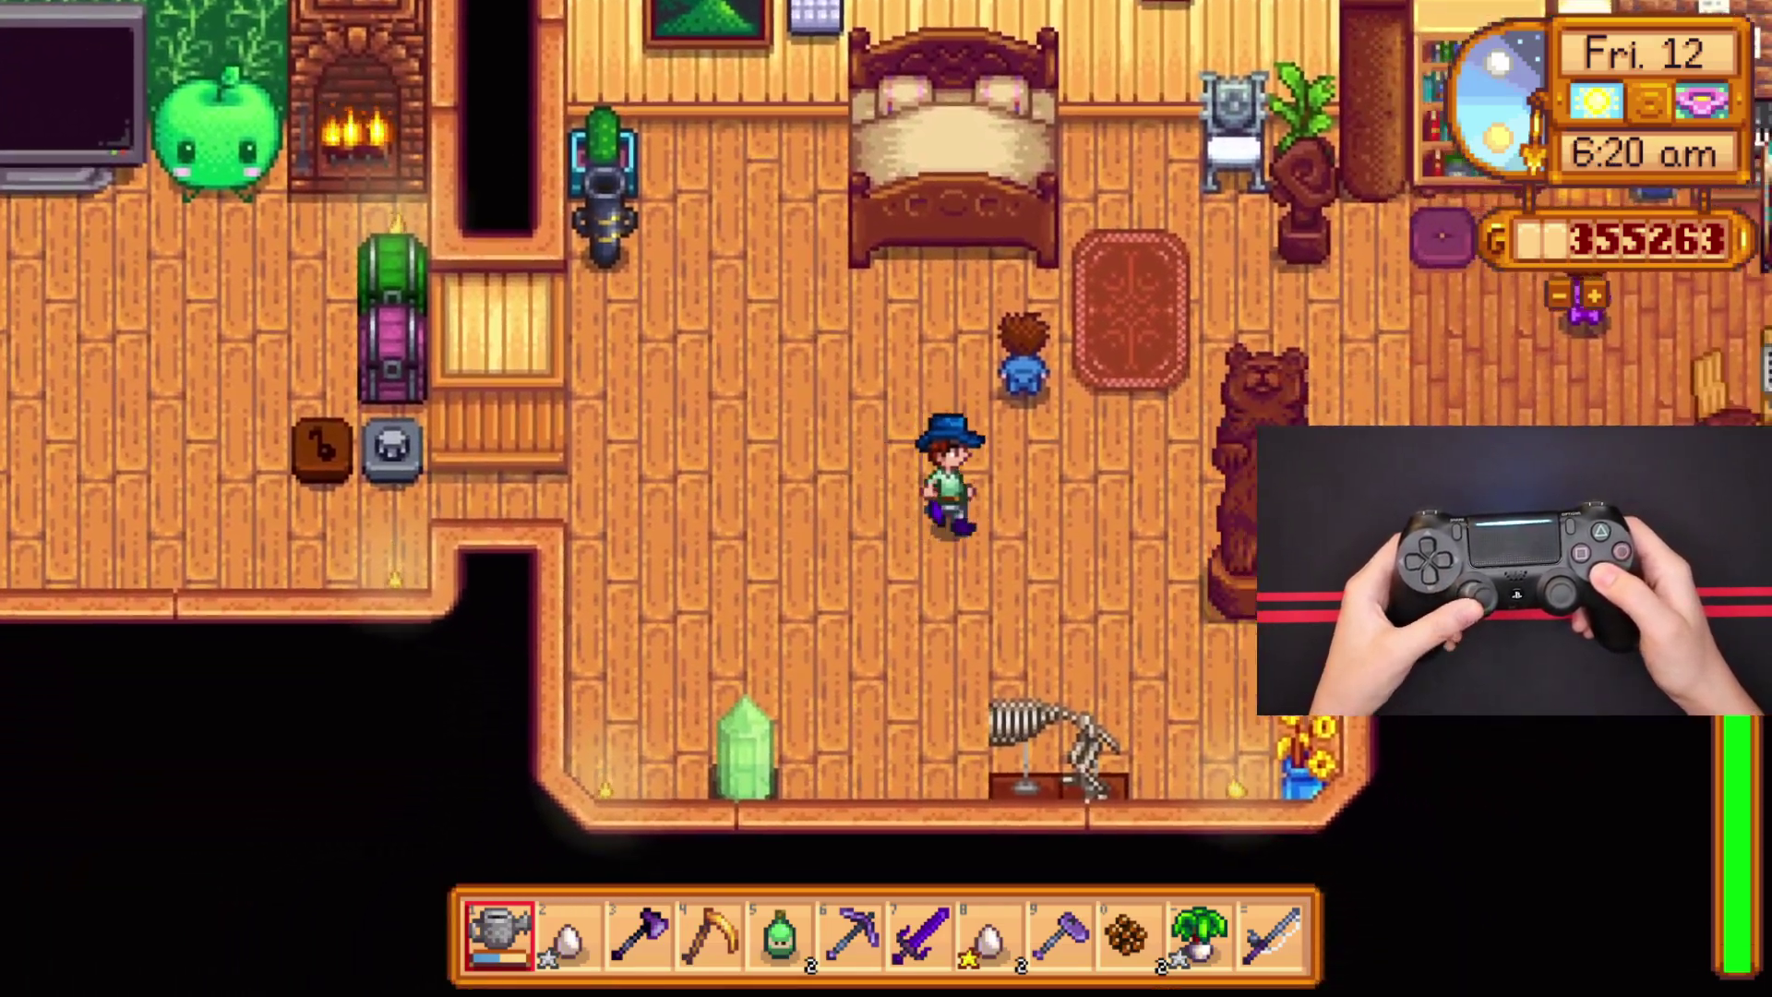
pyautogui.press('a')
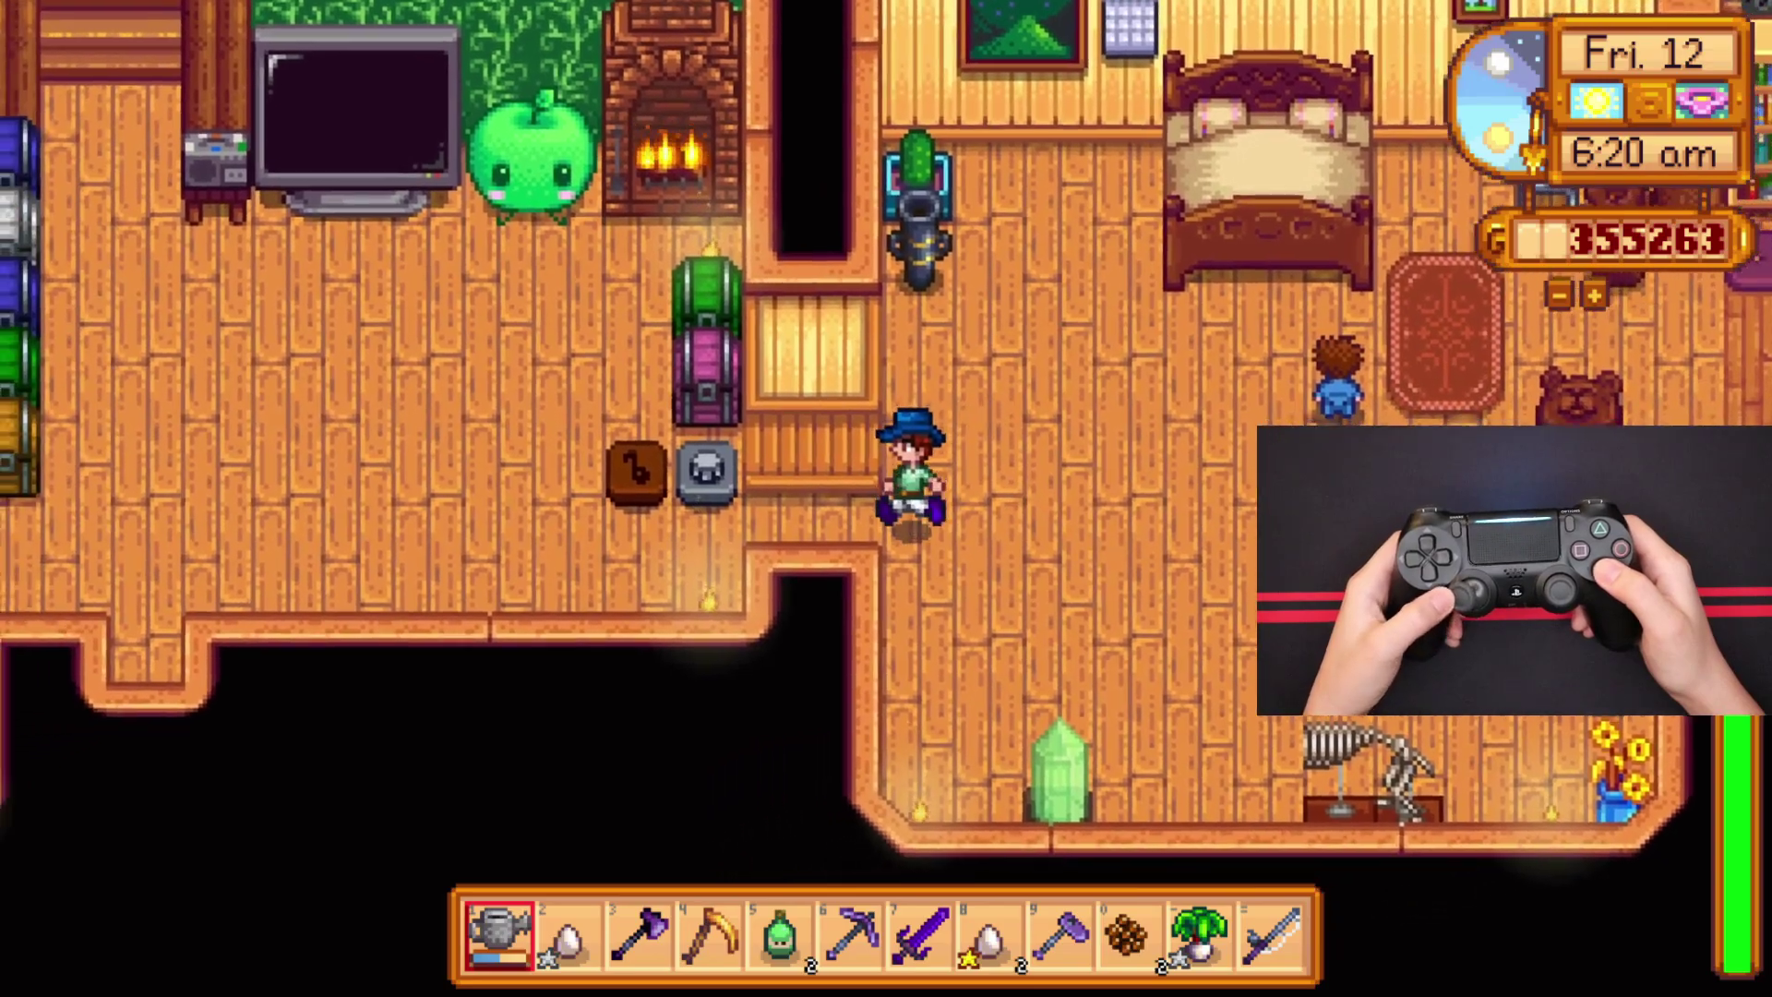
pyautogui.press('a')
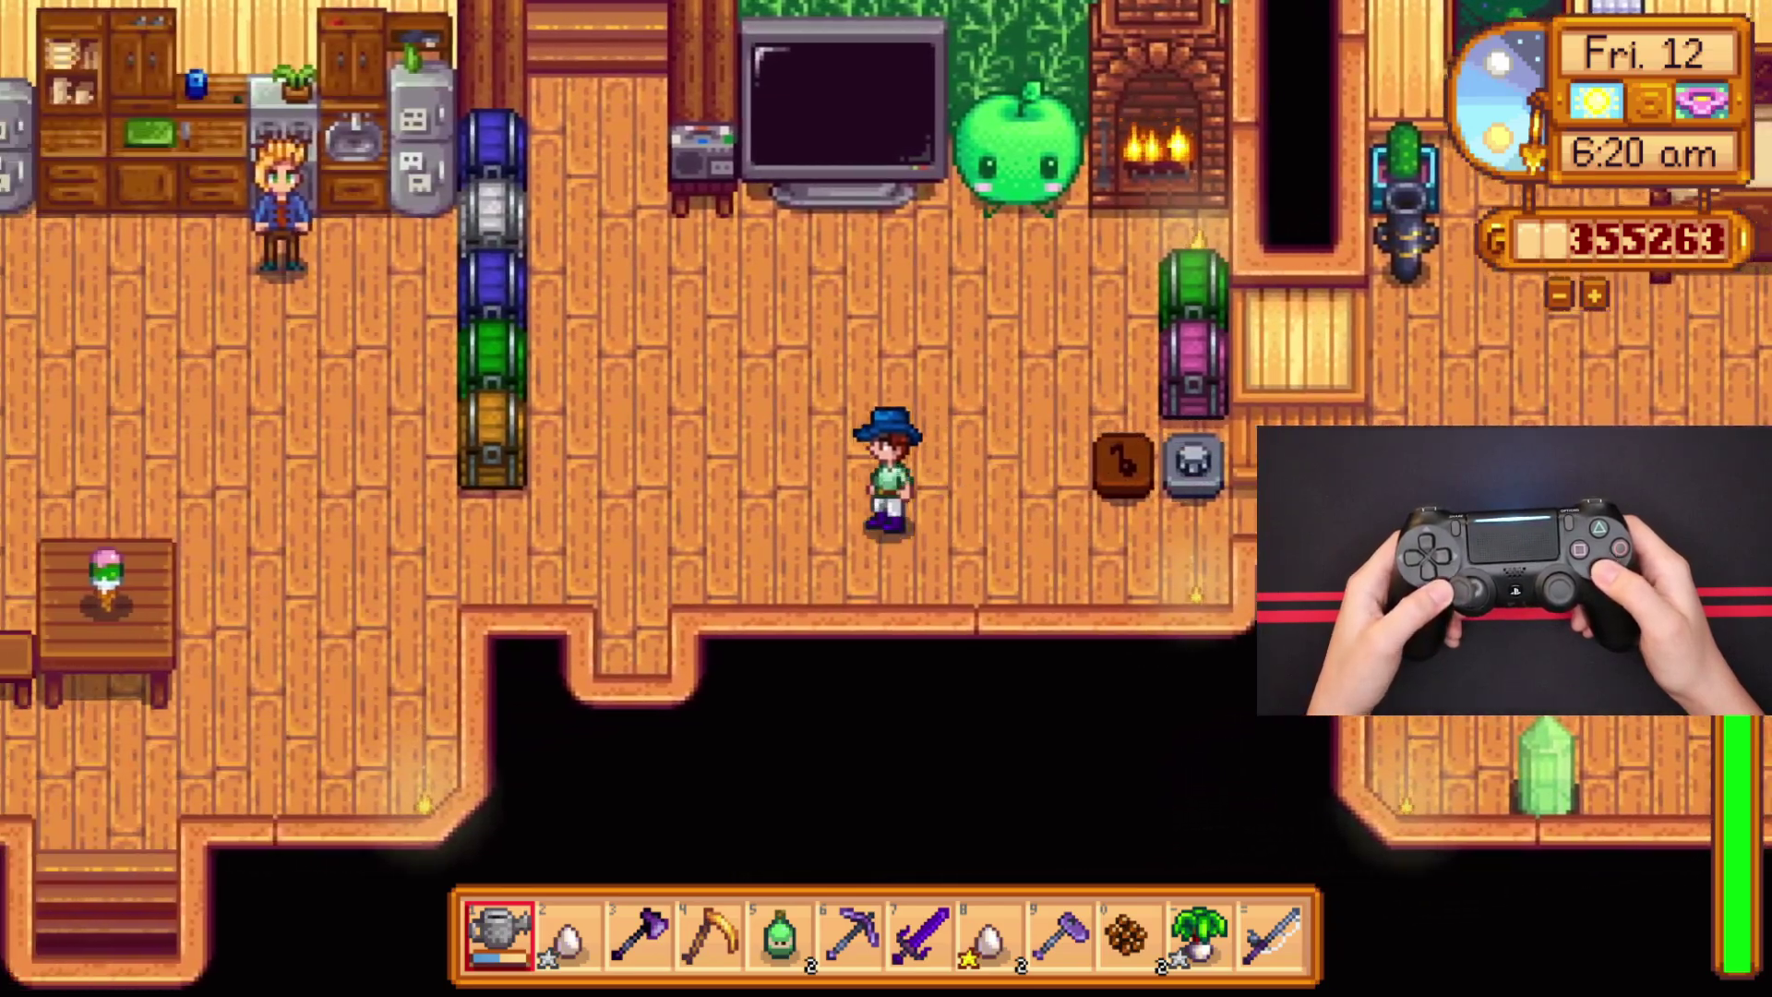
pyautogui.press('w')
pyautogui.press('w')
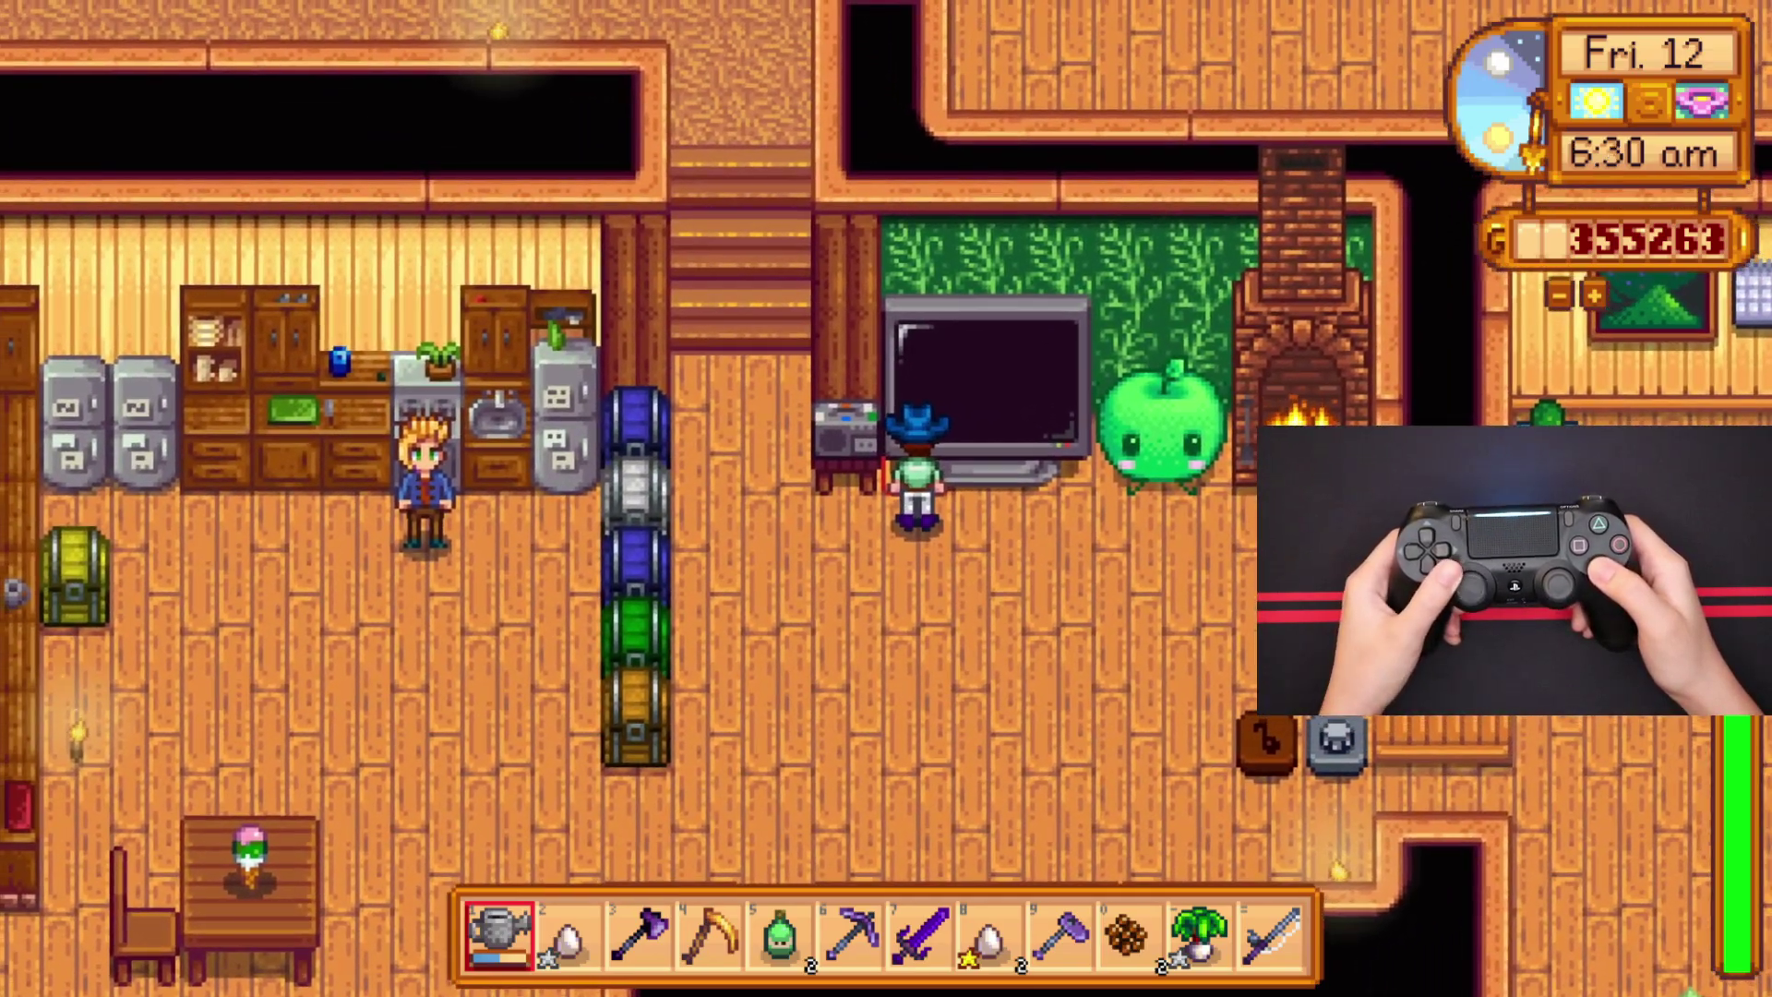
pyautogui.press('x')
pyautogui.press('s')
pyautogui.press('s')
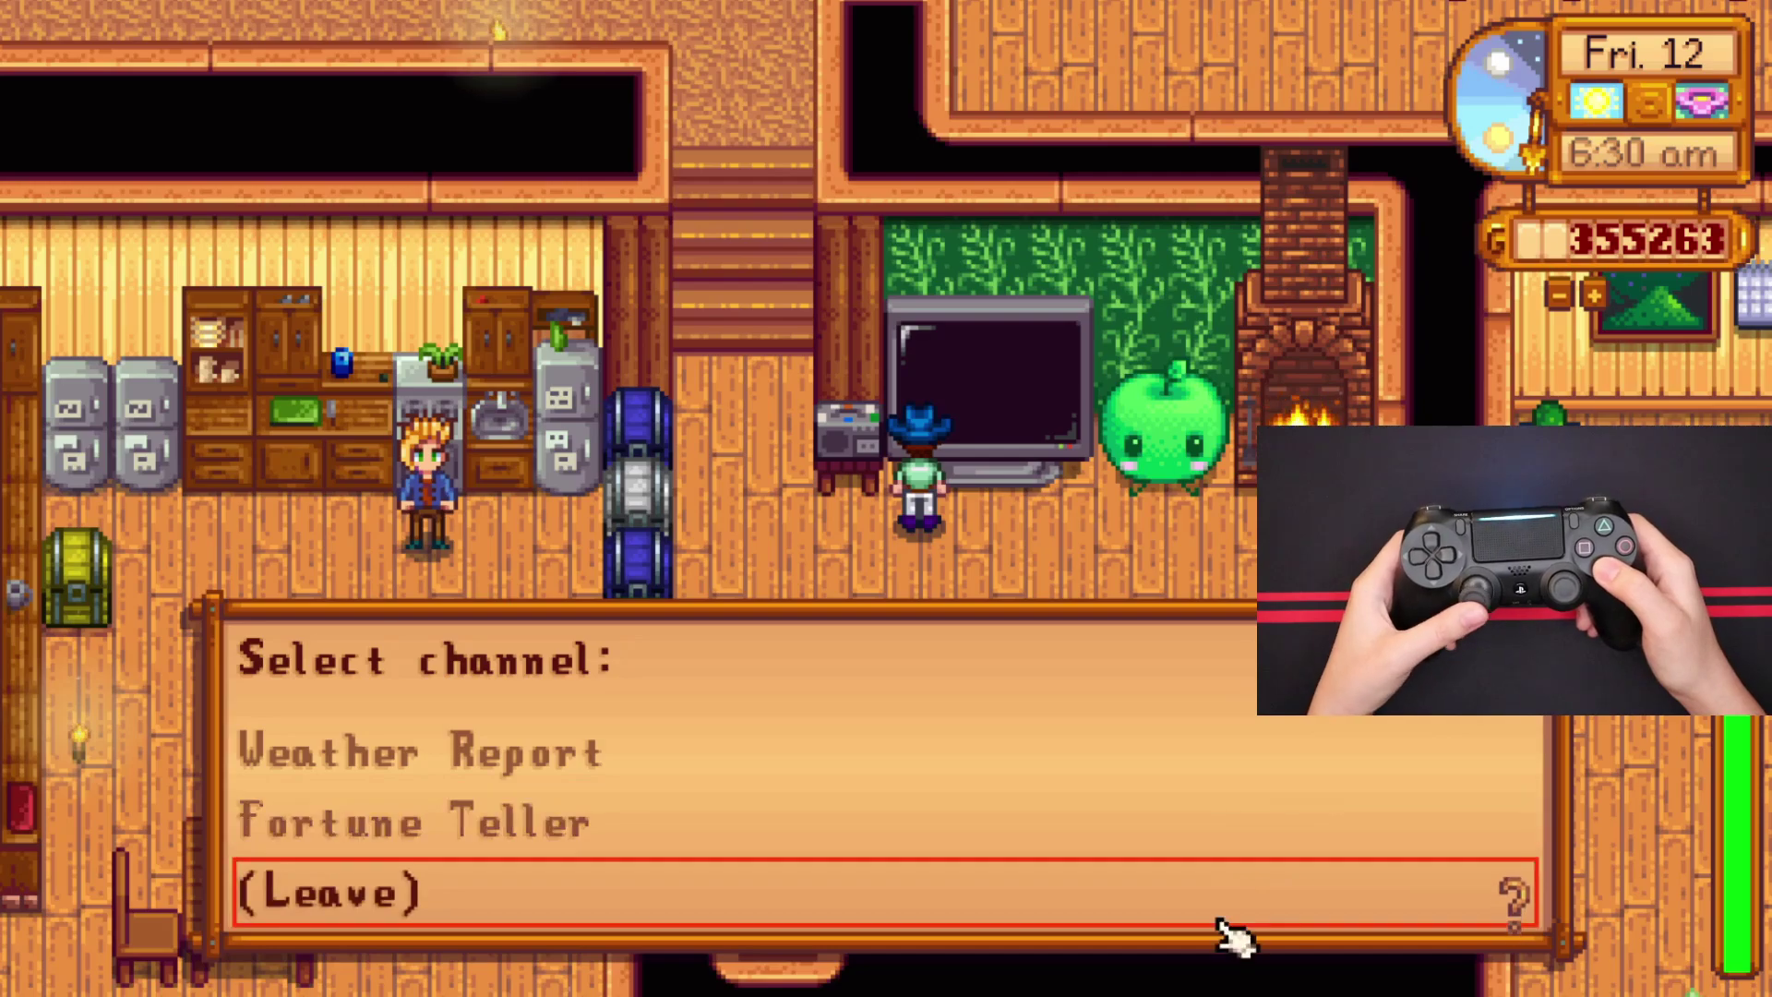
pyautogui.press('w')
pyautogui.press('w')
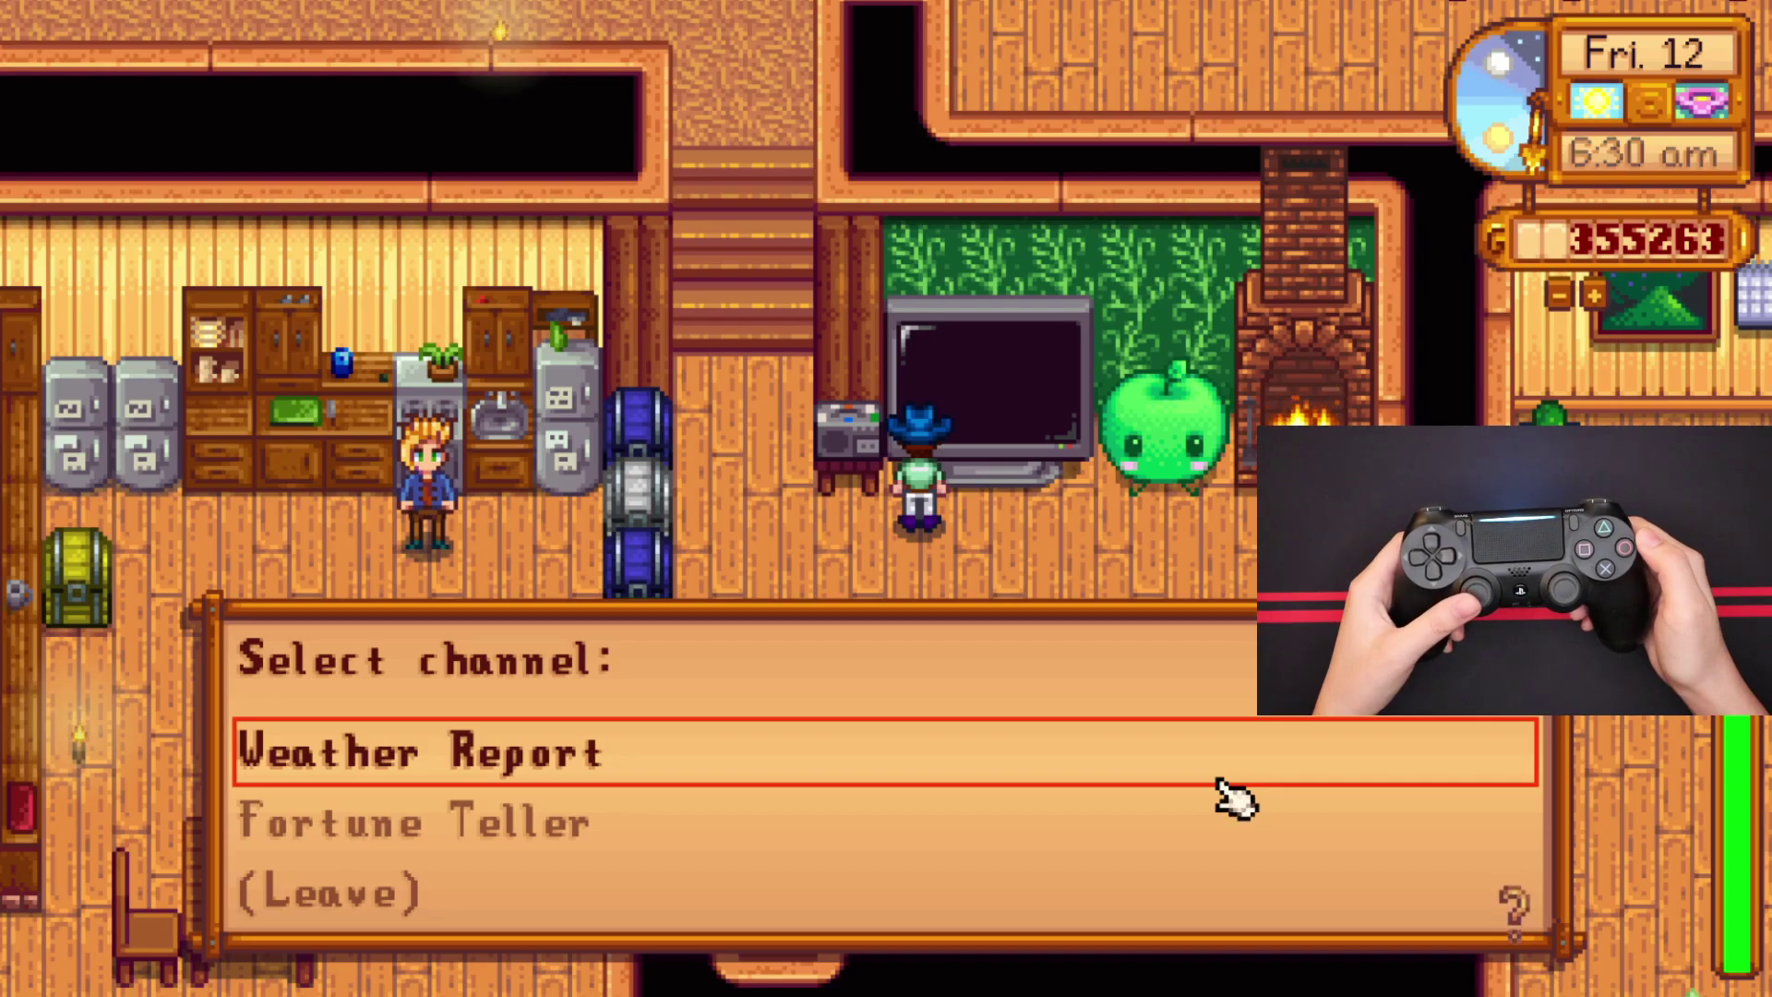
pyautogui.press('Escape')
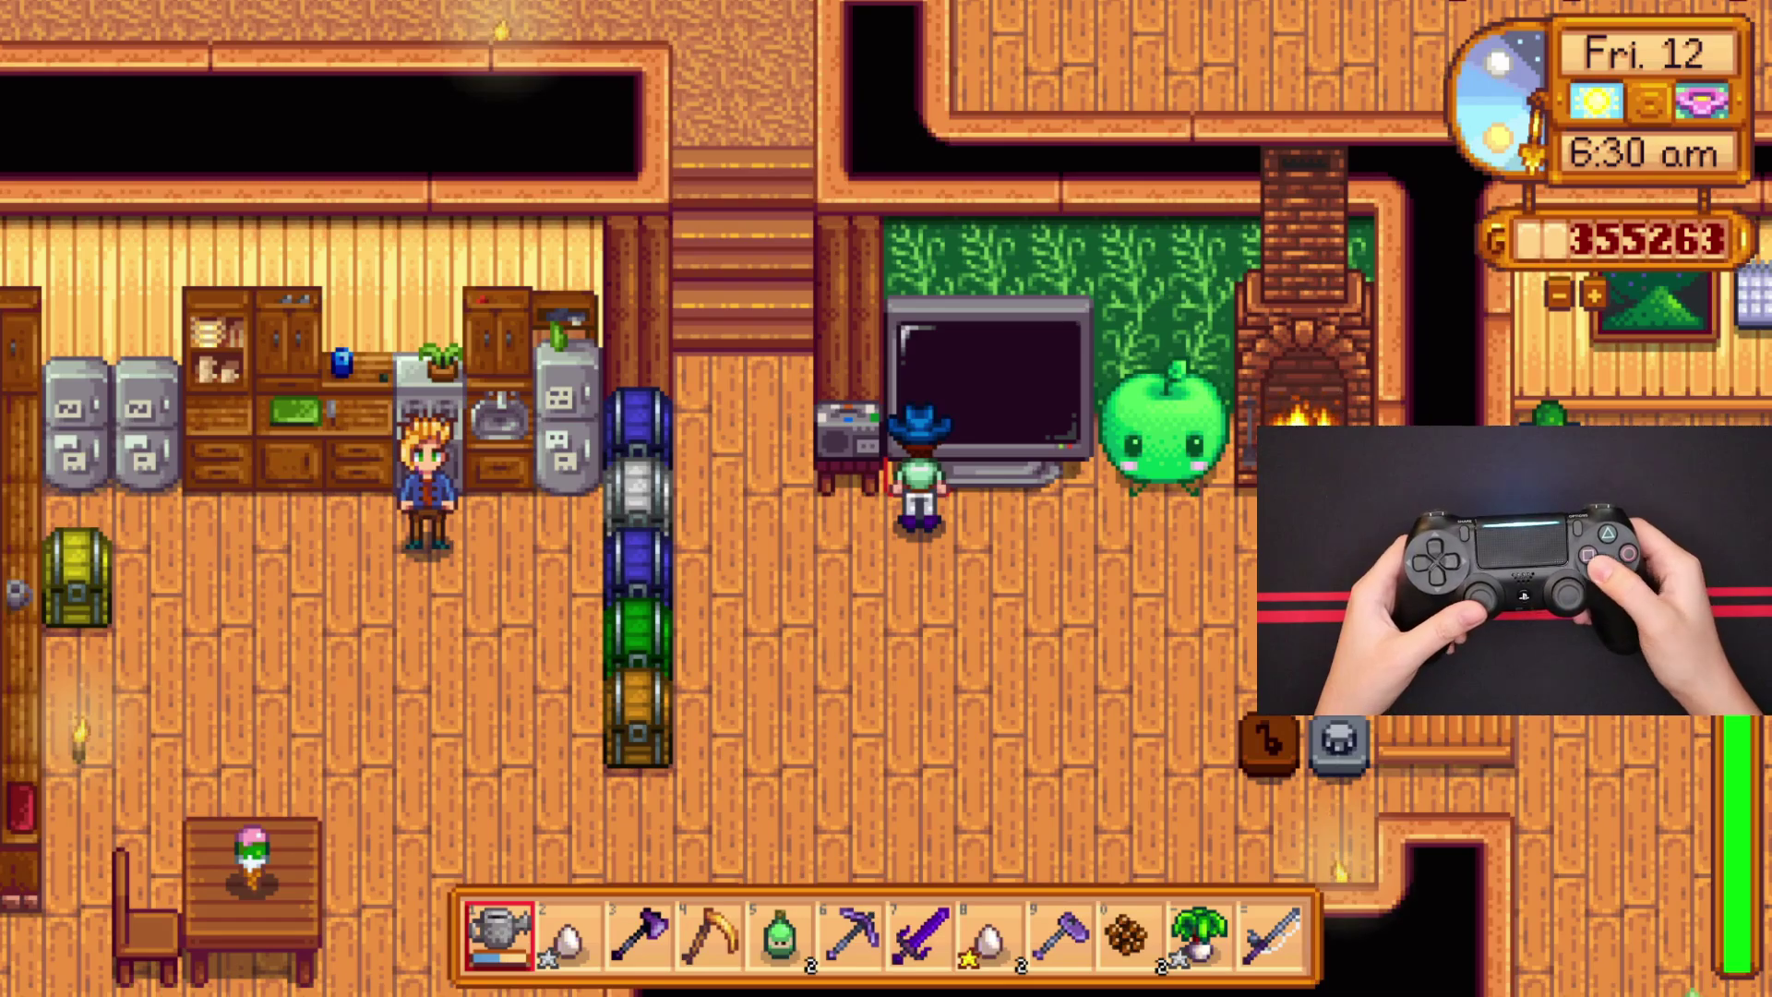
# Walk out of the farmhouse and collect the Iridium Ore from the purple statue
pyautogui.press('s')
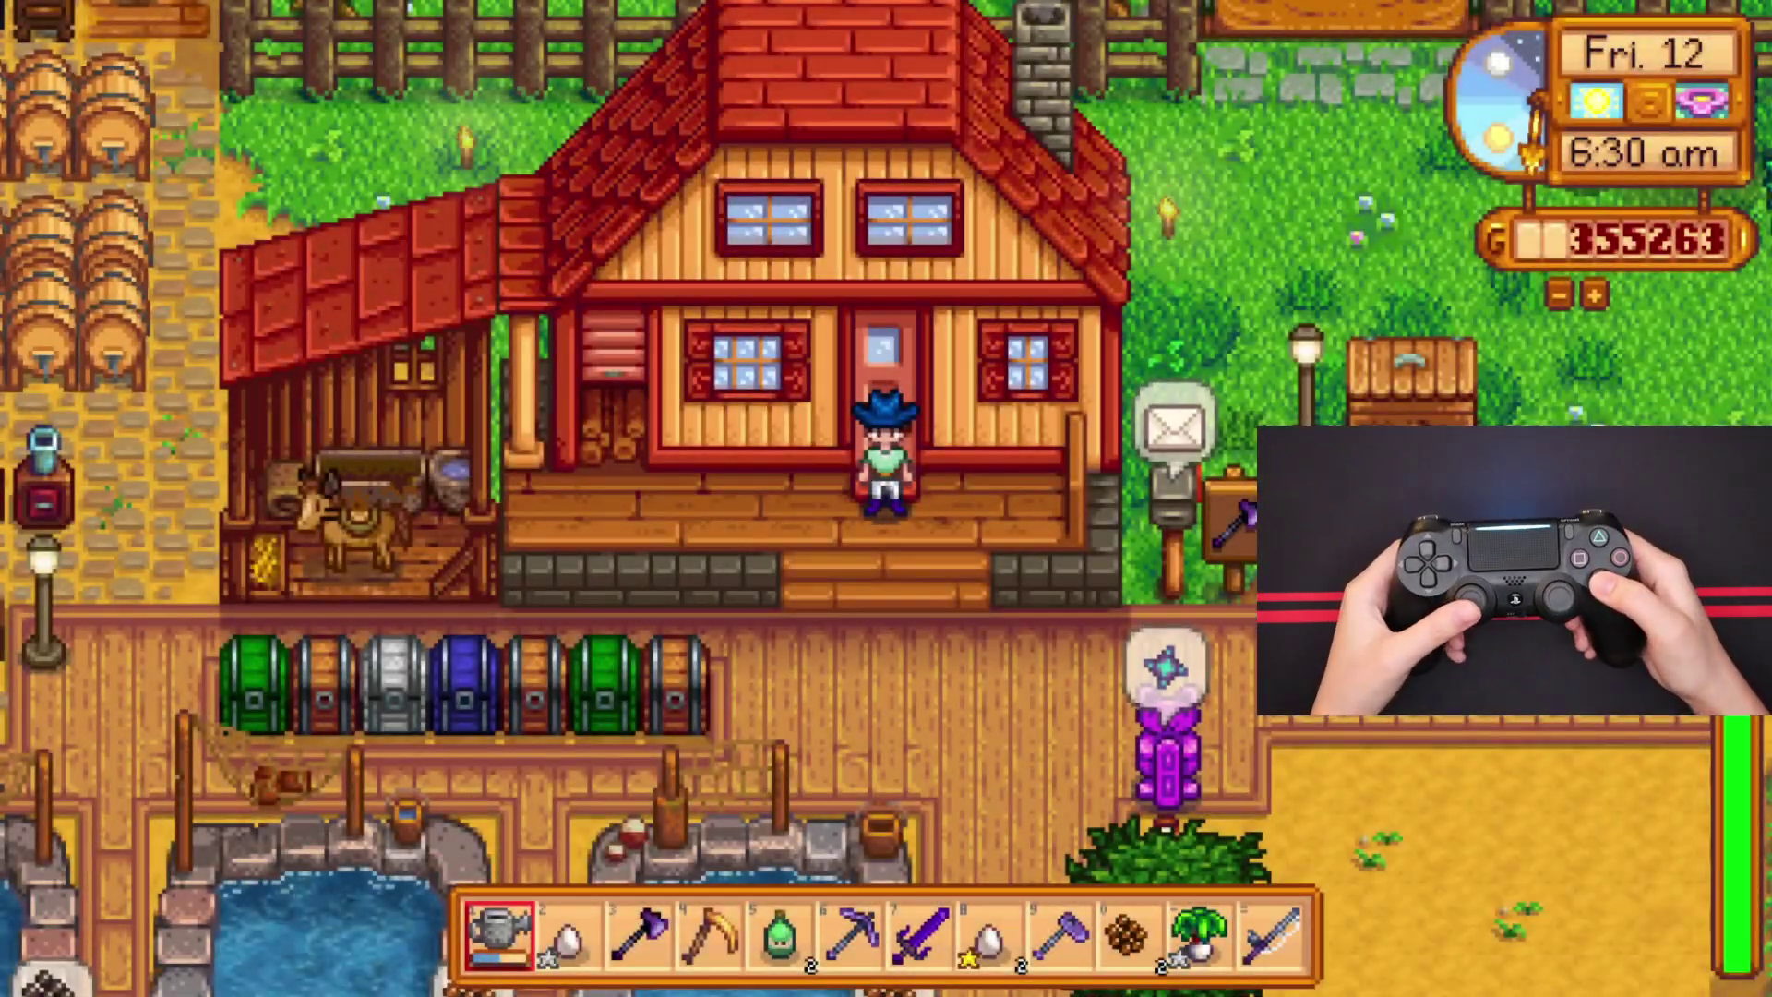
pyautogui.press('s')
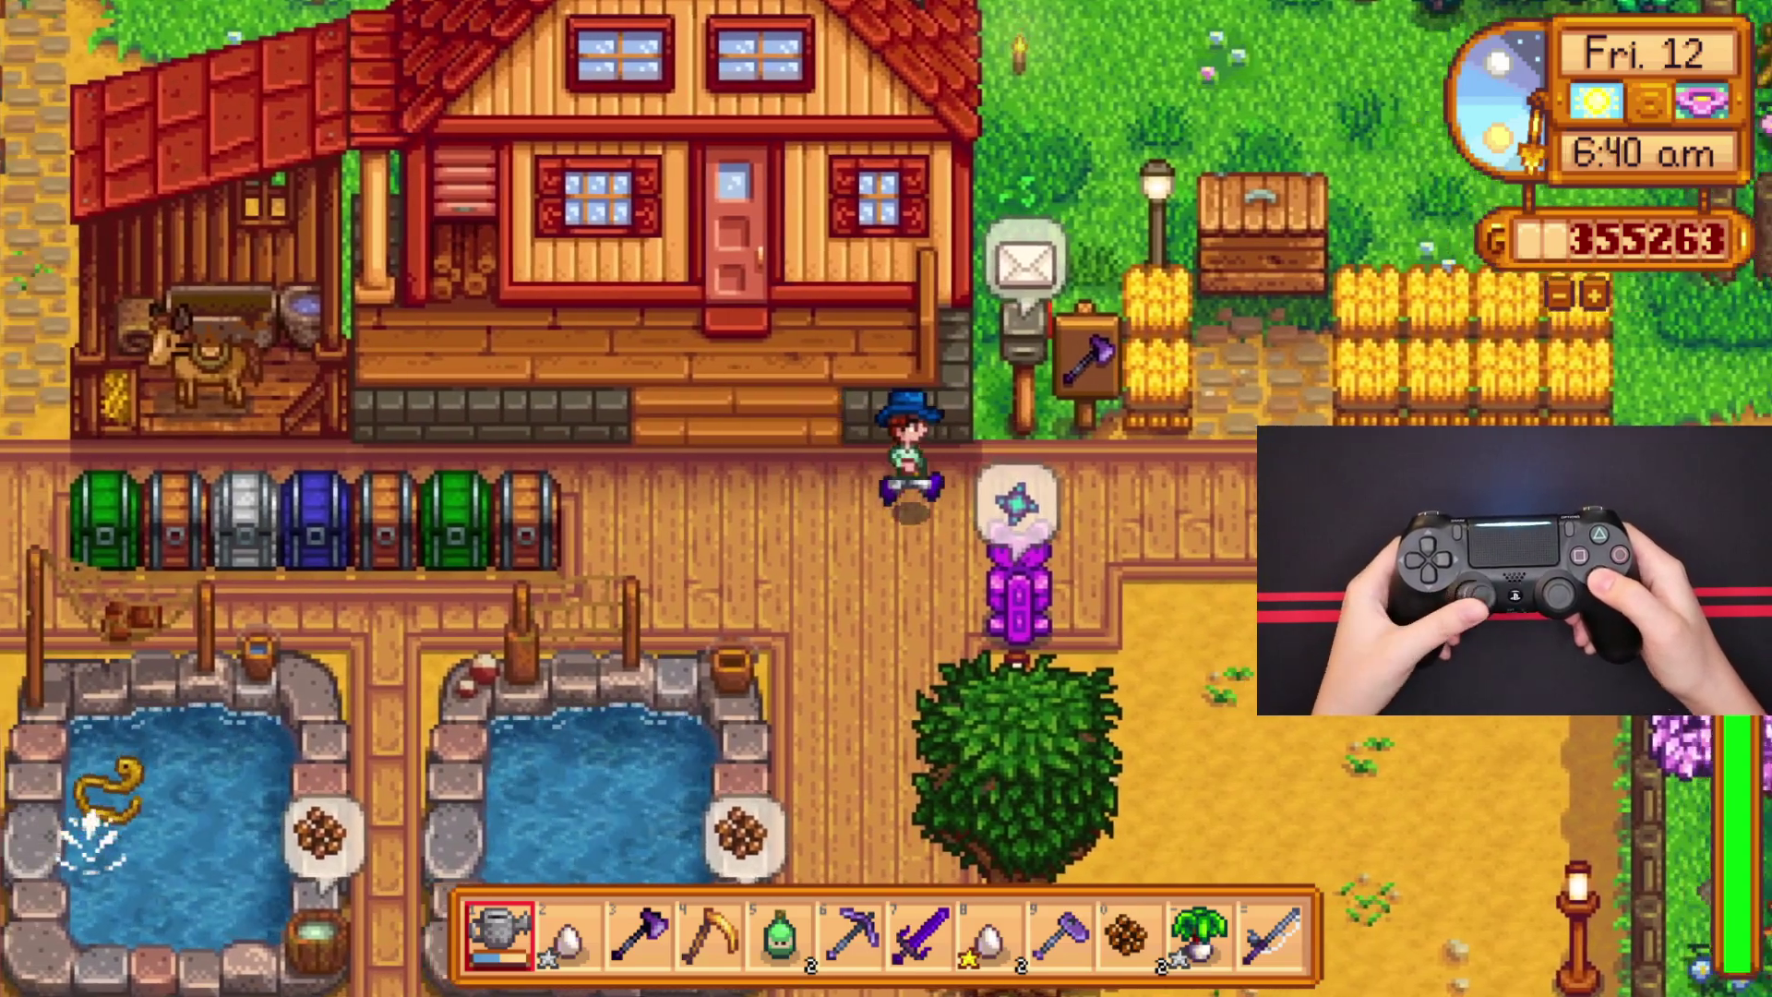
pyautogui.press('x')
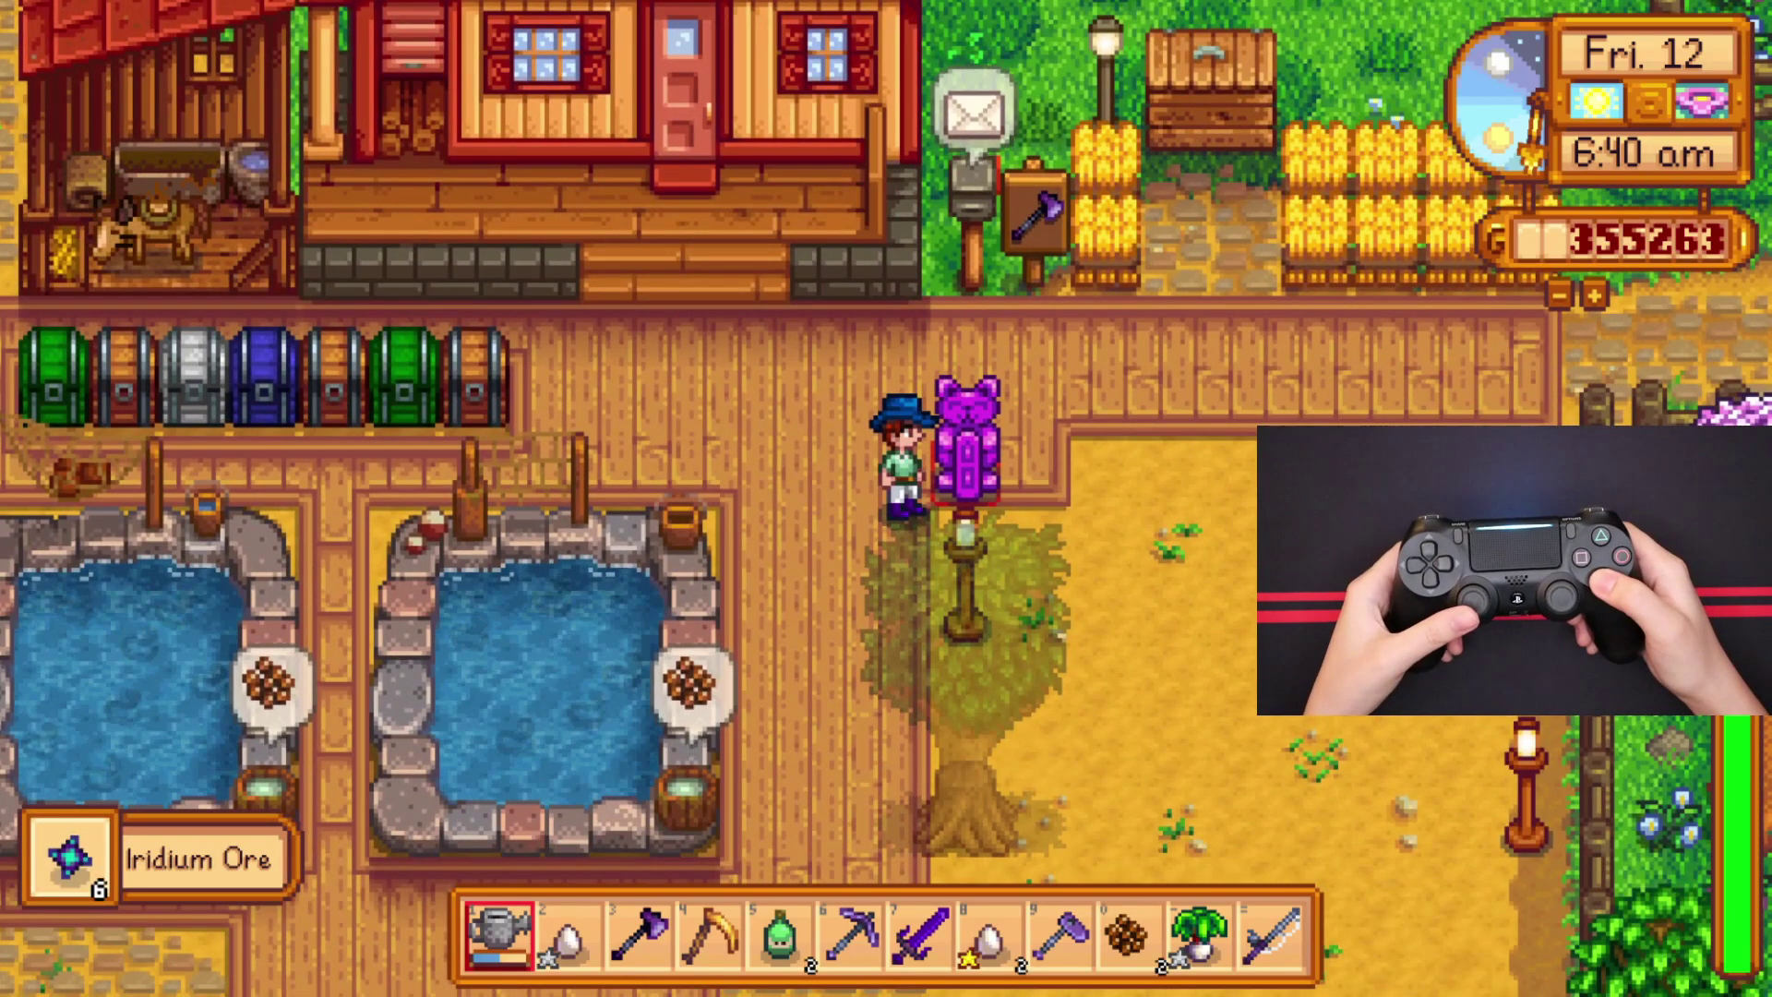
# Read the Egg Festival letter in the mailbox, close it, and head toward the porch
pyautogui.press('w')
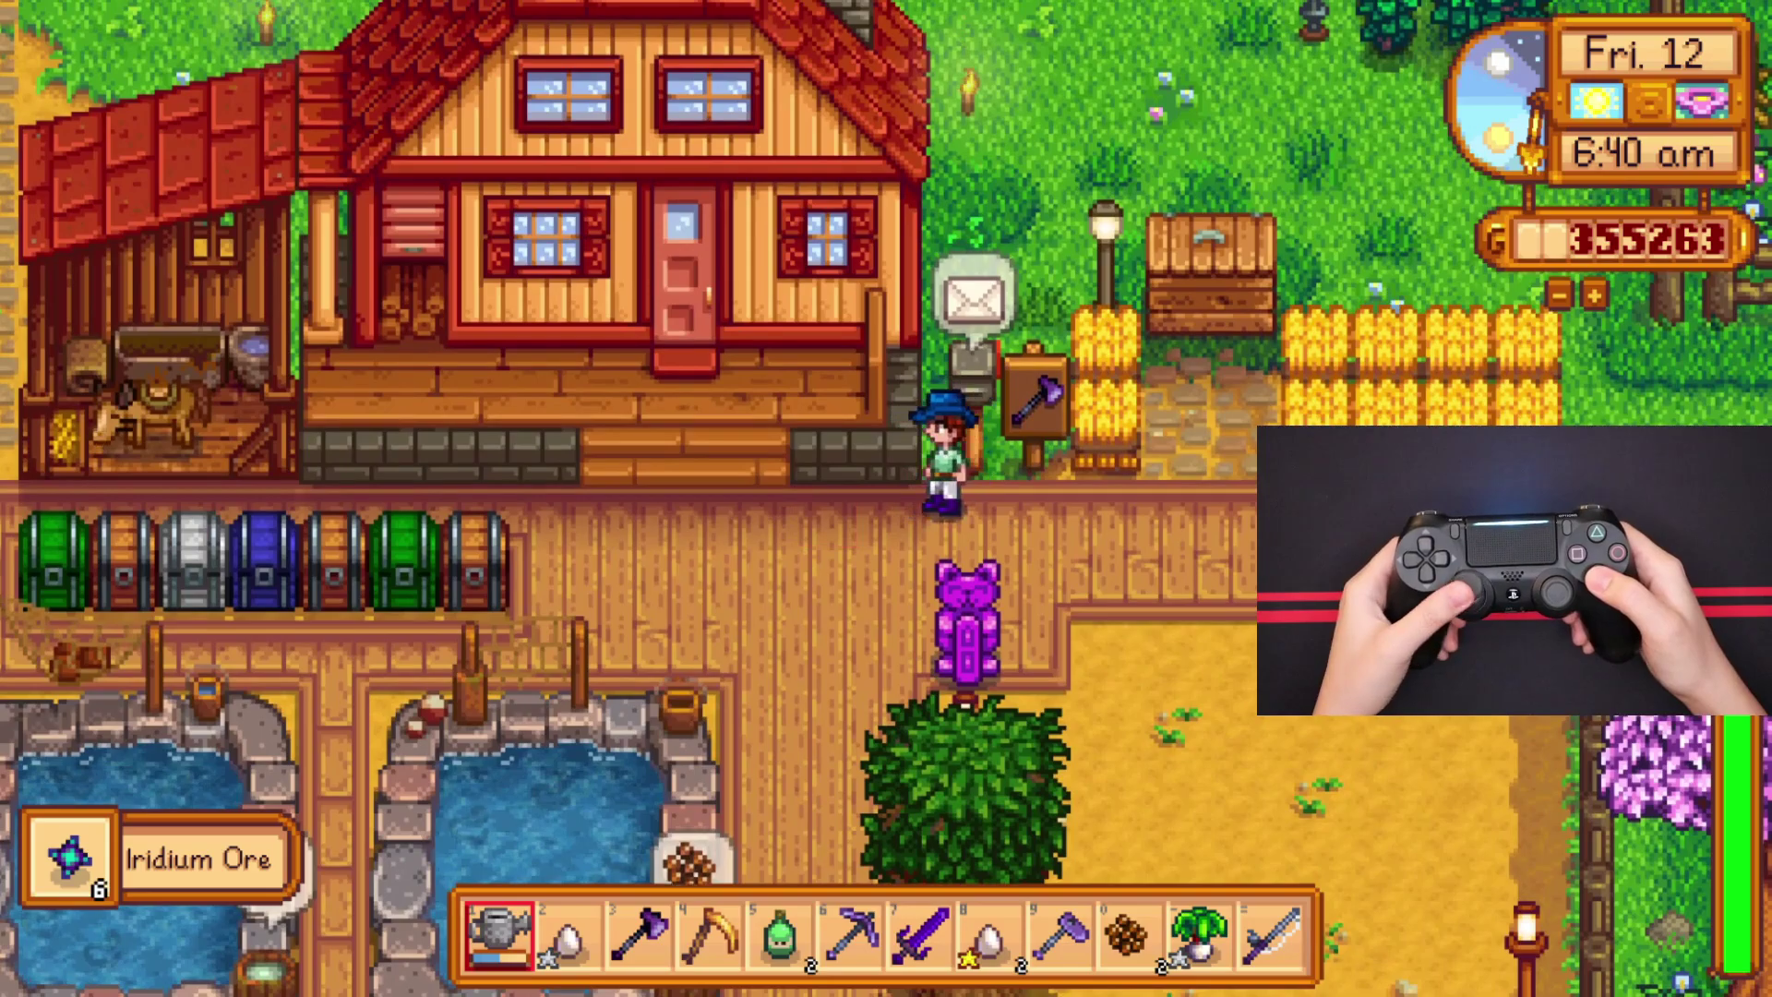
pyautogui.press('x')
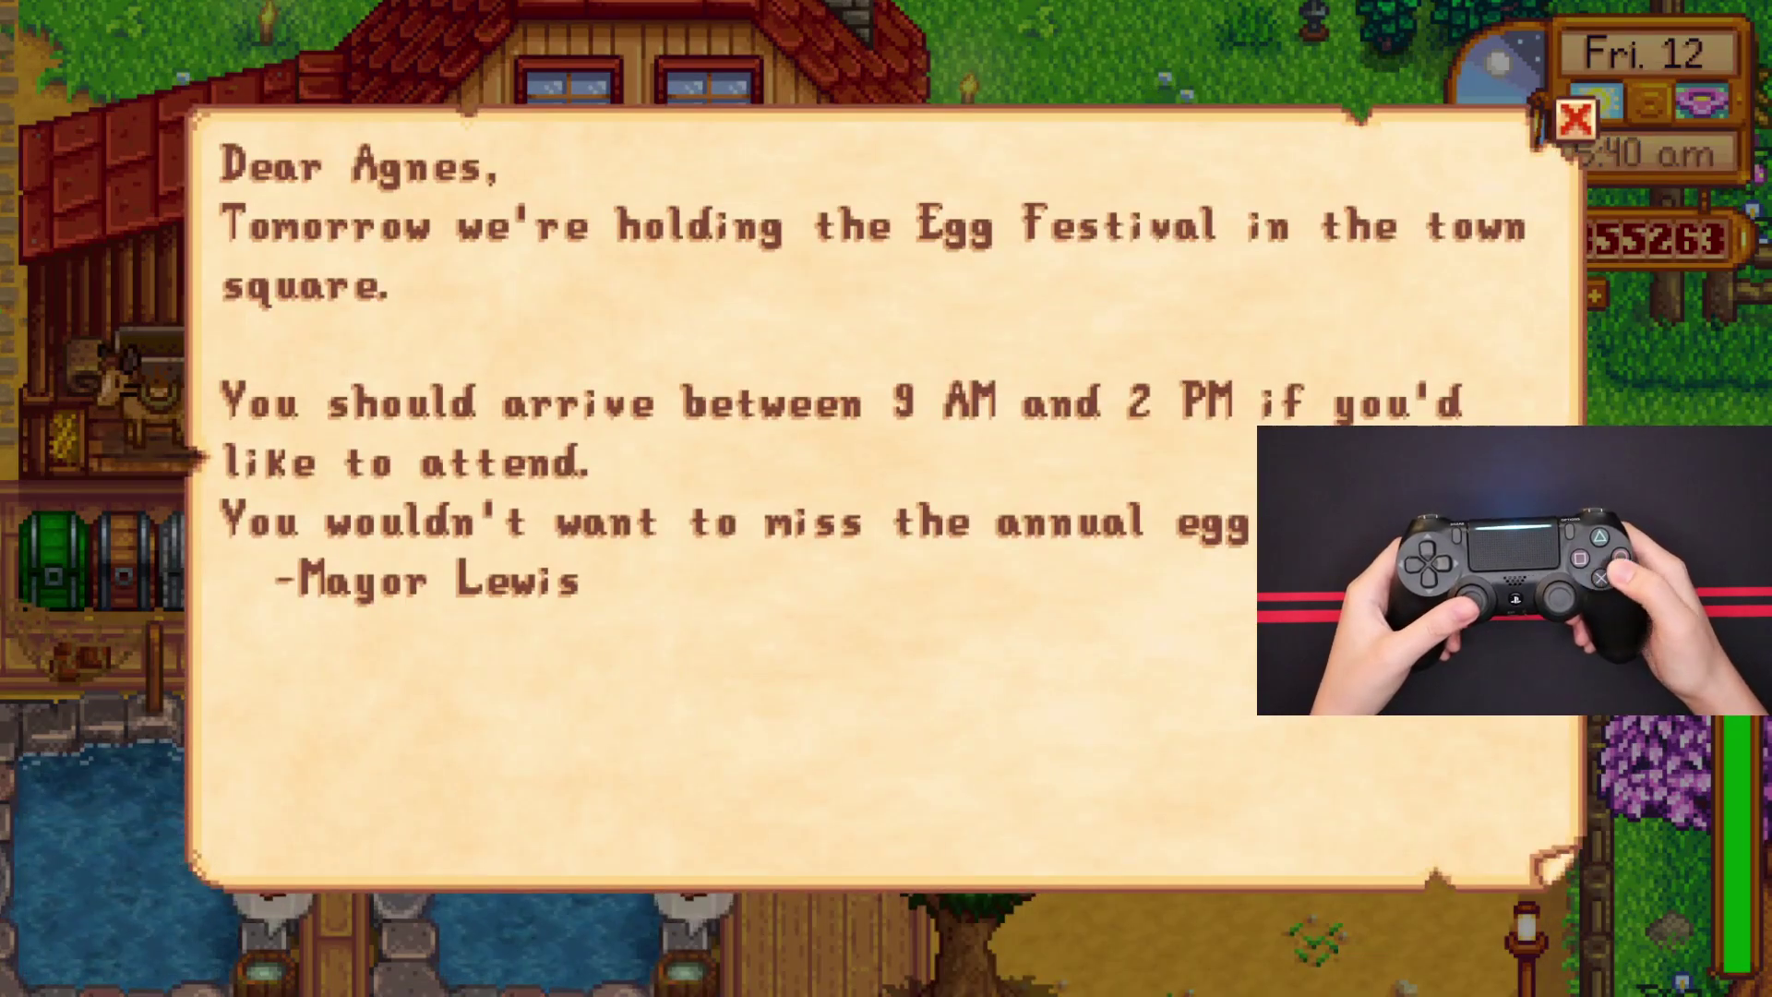
pyautogui.press('Escape')
pyautogui.press('w')
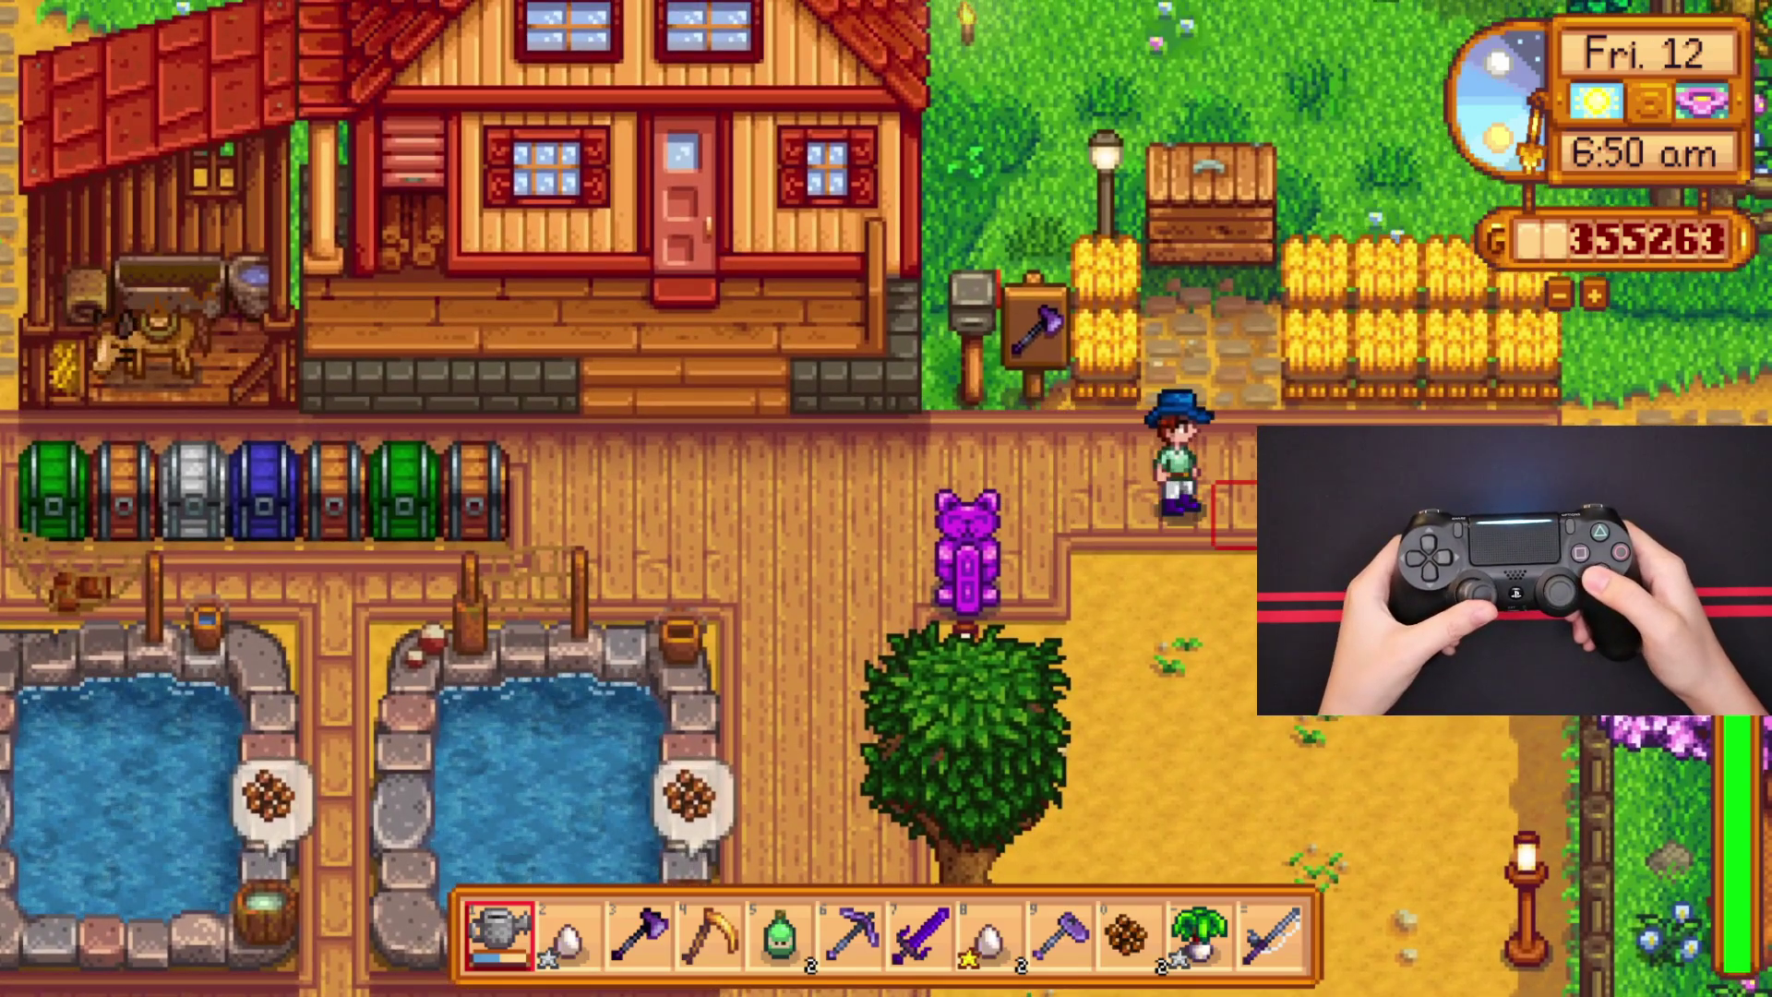
# Walk past the purple bear statue and along the boardwalk toward the keg area
pyautogui.press('a')
pyautogui.press('w')
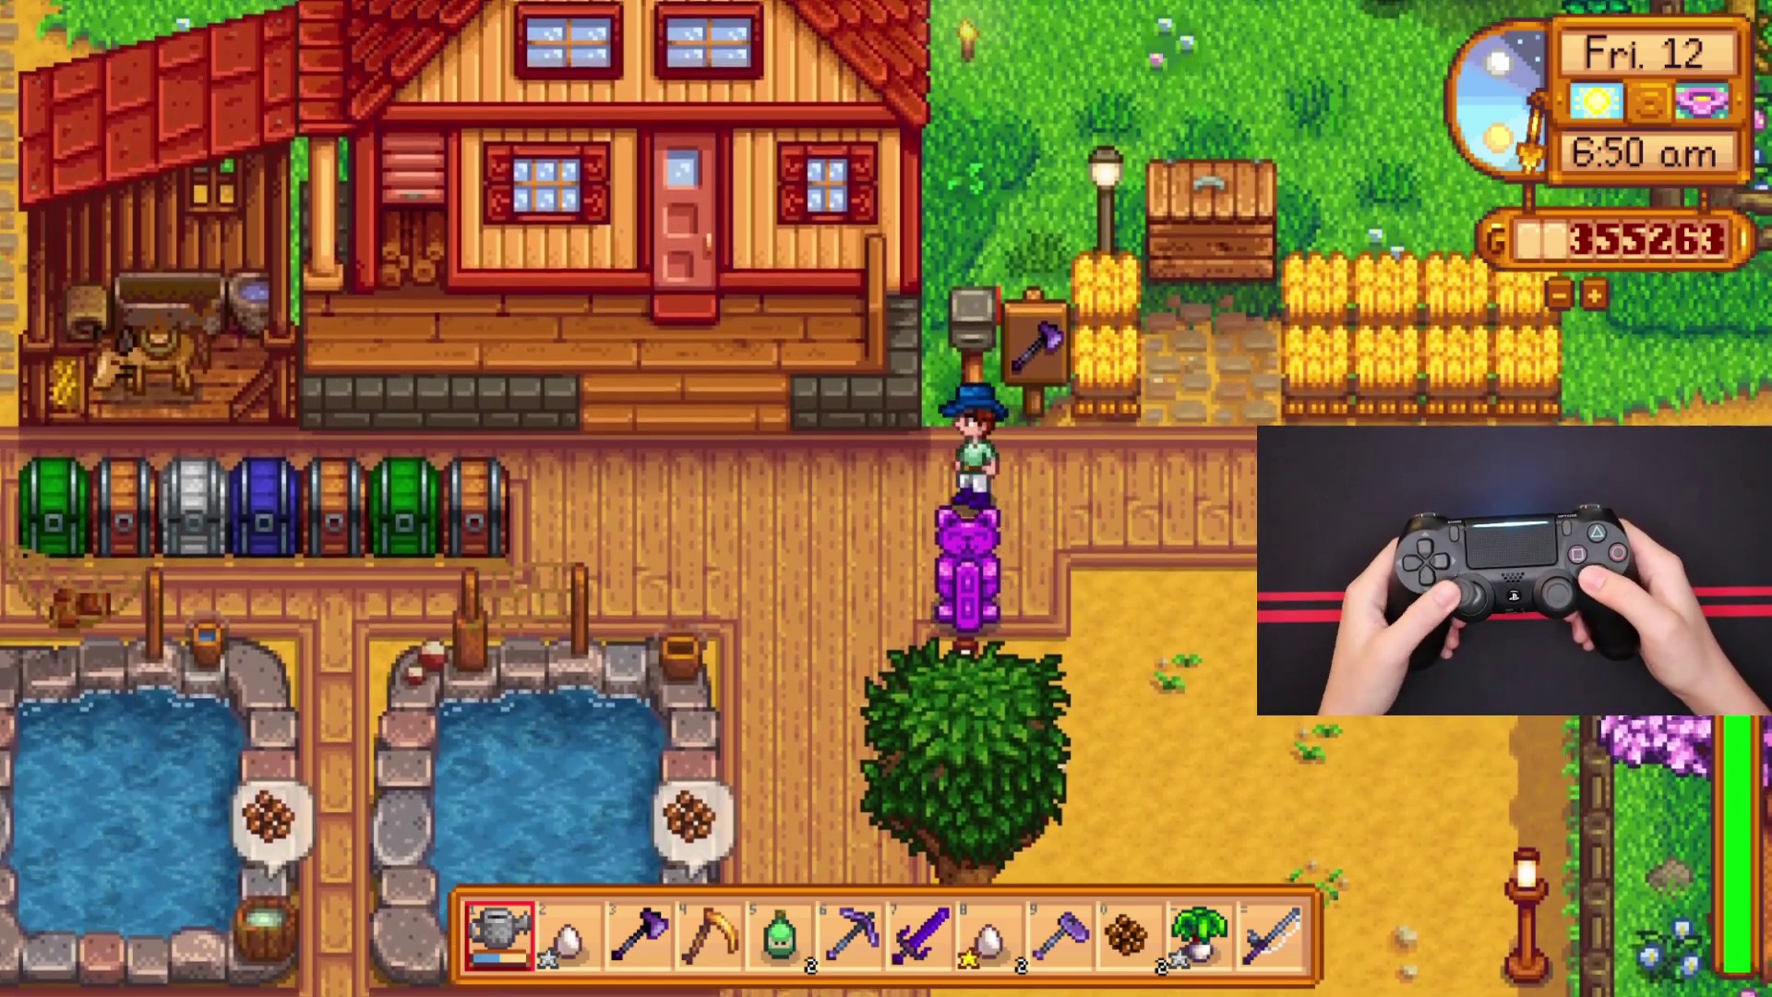
pyautogui.press('d')
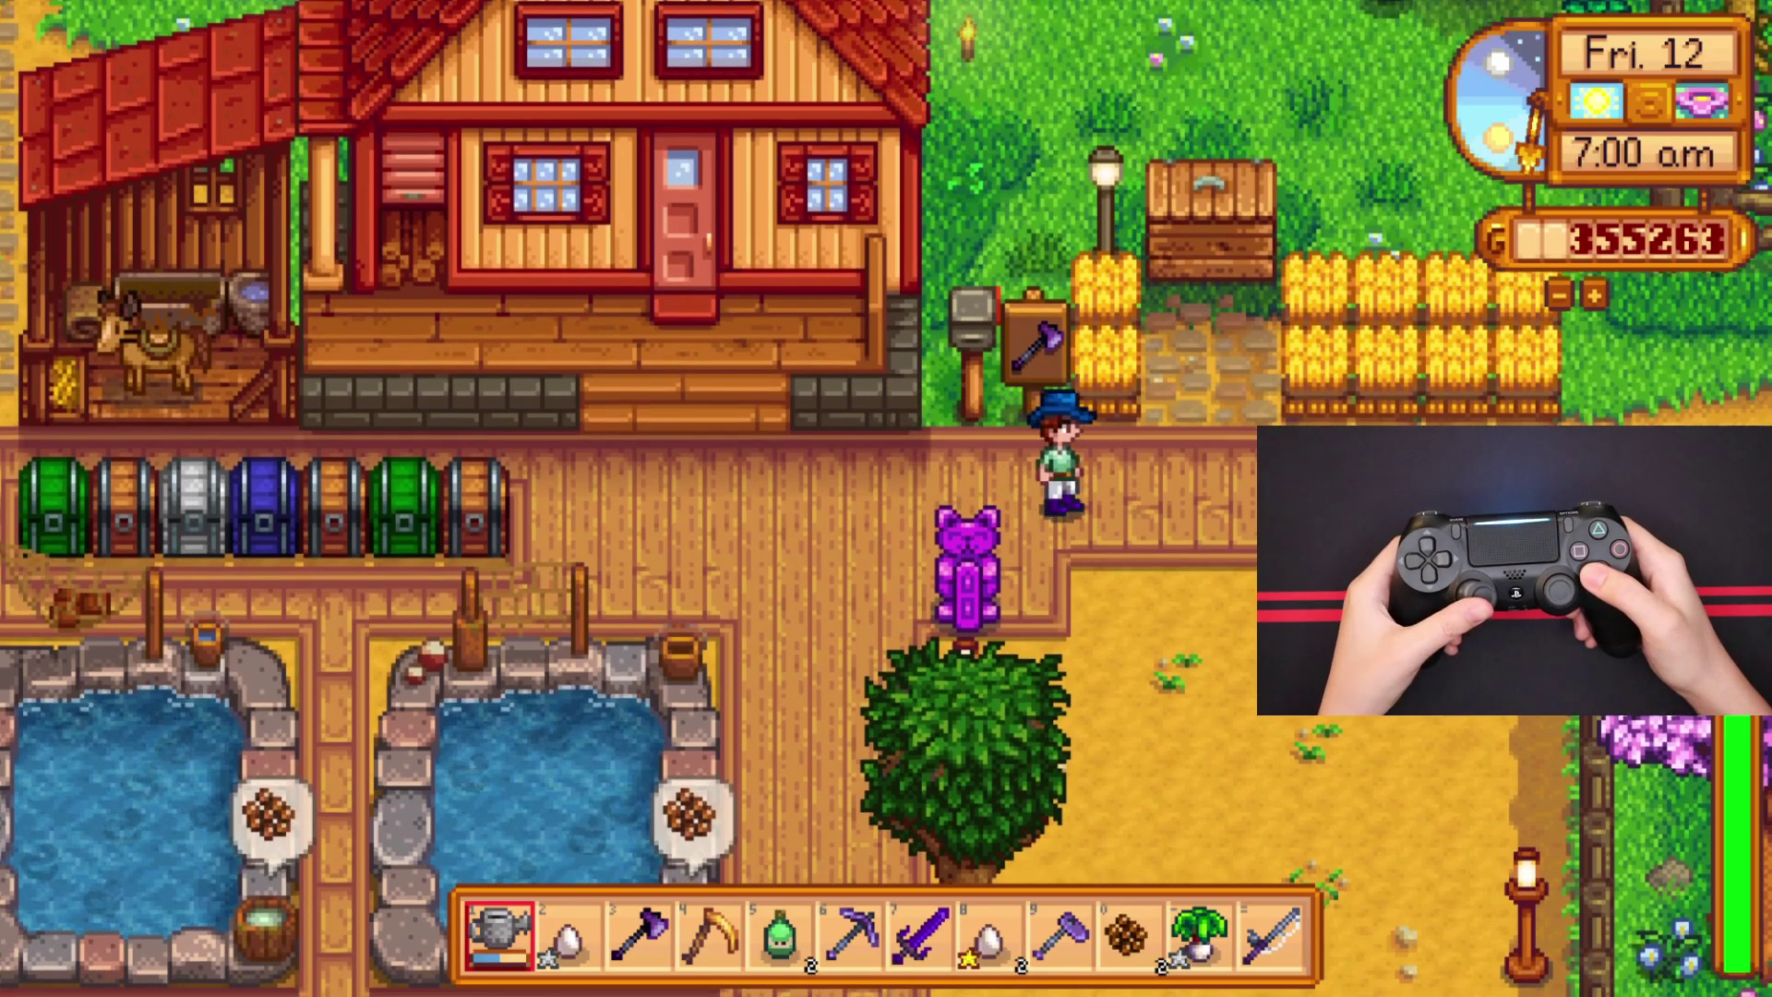
pyautogui.press('s')
pyautogui.press('a')
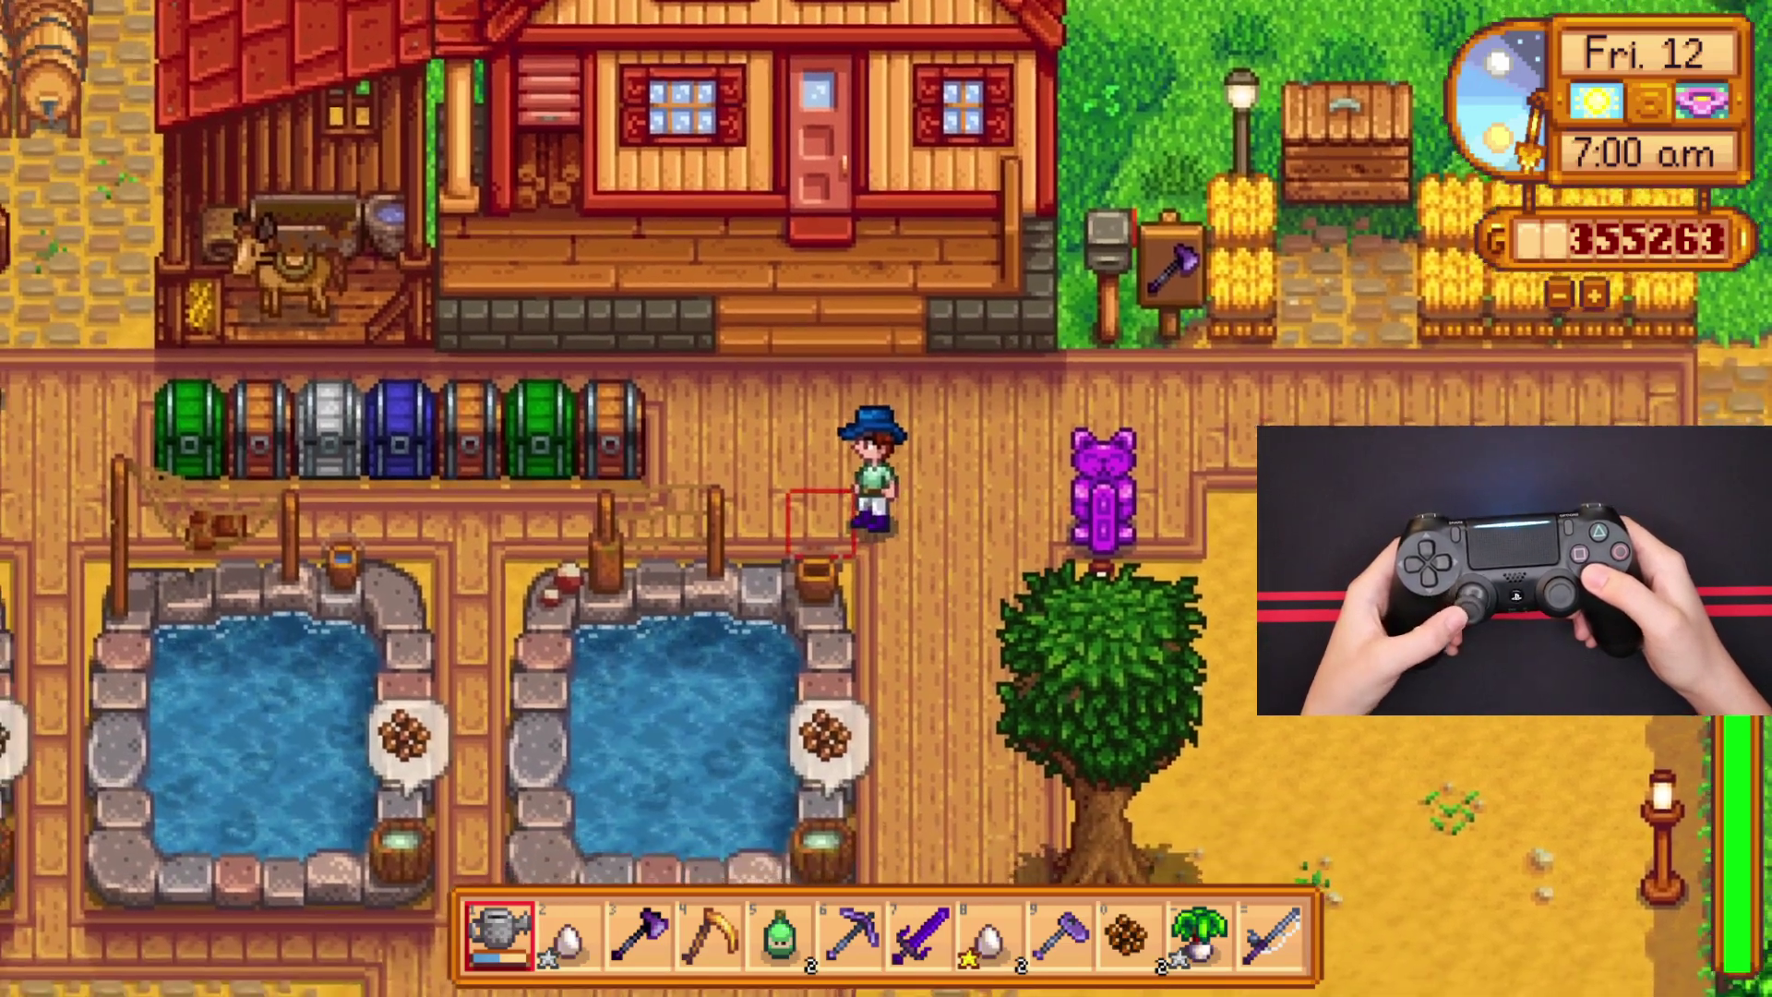